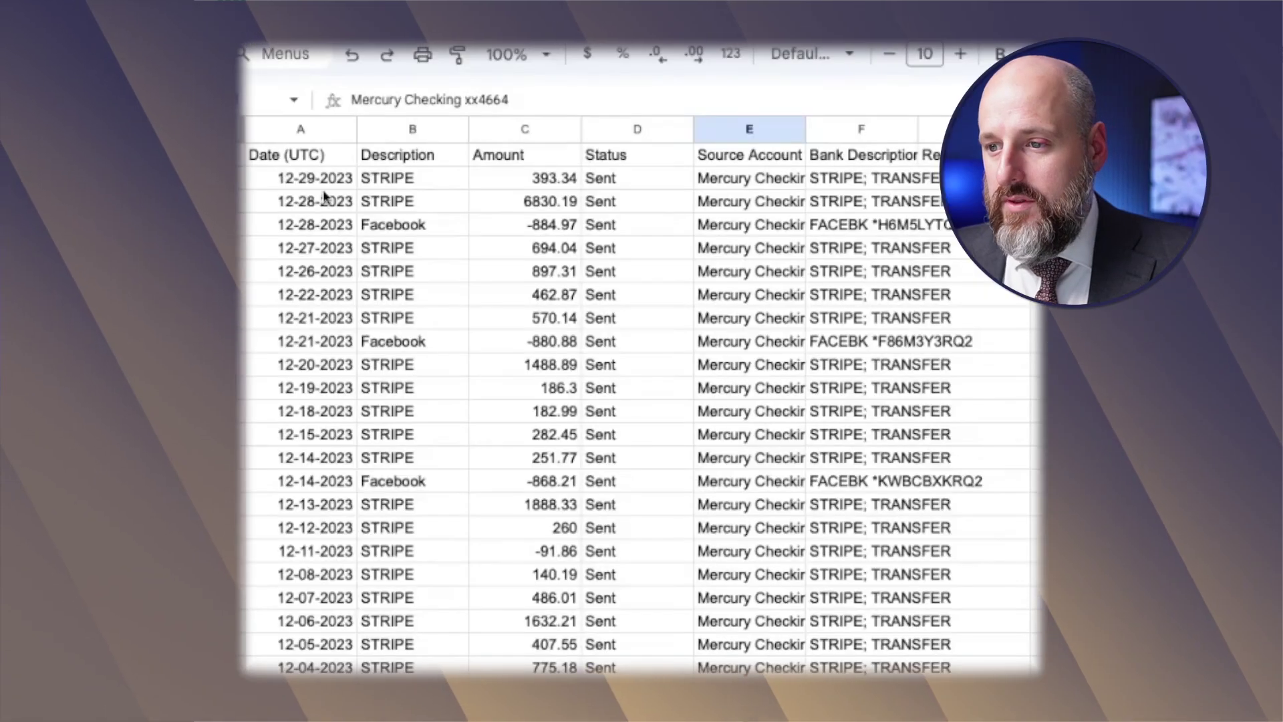
- Examine the bank transaction headers and the Stripe and Facebook entries in the Description and Bank Description columns
left_click(381, 160)
key("Right")
key("Right")
key("Right")
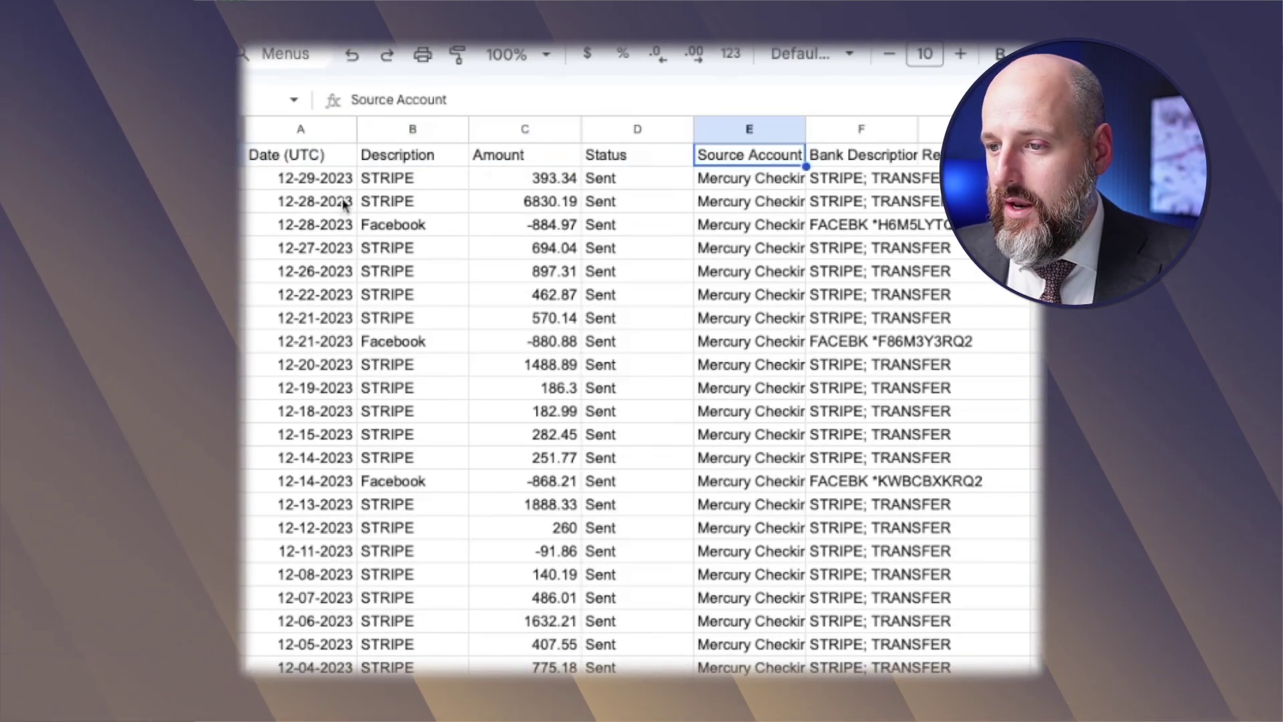
left_click(407, 163)
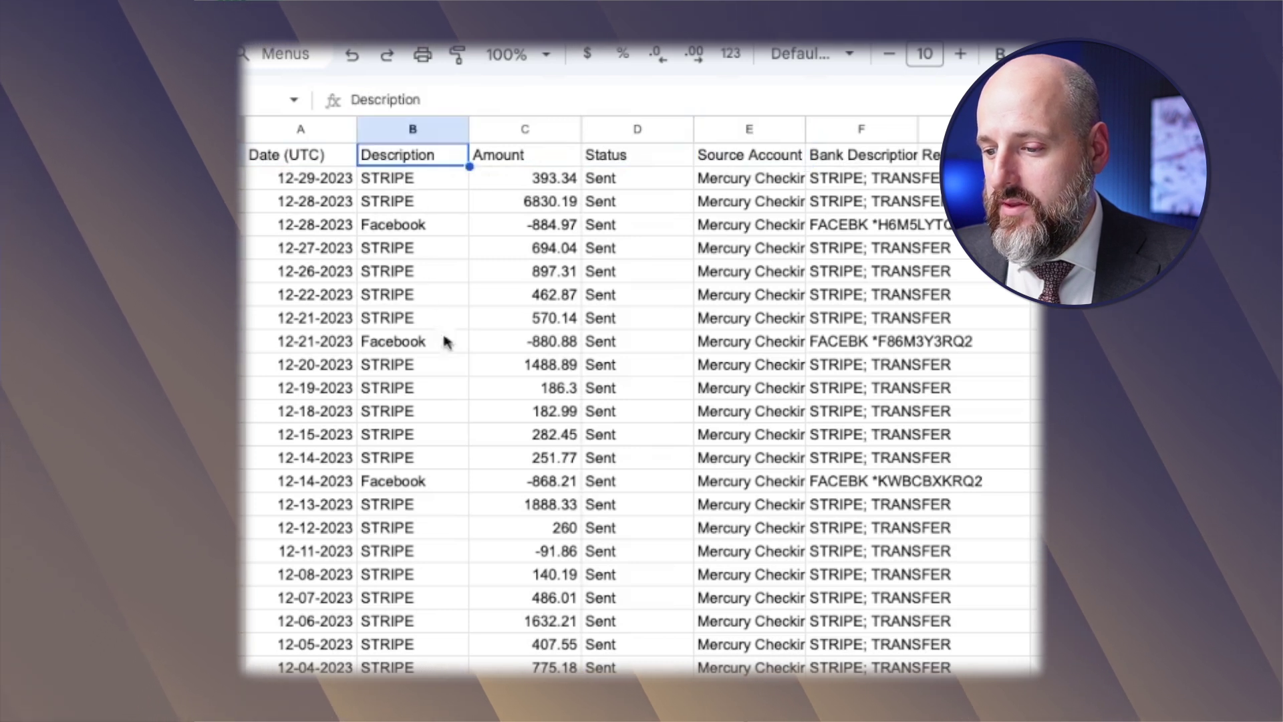
left_click_drag(417, 389, 414, 691)
left_click(860, 552)
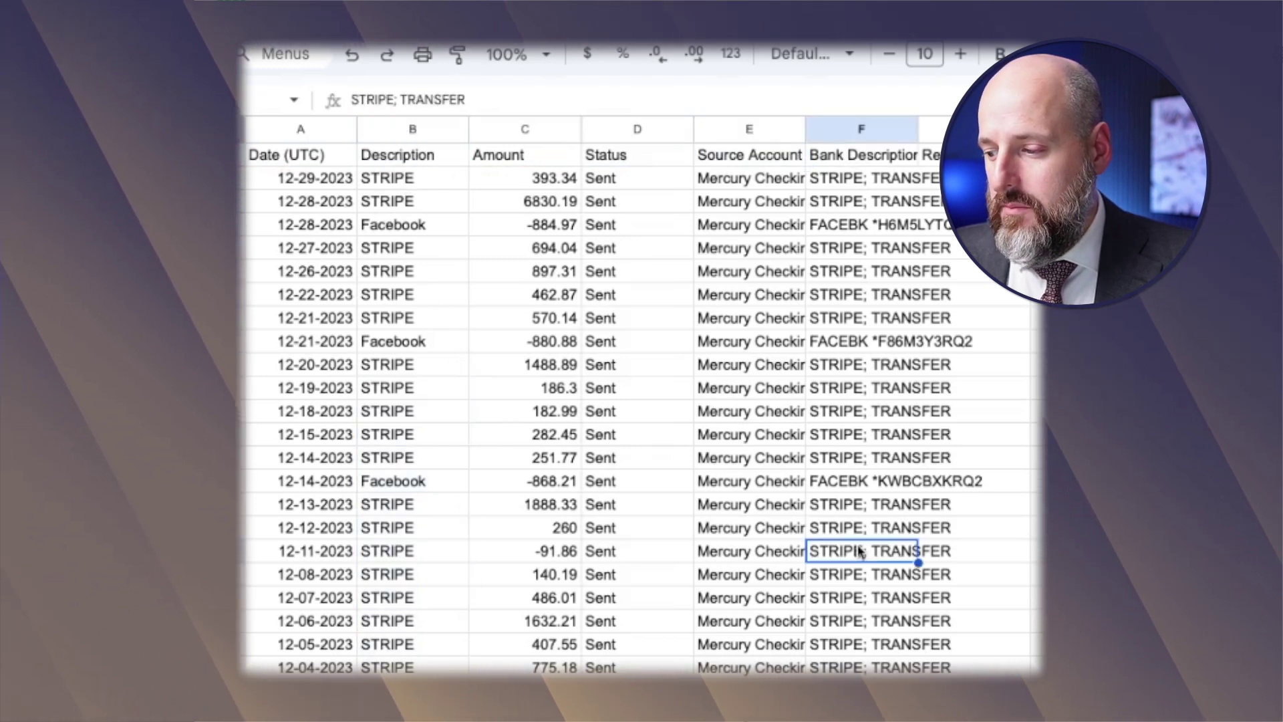
left_click_drag(417, 204, 398, 415)
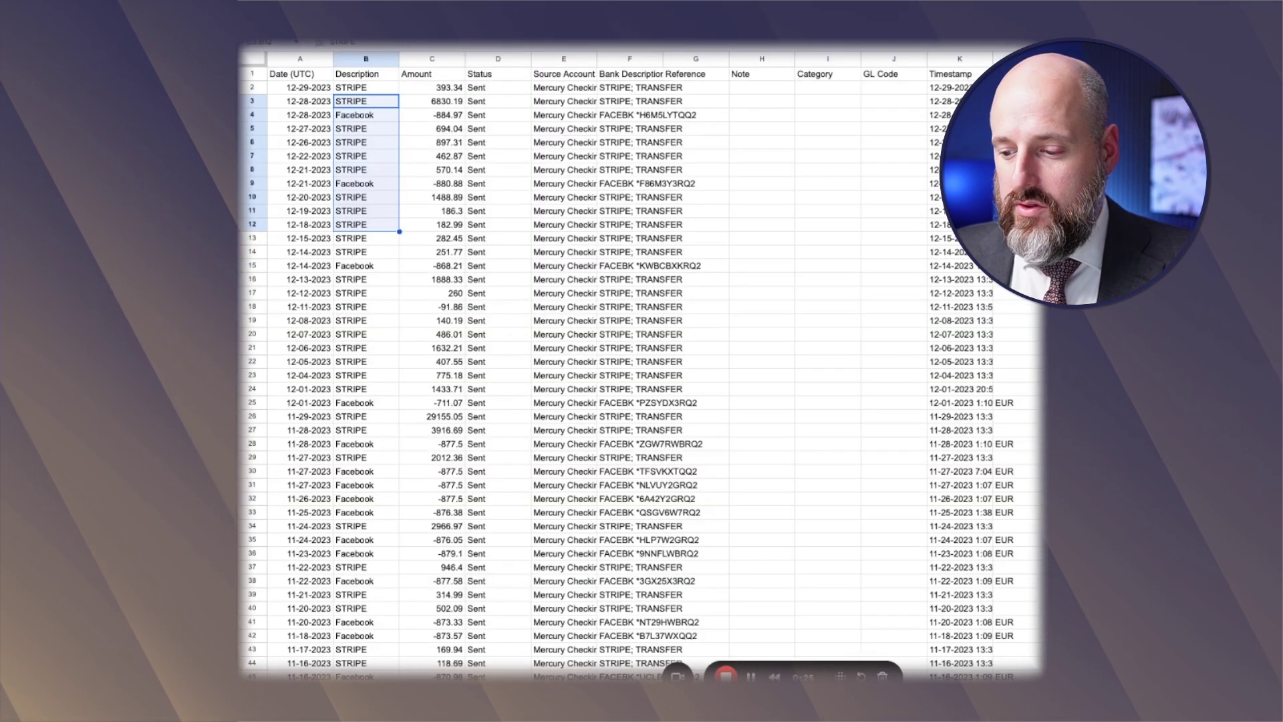
- Add a blank sheet and enter "1. REVIEW THE PRIOR YEAR BALANCE SHEET." in cell A4
key("shift+F11")
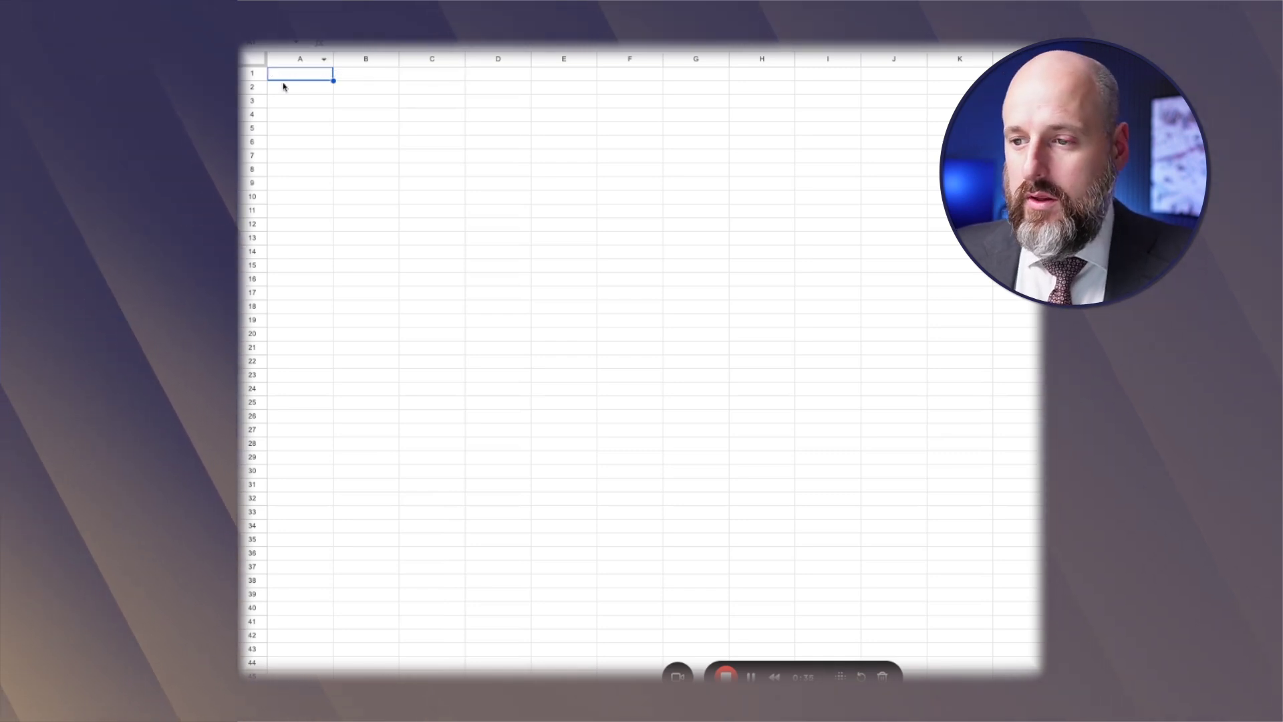
left_click(296, 143)
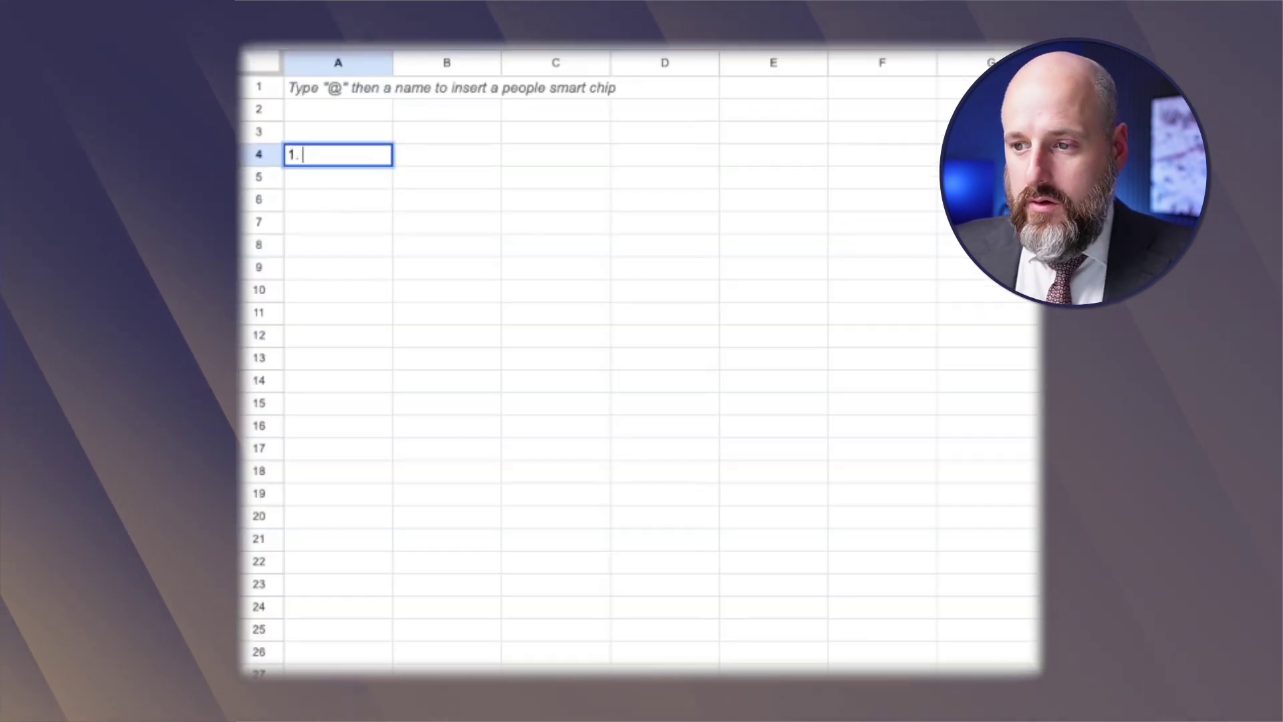
type("1.")
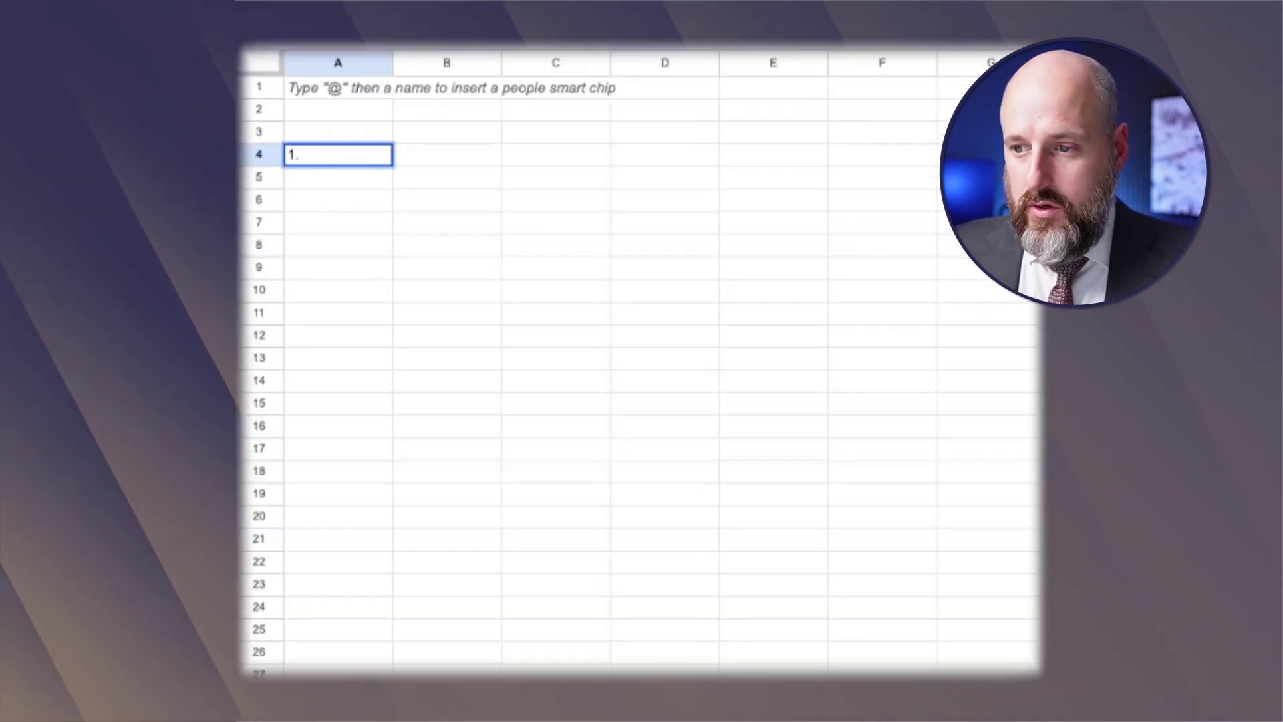
type(" REVIEW THE PRIO RYEA")
key("BackSpace")
key("BackSpace")
key("BackSpace")
key("BackSpace")
key("BackSpace")
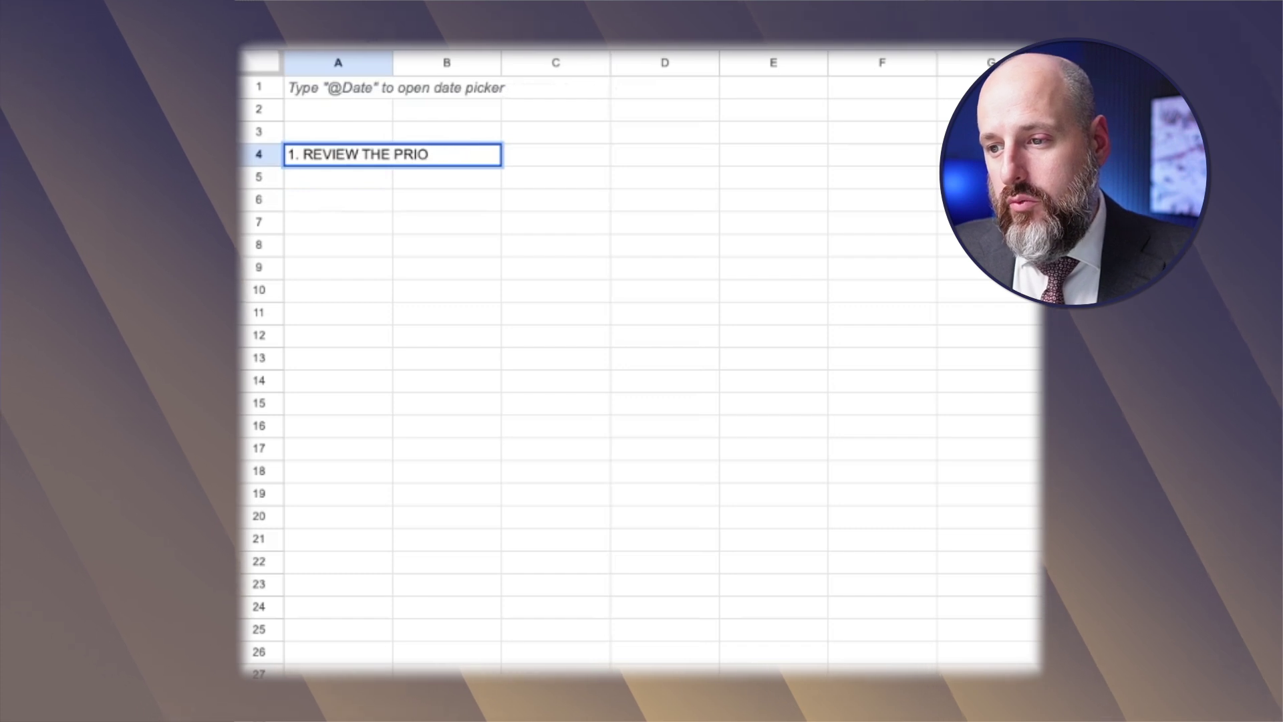
type("R YEAR BALANCE SEHE")
key("BackSpace")
key("BackSpace")
key("BackSpace")
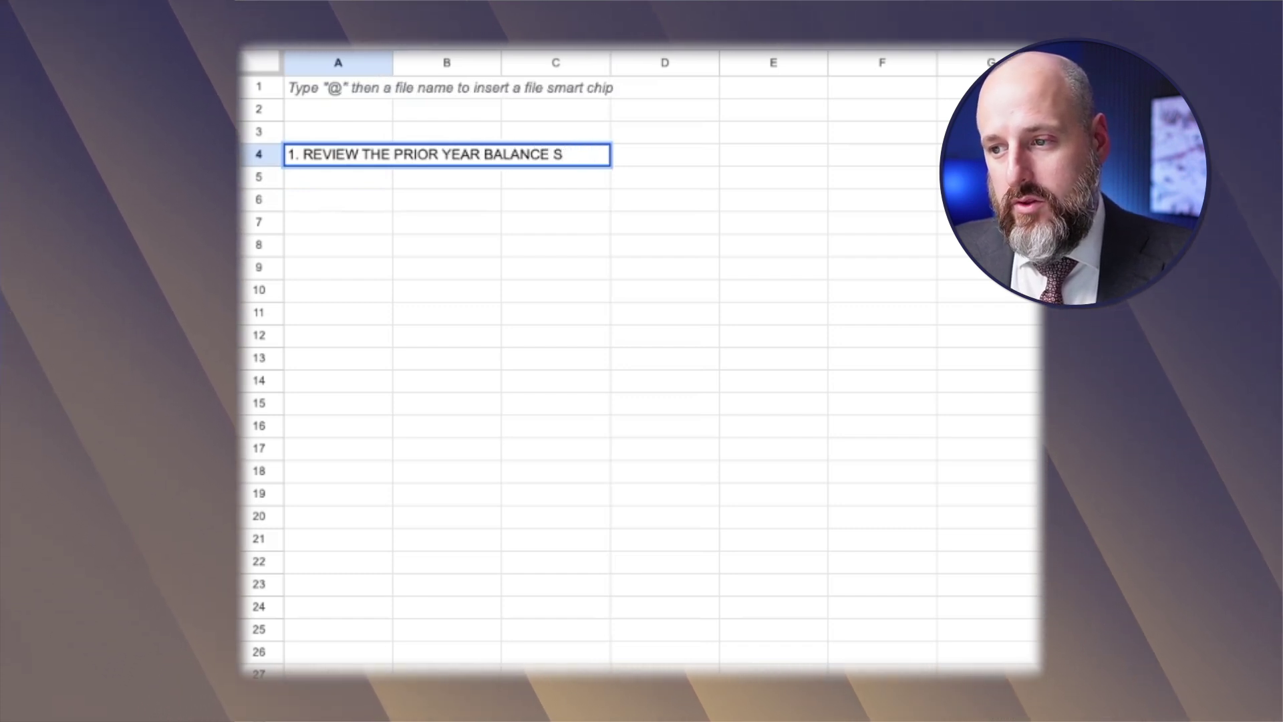
type("HEET.")
key("Return")
key("Return")
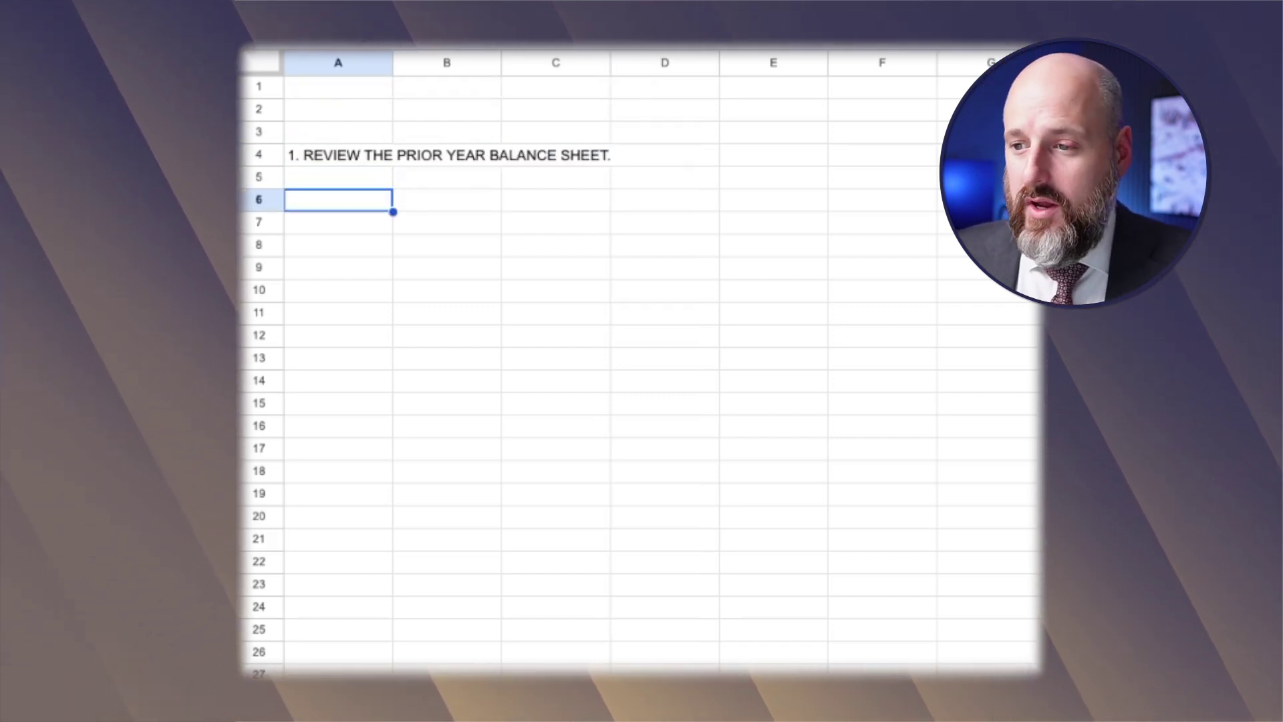
- Enter the row label CASH in cell A9, leaving blank rows below the balance sheet heading
key("Return")
key("Return")
key("Return")
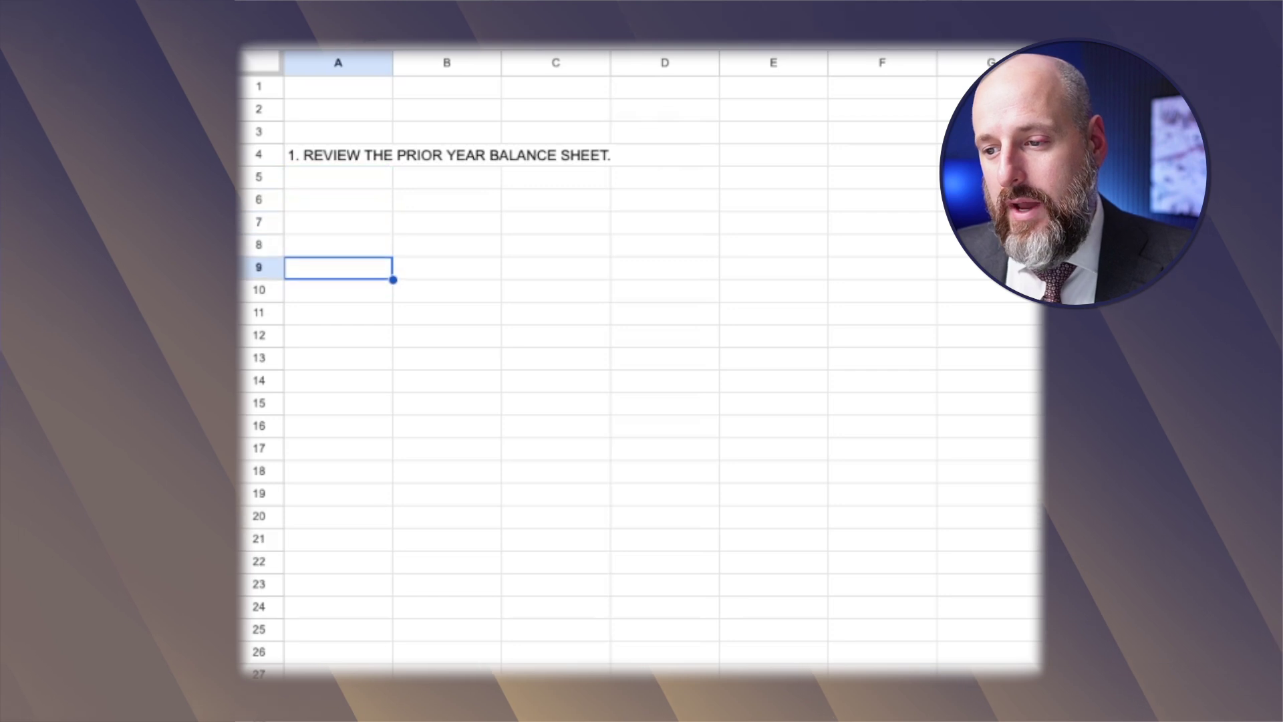
type("CASH")
key("Return")
- Enter the year-end dates 12/31/2022 in cell B8 and 12/31/2023 in cell C8 as column headings
key("Up")
key("Right")
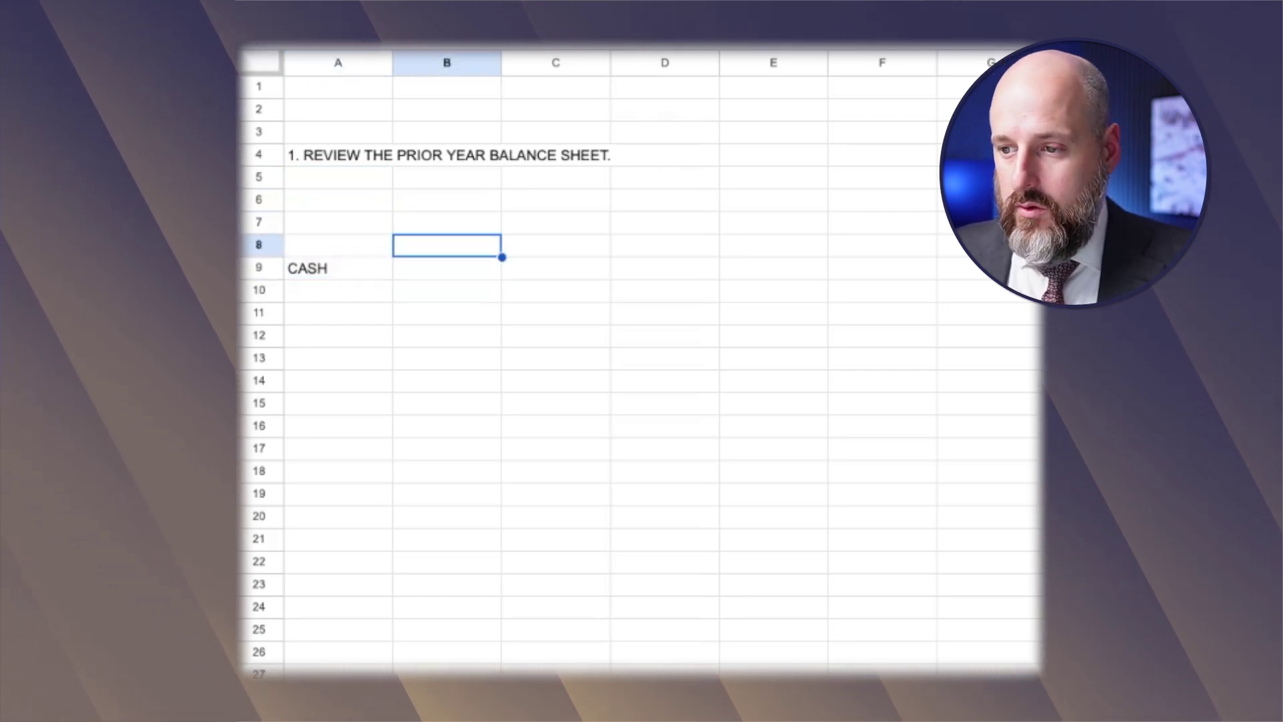
key("Up")
type("12/3")
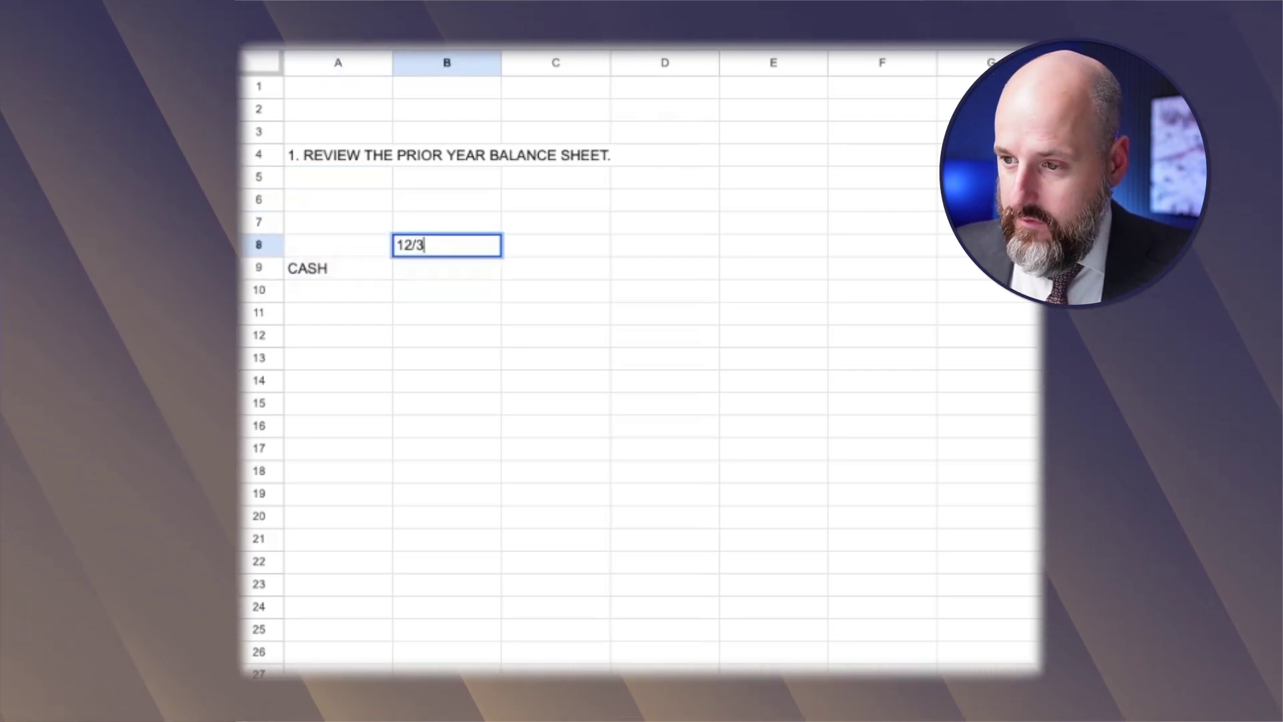
type("1/2022")
key("Right")
key("Up")
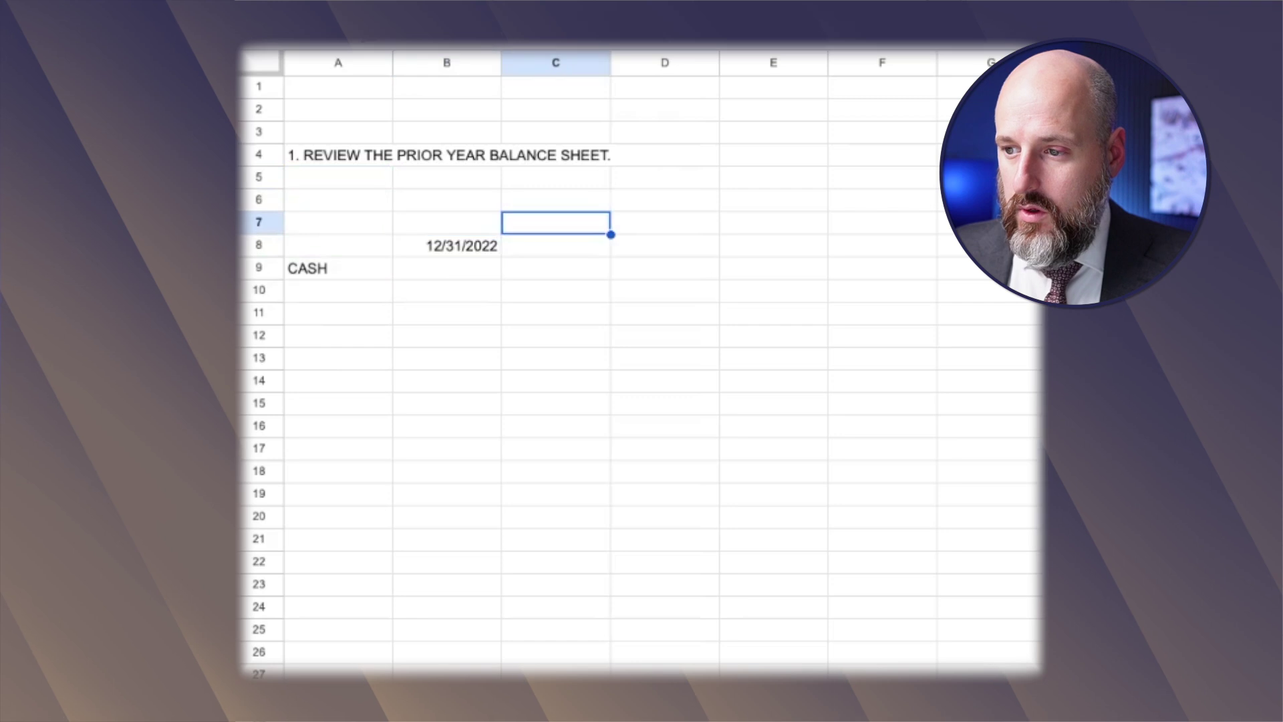
key("Down")
type("12/31/")
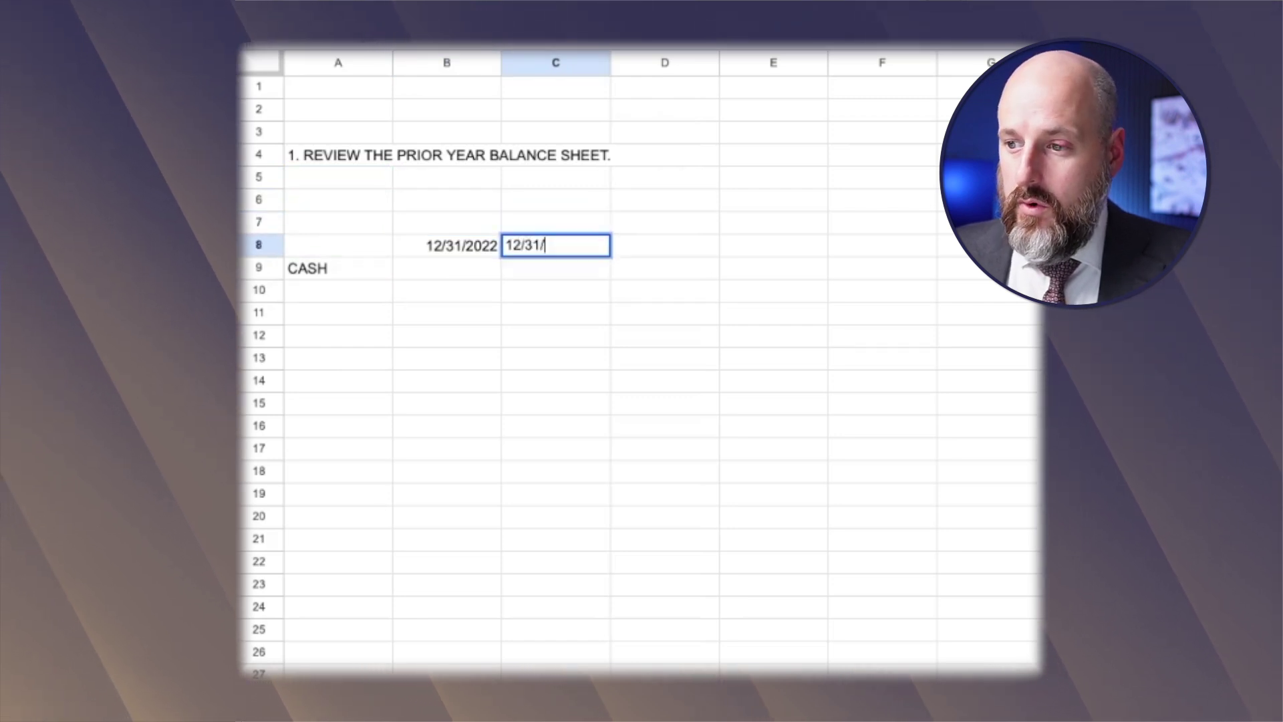
type("2023")
left_click(338, 291)
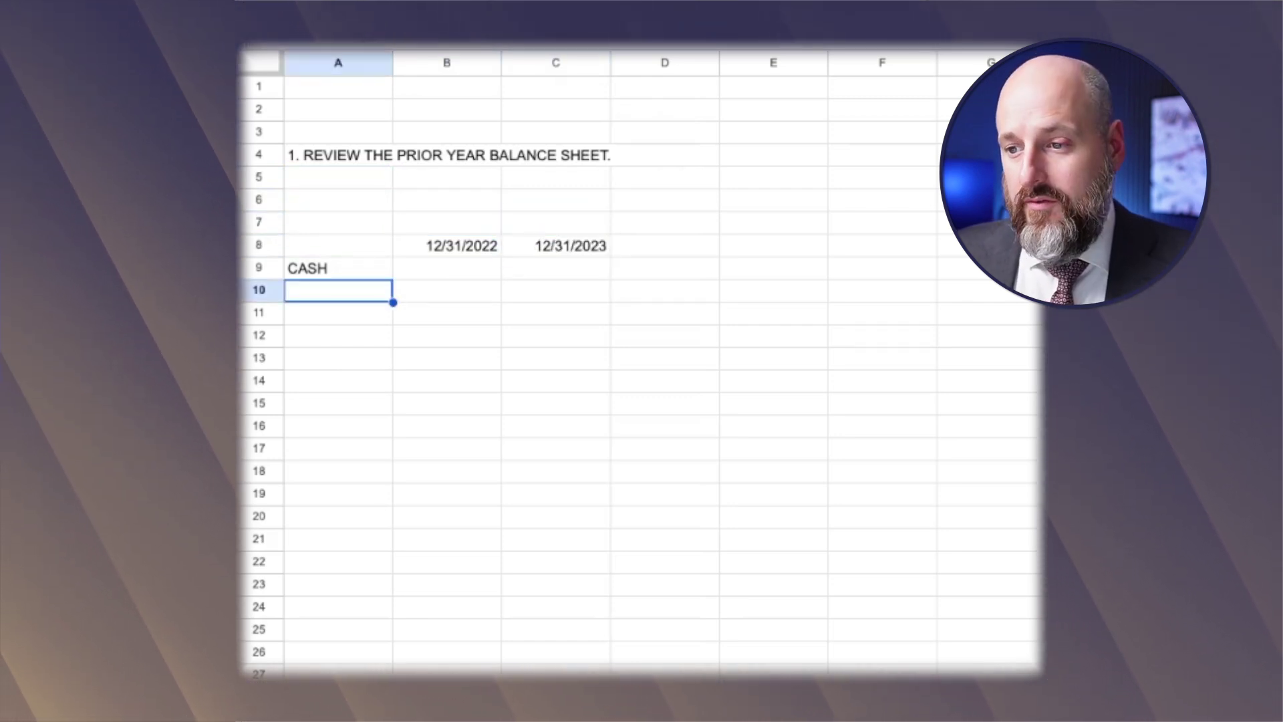
- Enter the row labels NET INCOME in cell A11 and PARTNER AC in cell A12
key("Down")
key("Down")
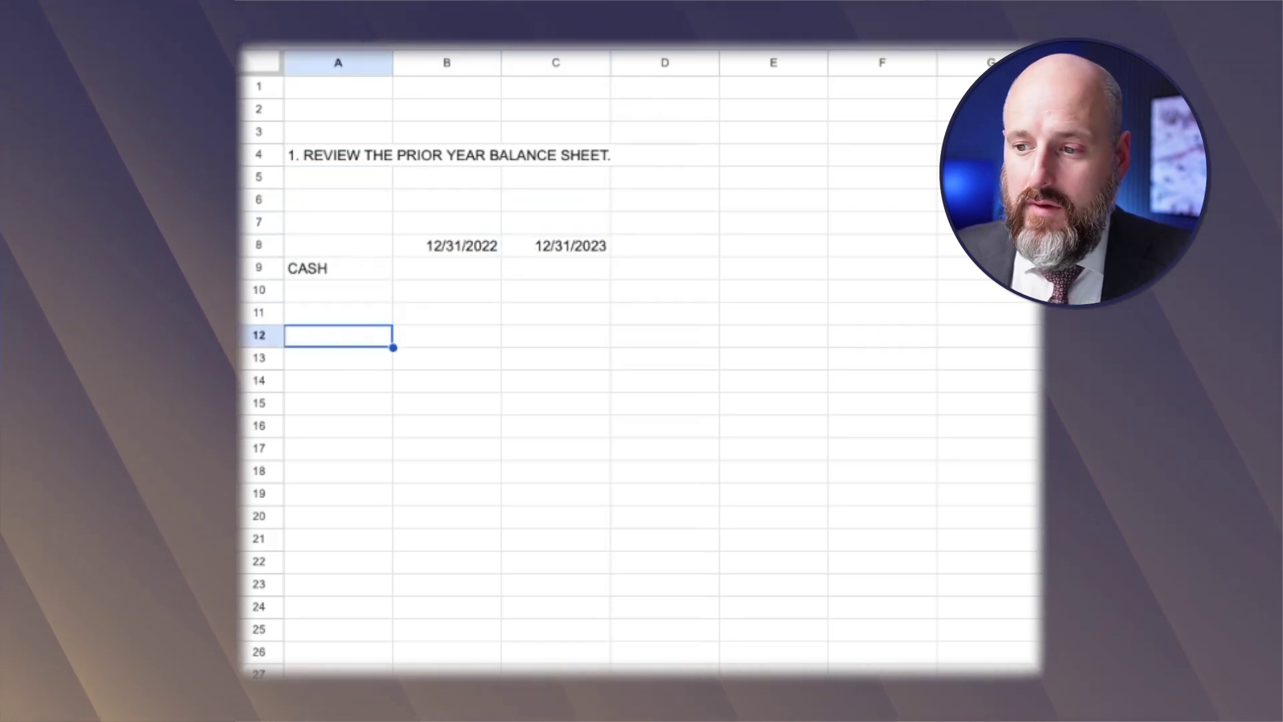
key("Up")
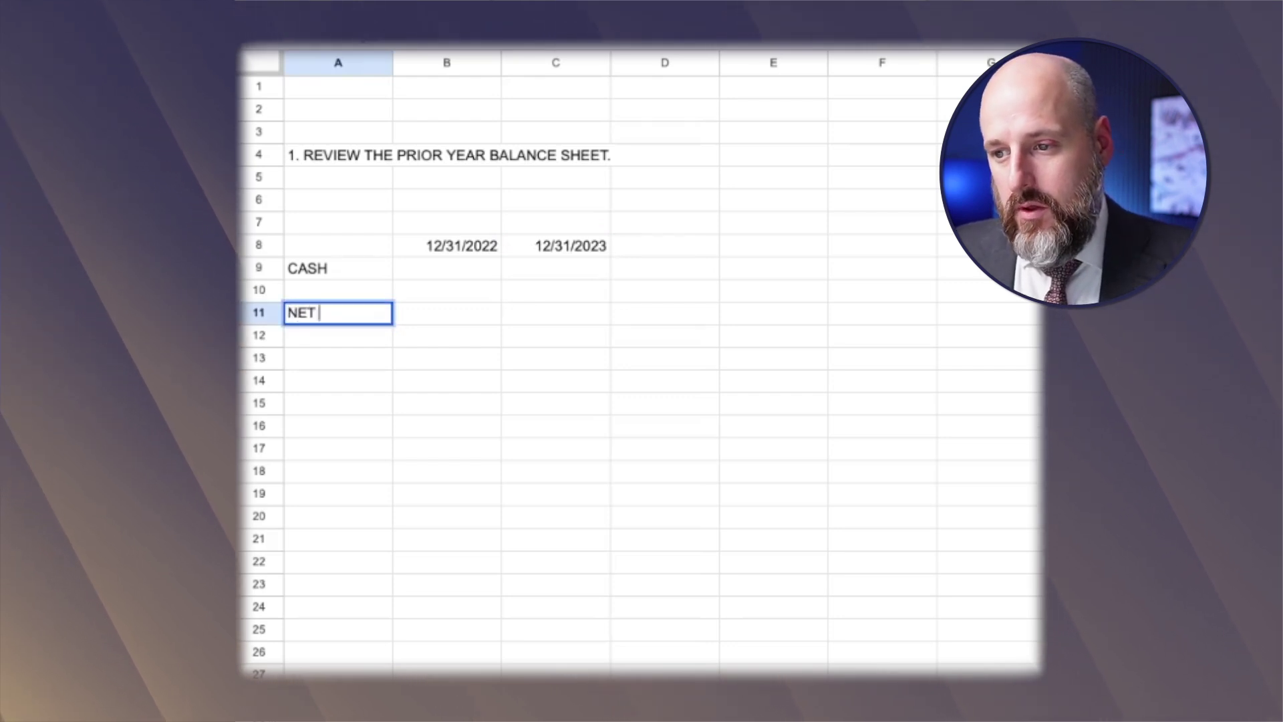
type("NET INCOME")
key("Return")
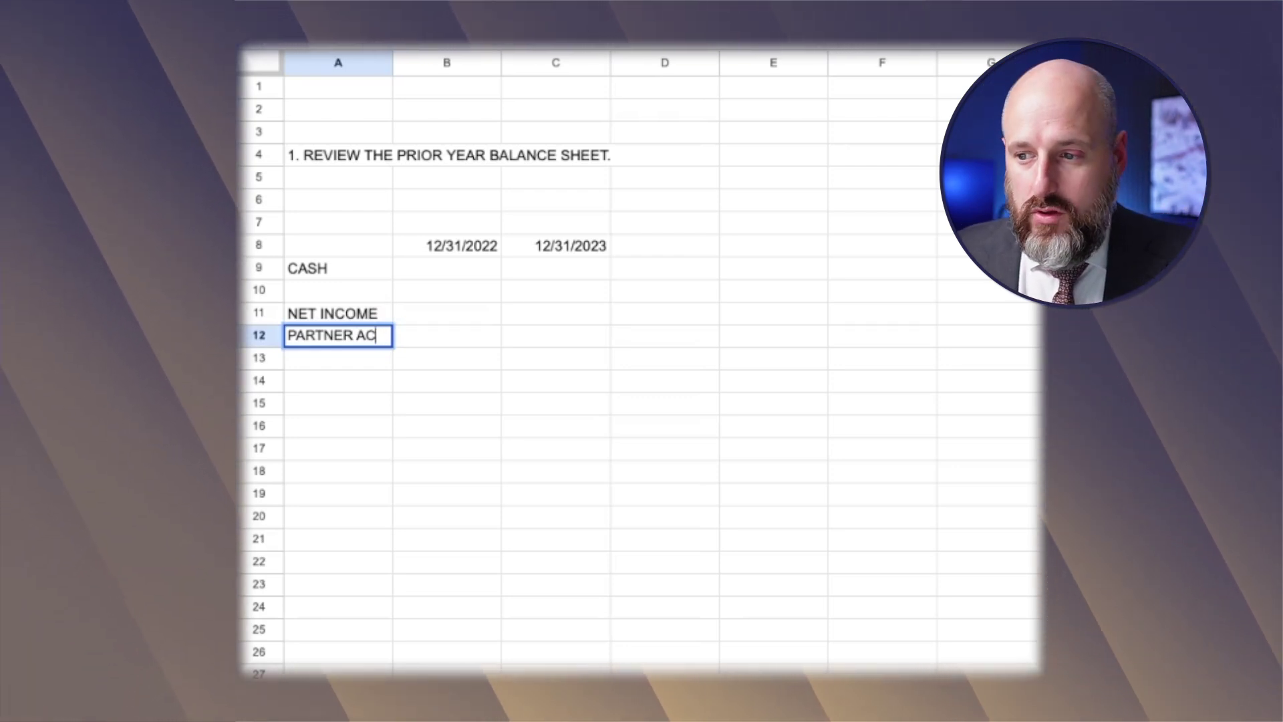
key("Tab")
- Enter 0 for cash, net income and partner account in the 12/31/2022 column
key("Up")
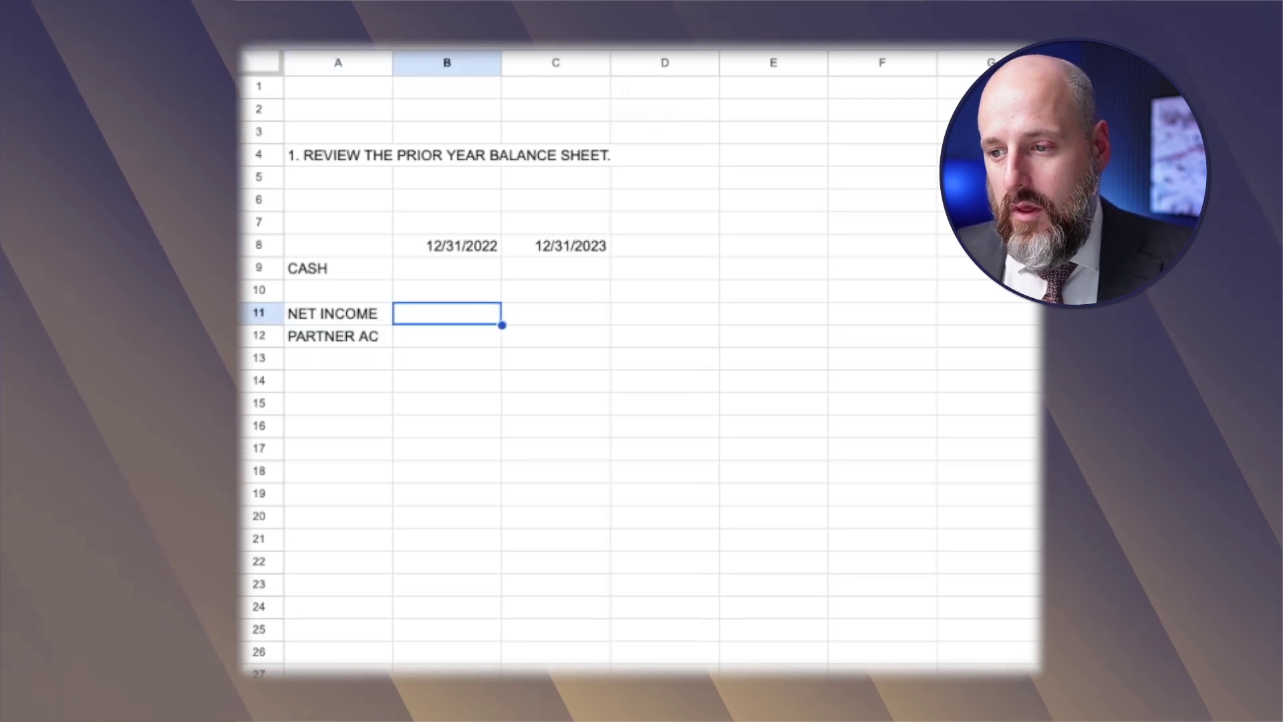
key("Left")
key("Right")
key("Up")
key("Up")
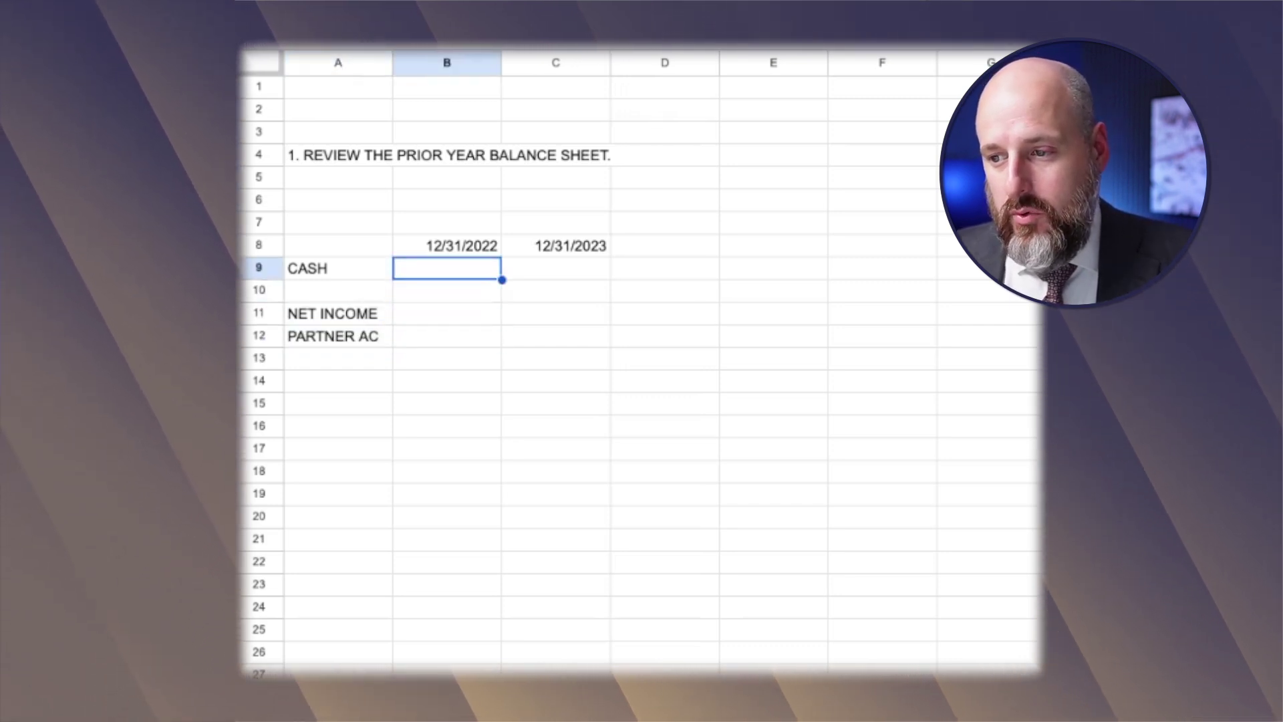
type("0")
key("Return")
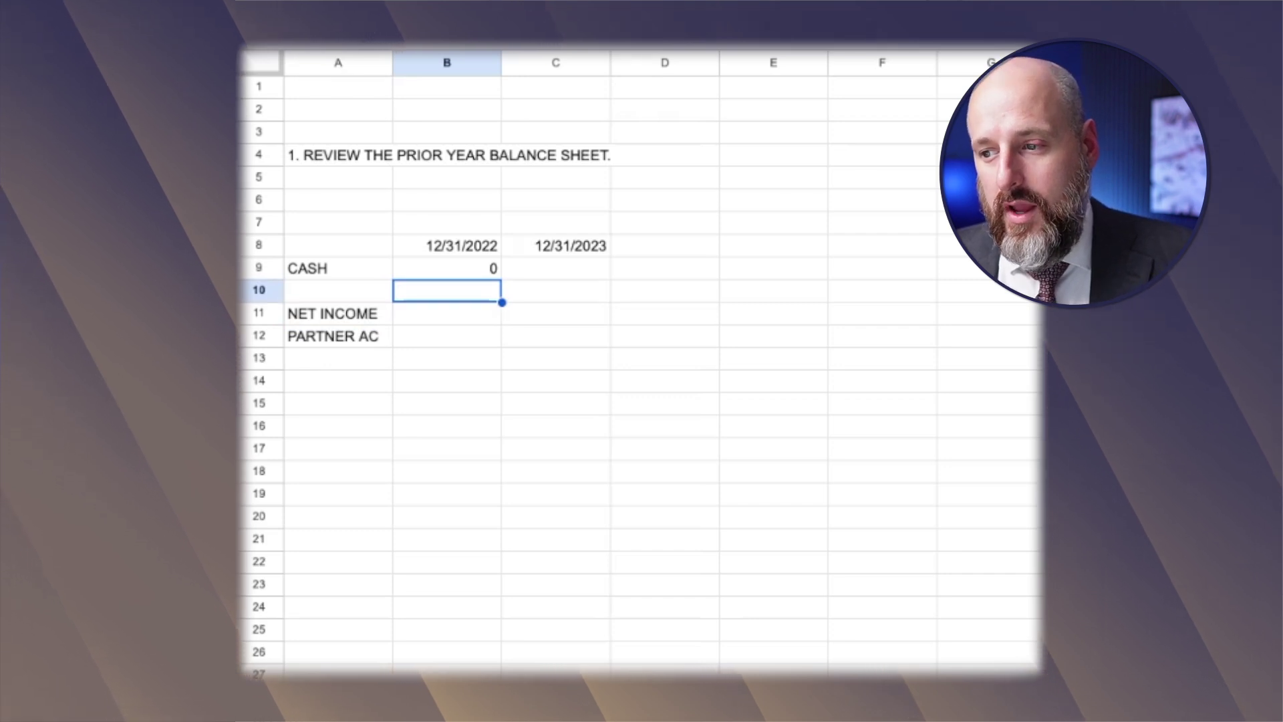
key("Down")
type("0")
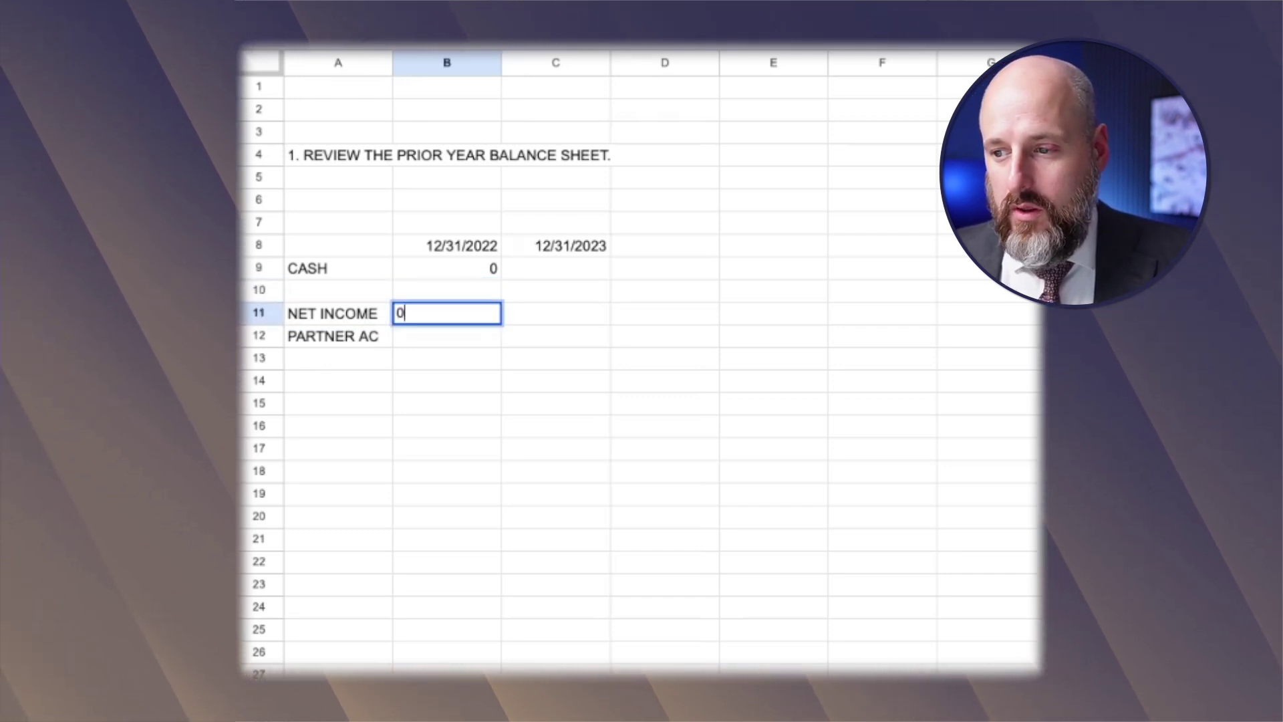
key("Return")
type("0")
key("Up")
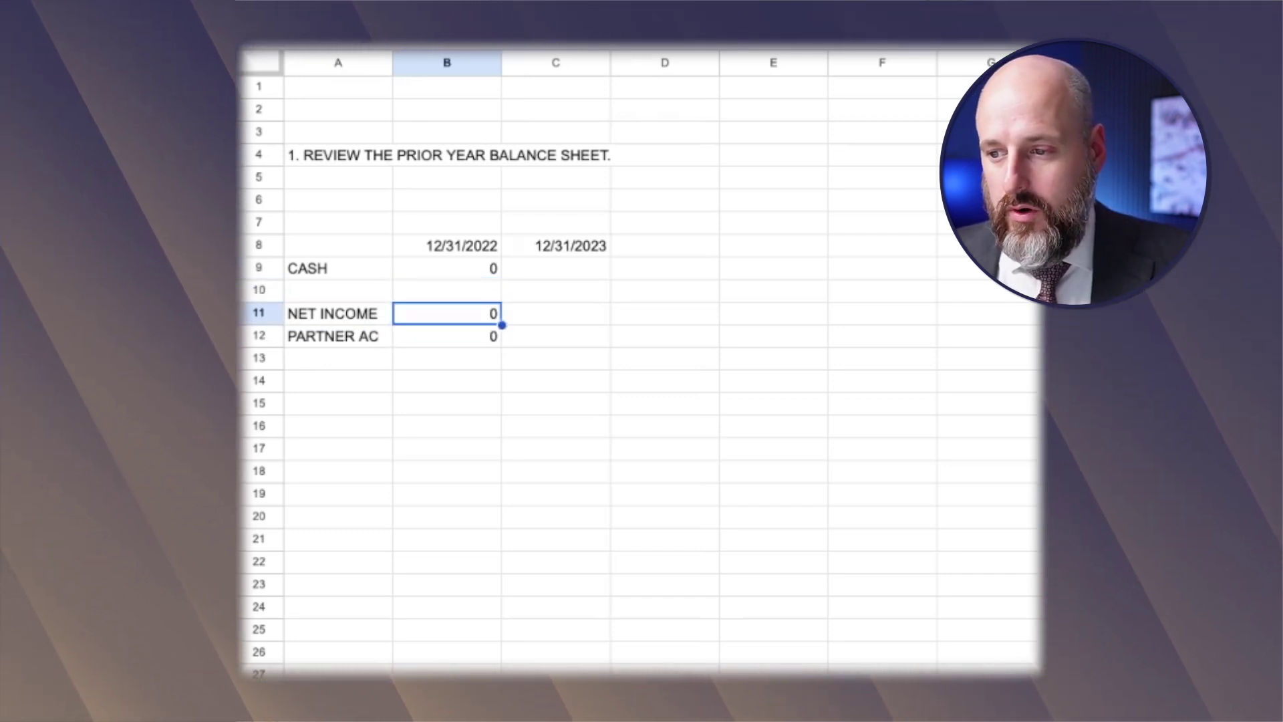
key("Down")
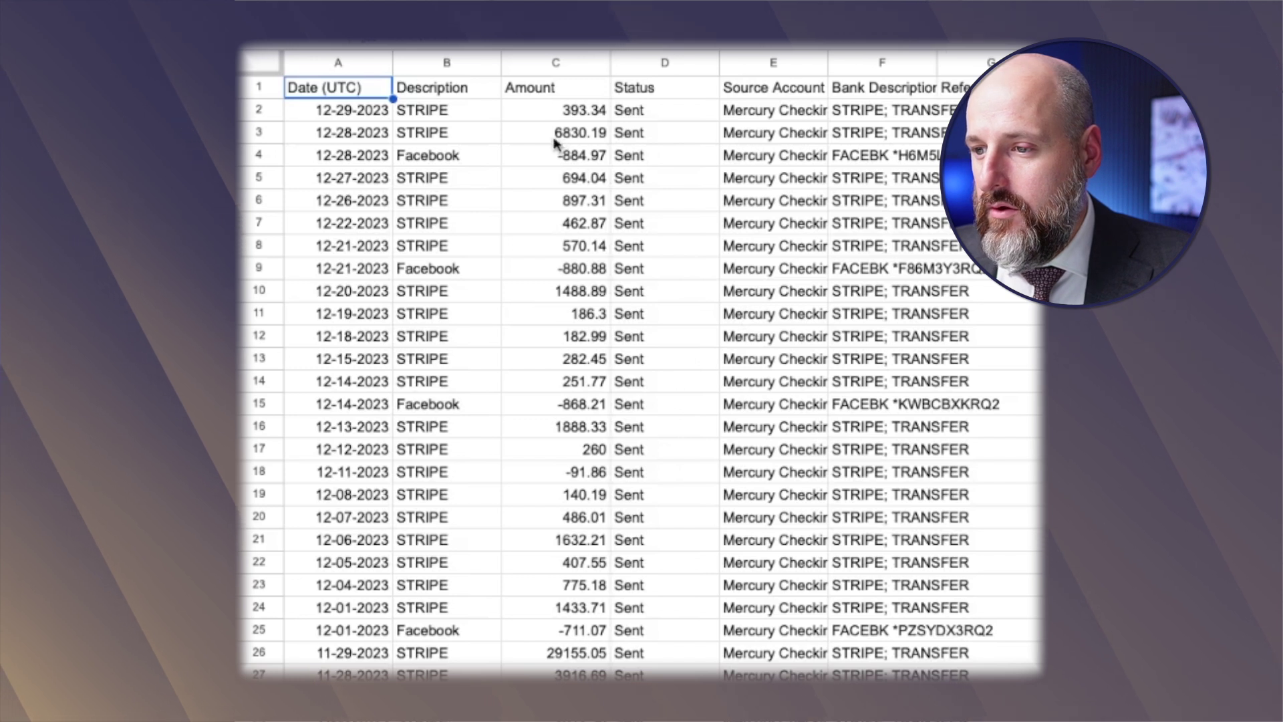
- Create a filter on the header row of the bank transactions sheet
left_click(565, 115)
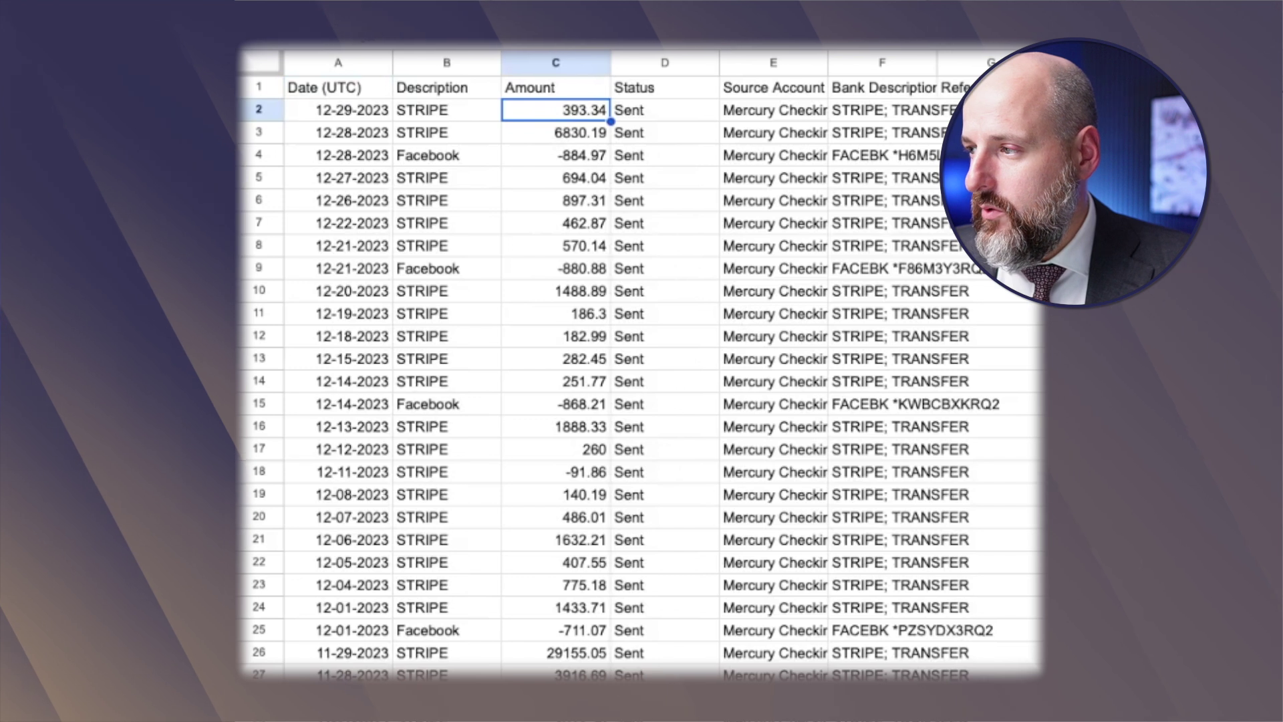
left_click(923, 88)
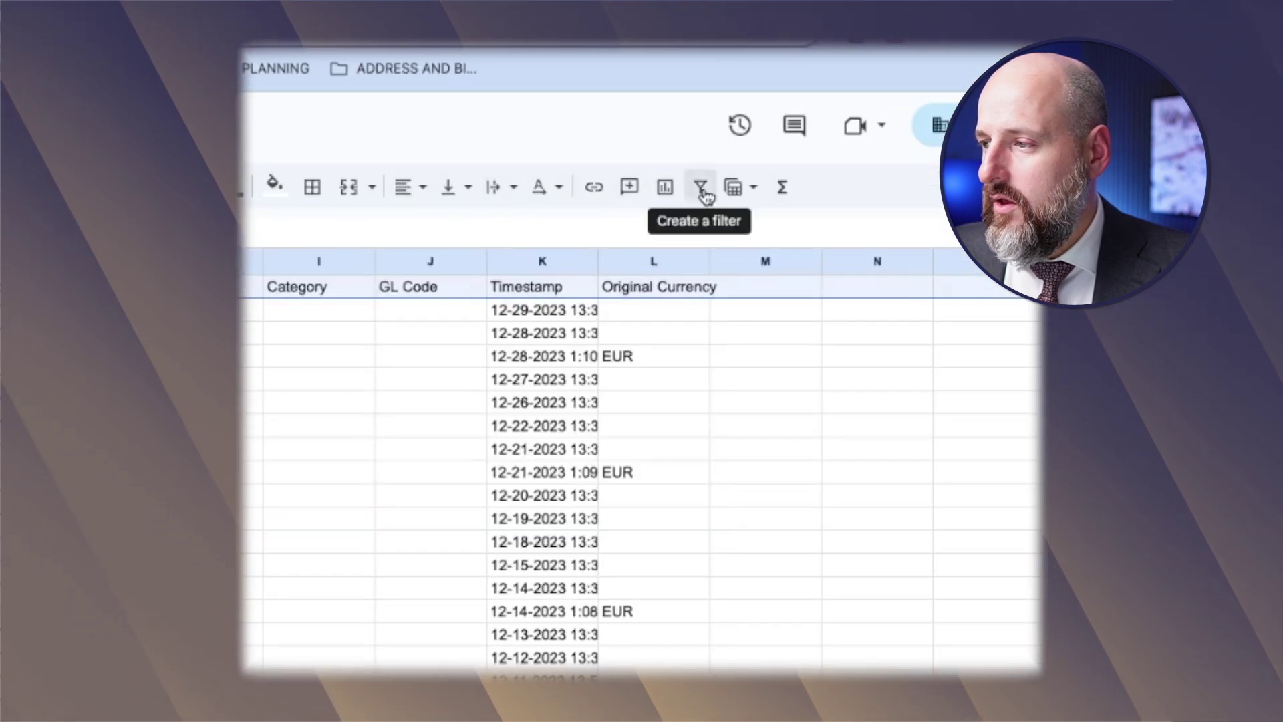
left_click(697, 189)
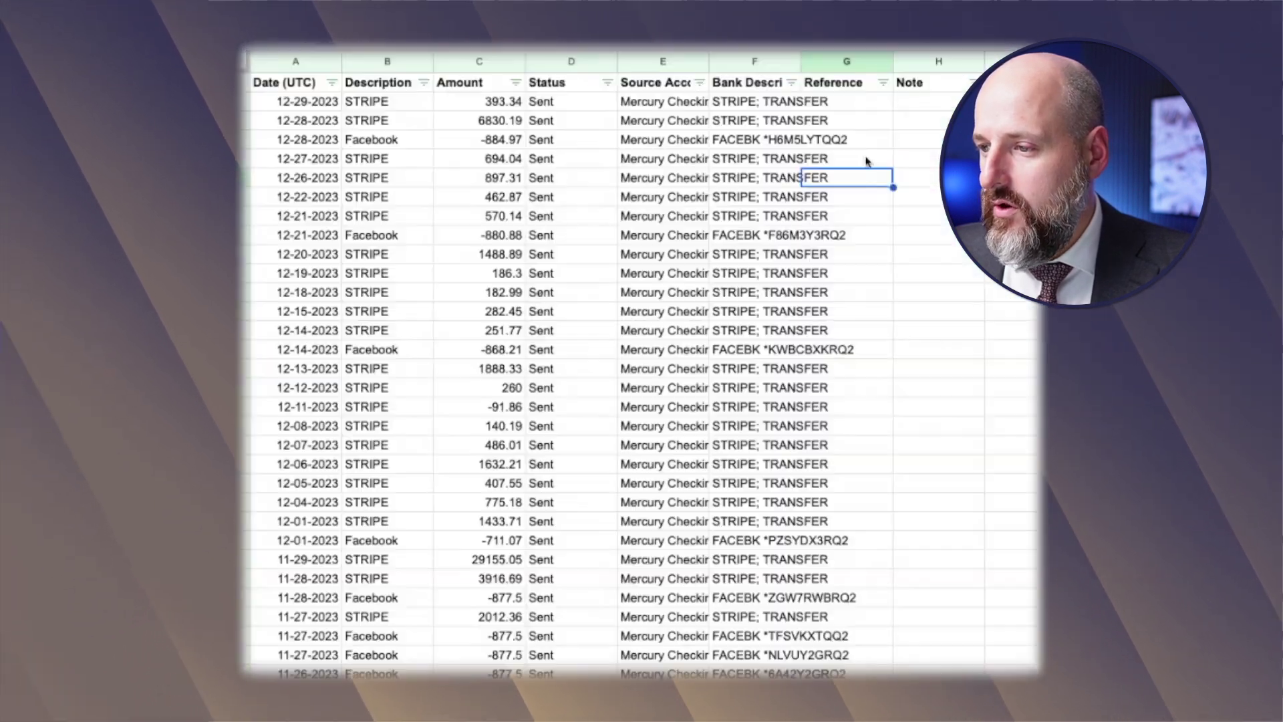
- Sort the transactions A to Z by Bank Description and widen that column to fit its text
left_click(792, 83)
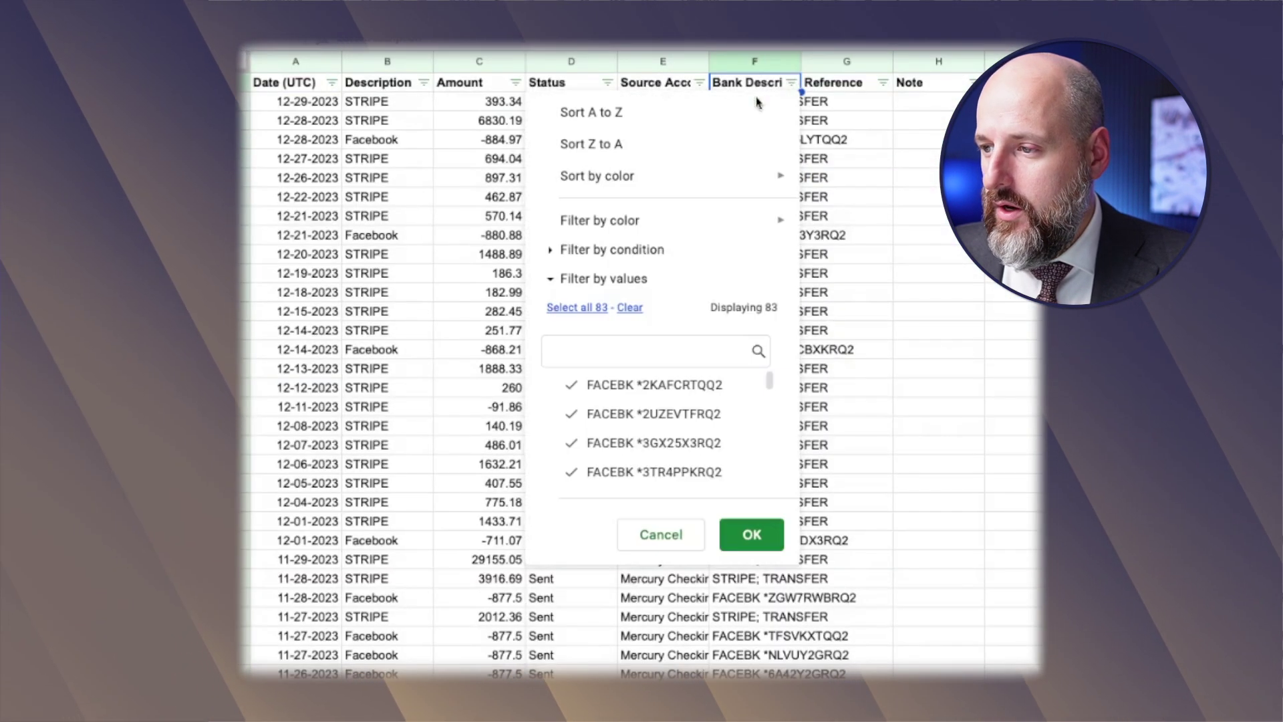
left_click(829, 533)
left_click(950, 255)
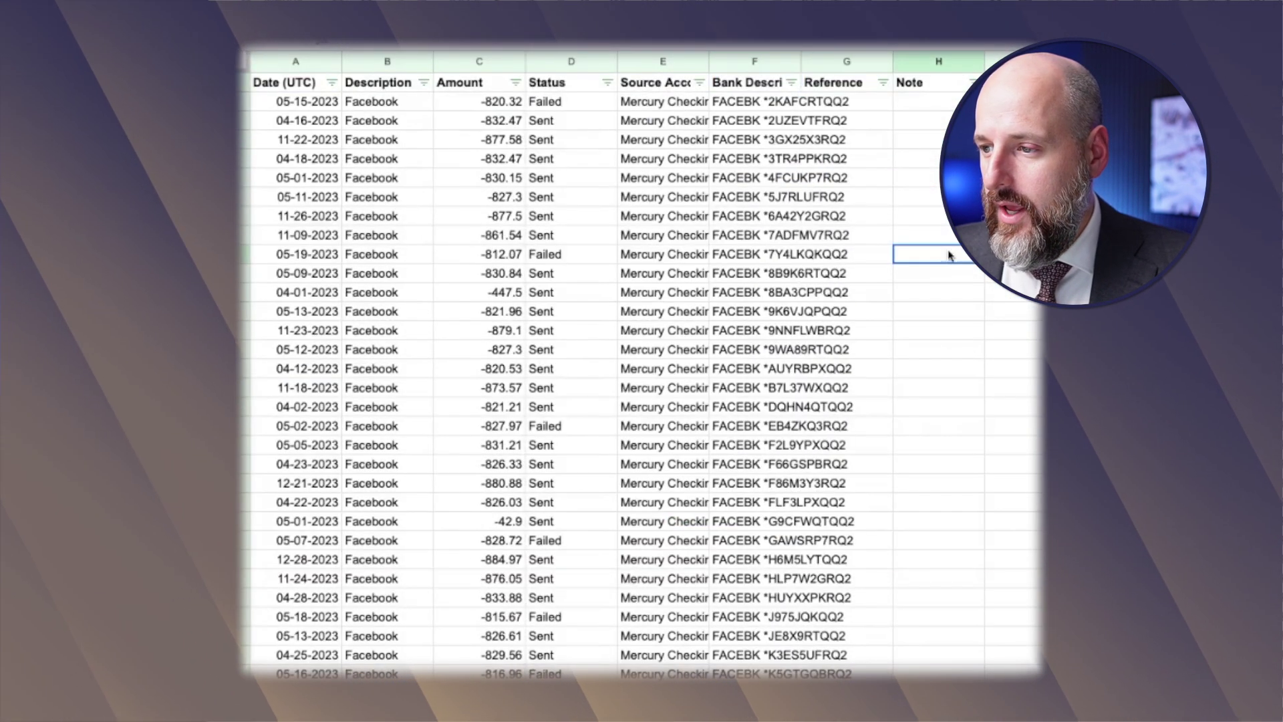
left_click(827, 61)
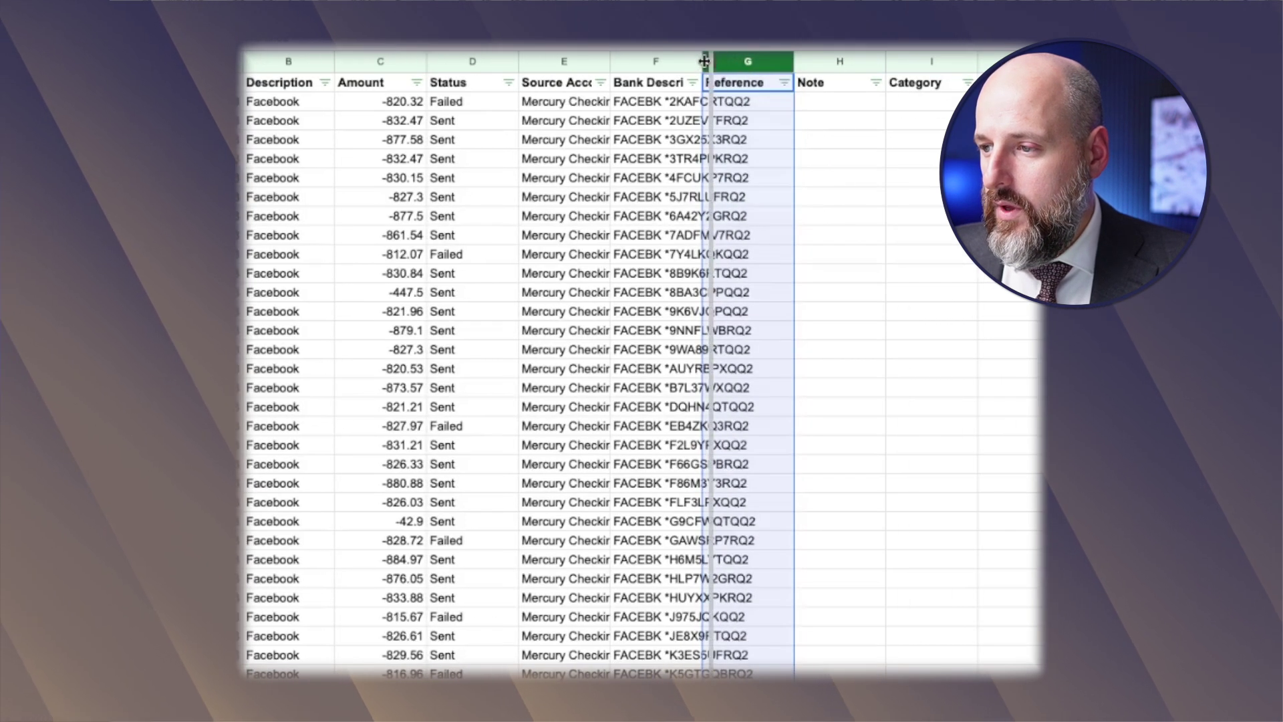
left_click_drag(708, 61, 844, 62)
- Rename the Reference column header as DESCRIPTION
left_click(880, 81)
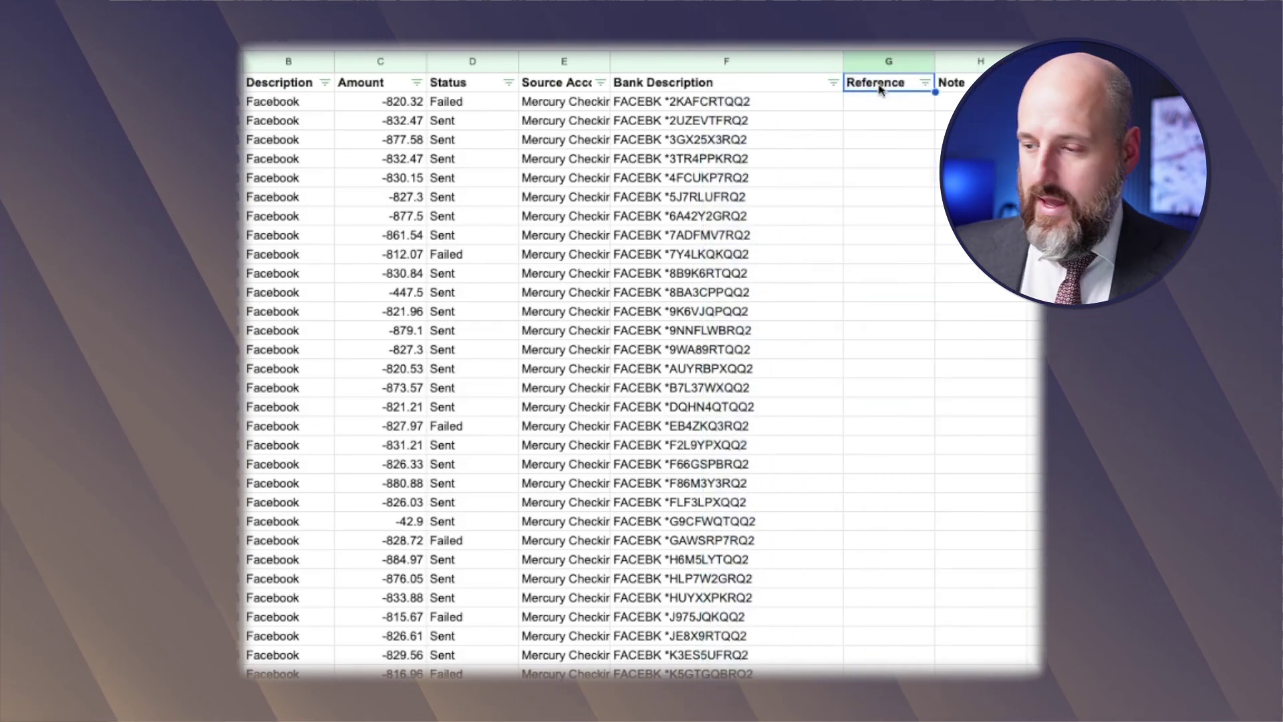
type("A")
key("BackSpace")
type("DESCRIPTION")
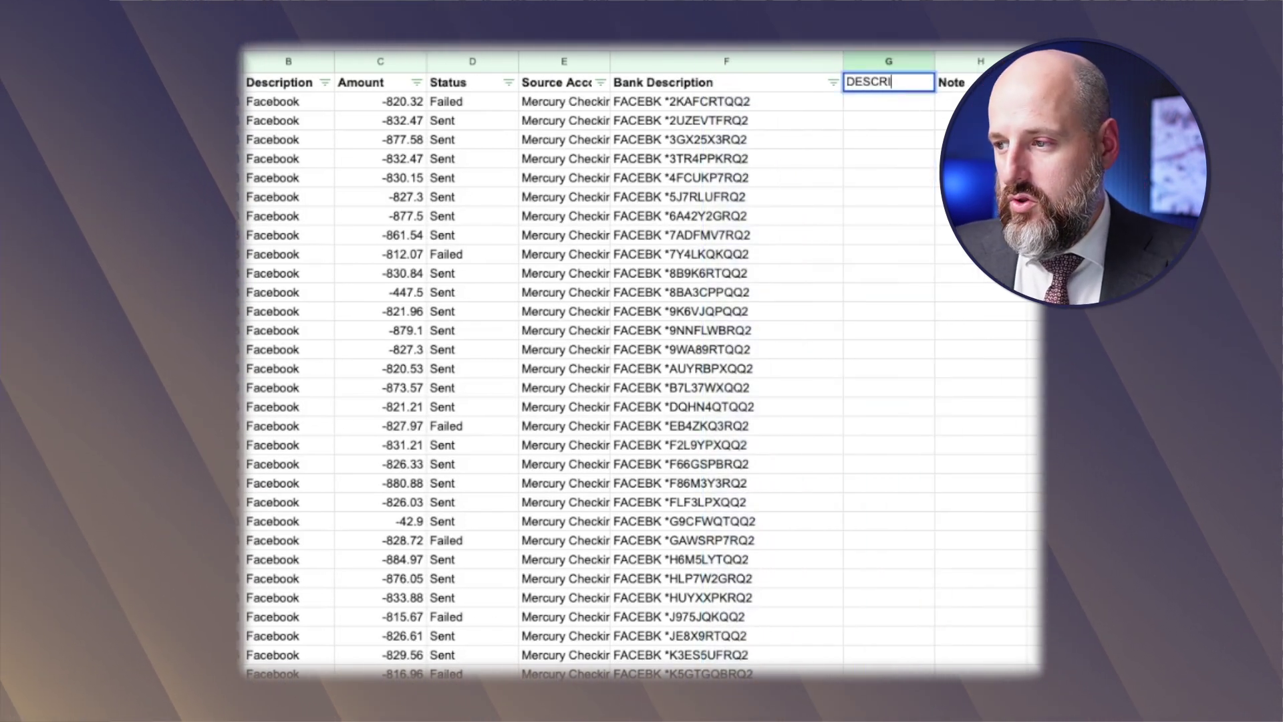
key("Return")
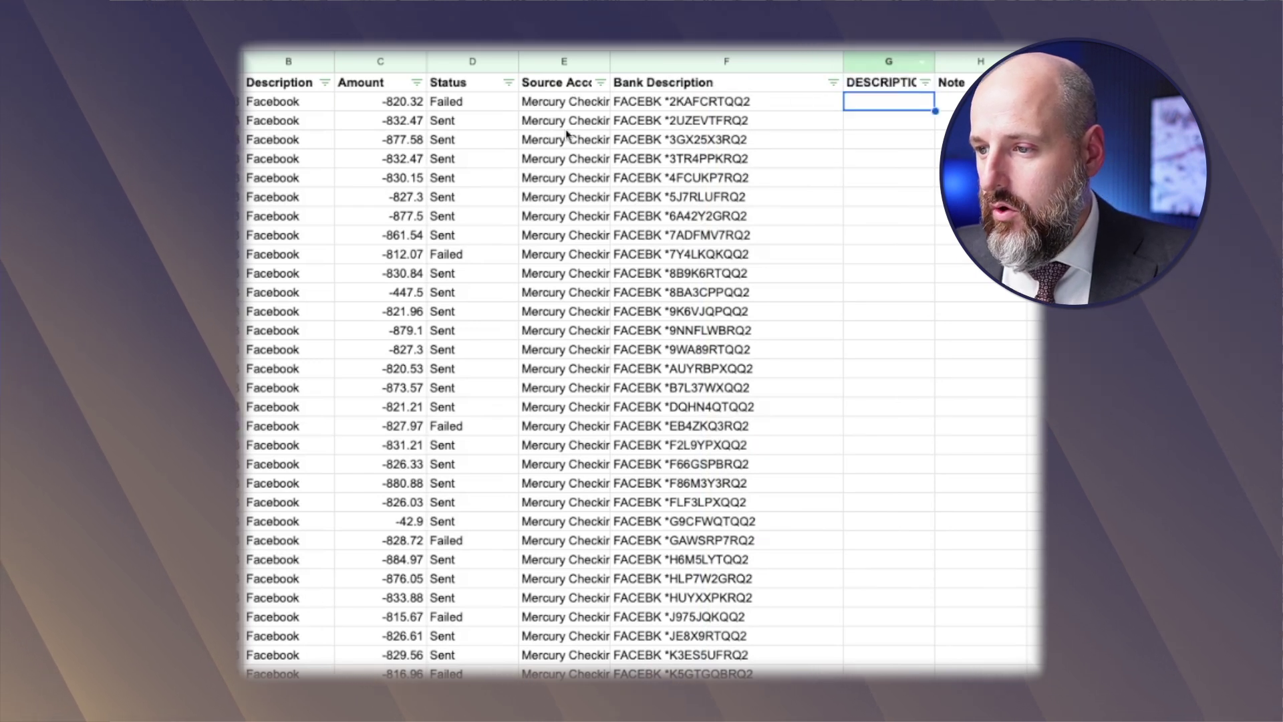
left_click(411, 107)
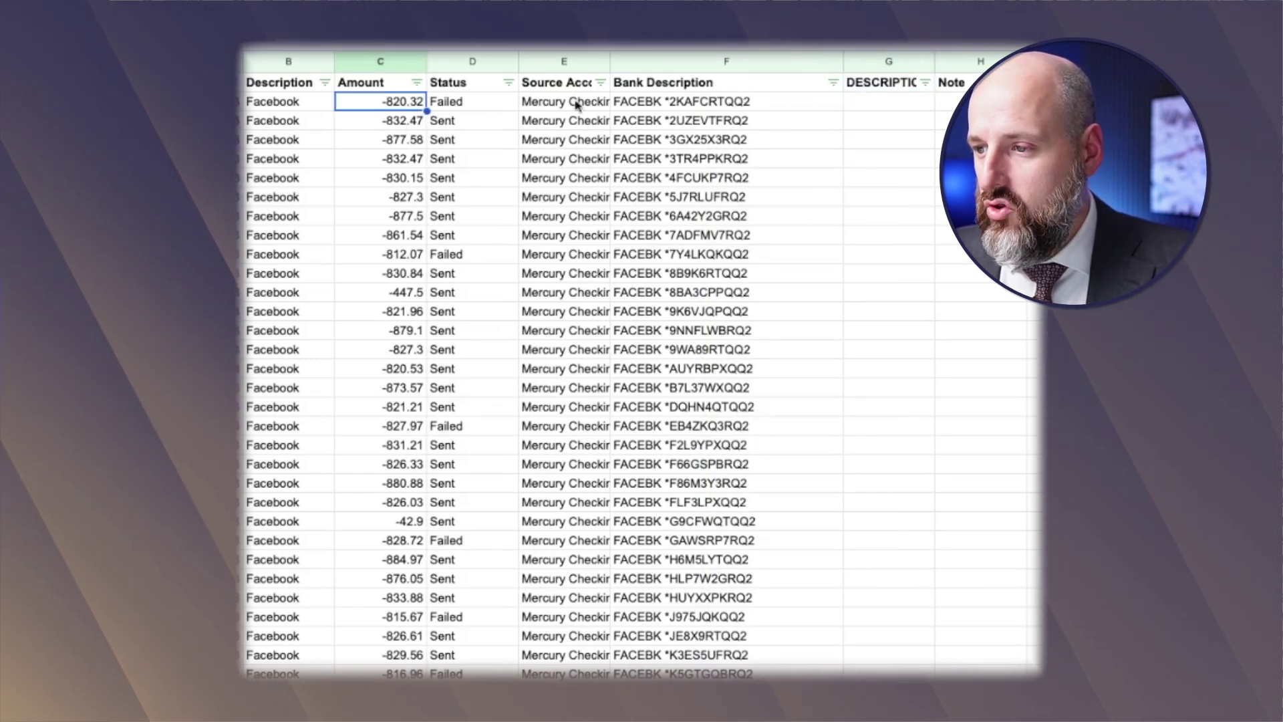
- Categorize all the Facebook transactions as ADVERTISING in the DESCRIPTION column, filling down to the last Facebook row
left_click(626, 106)
left_click(898, 107)
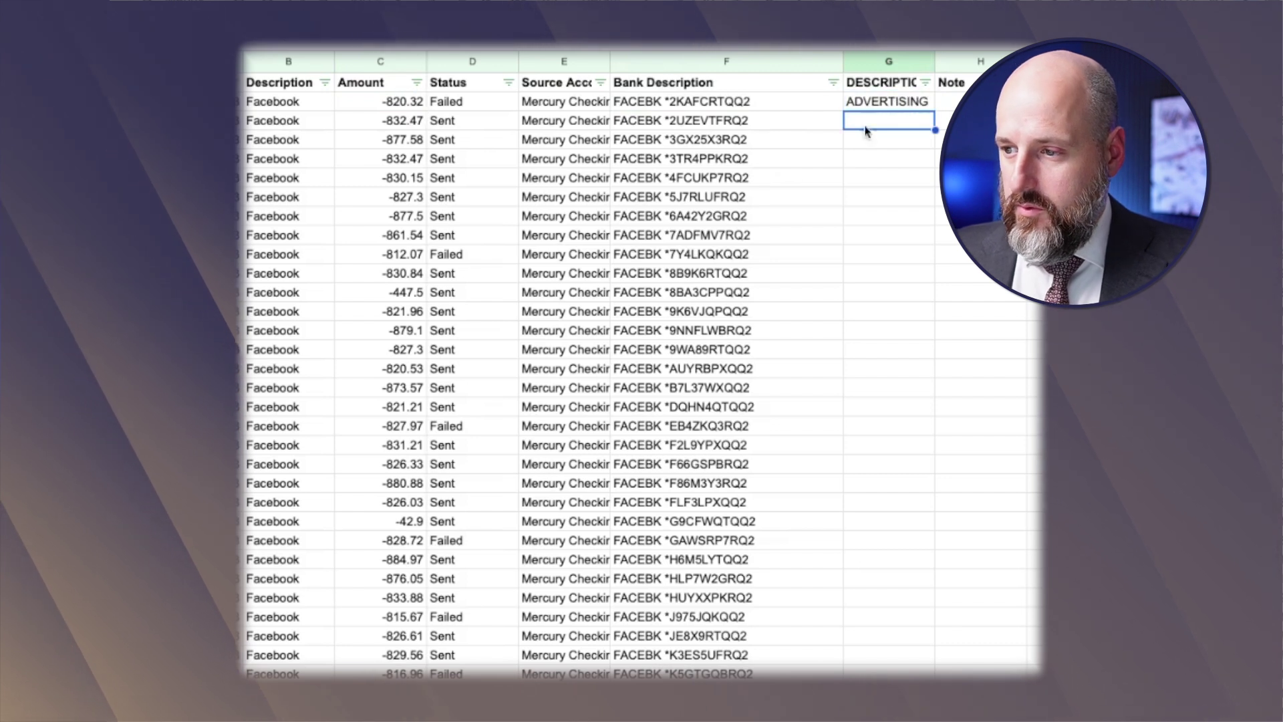
left_click_drag(641, 159, 669, 675)
left_click(912, 107)
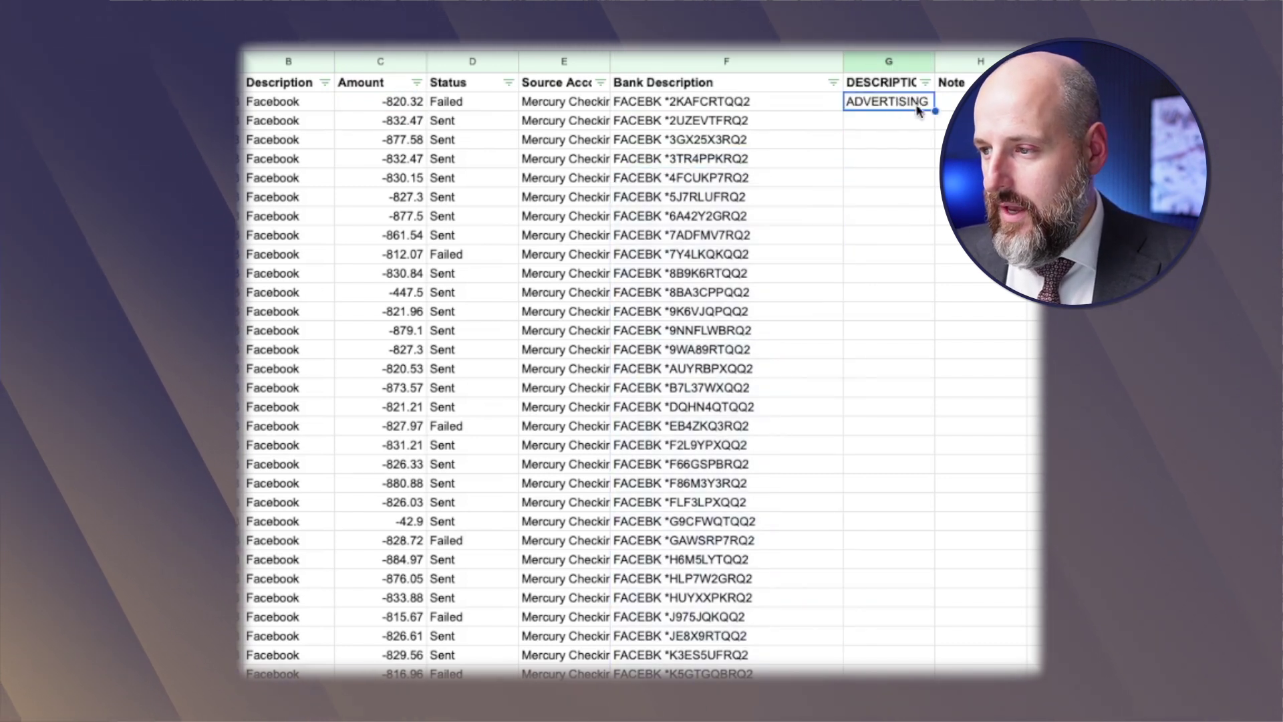
left_click_drag(936, 110, 875, 616)
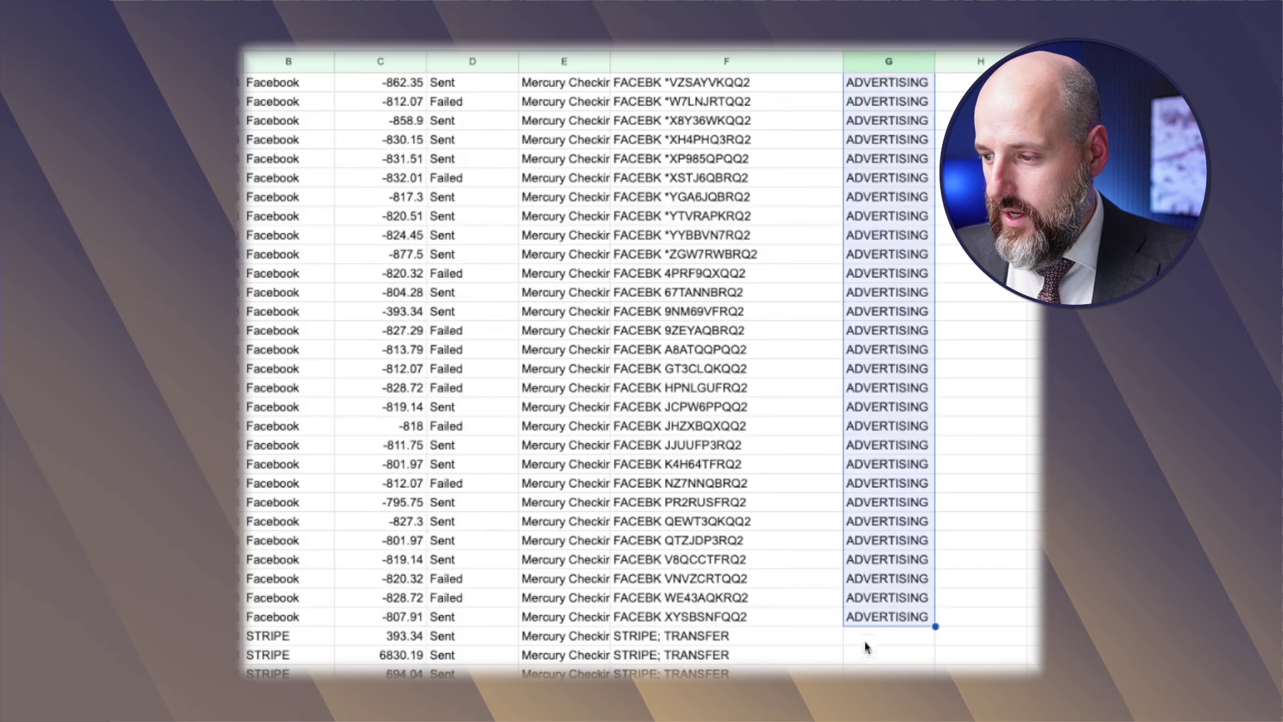
- Enter SALES in the DESCRIPTION column for the Stripe transfer transactions
left_click(786, 640)
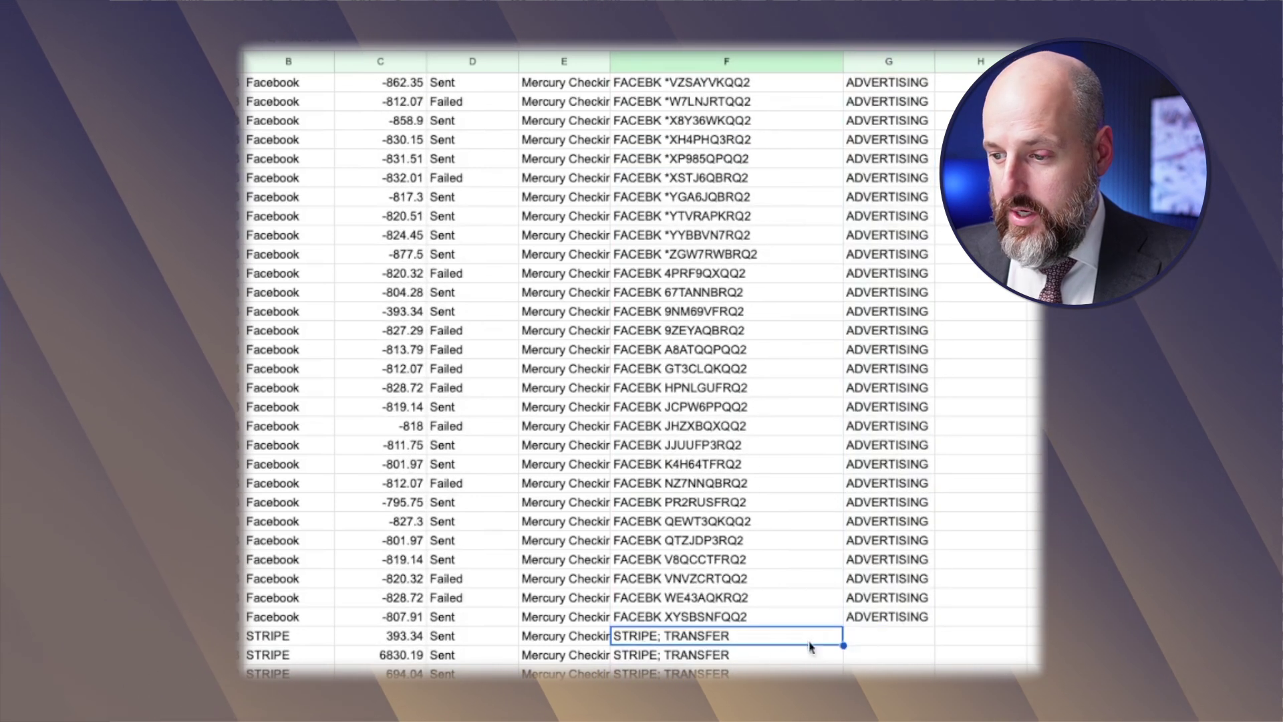
left_click(865, 637)
type("SALES")
key("Return")
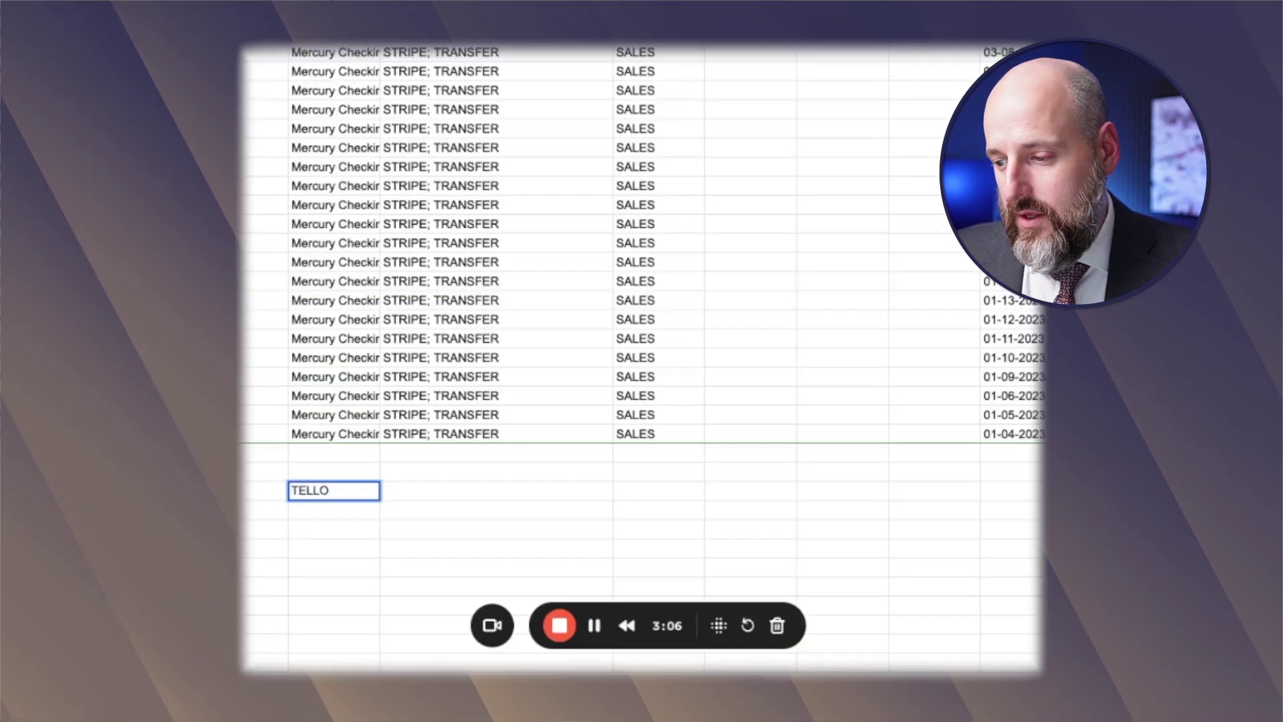
- Categorize the TELLO example expense below the transactions as PHONE in column G
key("Right")
key("Right")
key("Right")
key("Left")
type("PHONE")
key("Left")
key("Left")
key("Down")
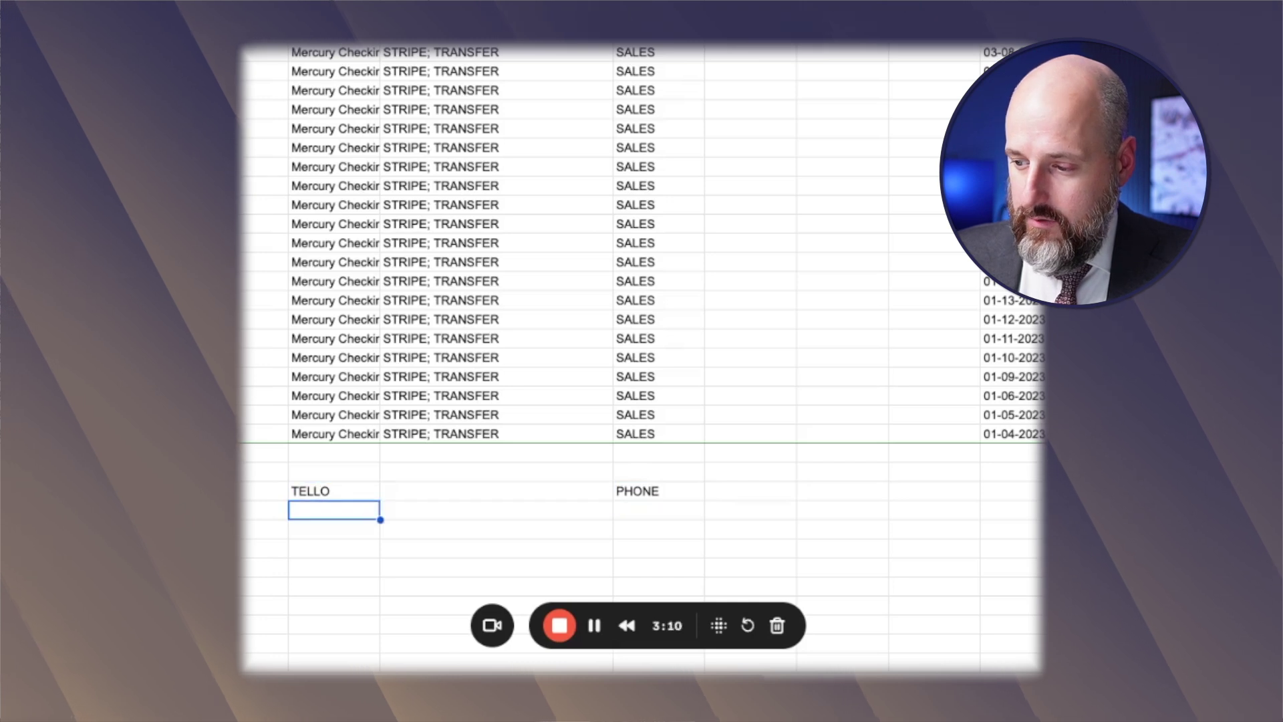
- Add INTERNET and GOOGLE BUSINESS as further example expenses beneath TELLO
type("INTER")
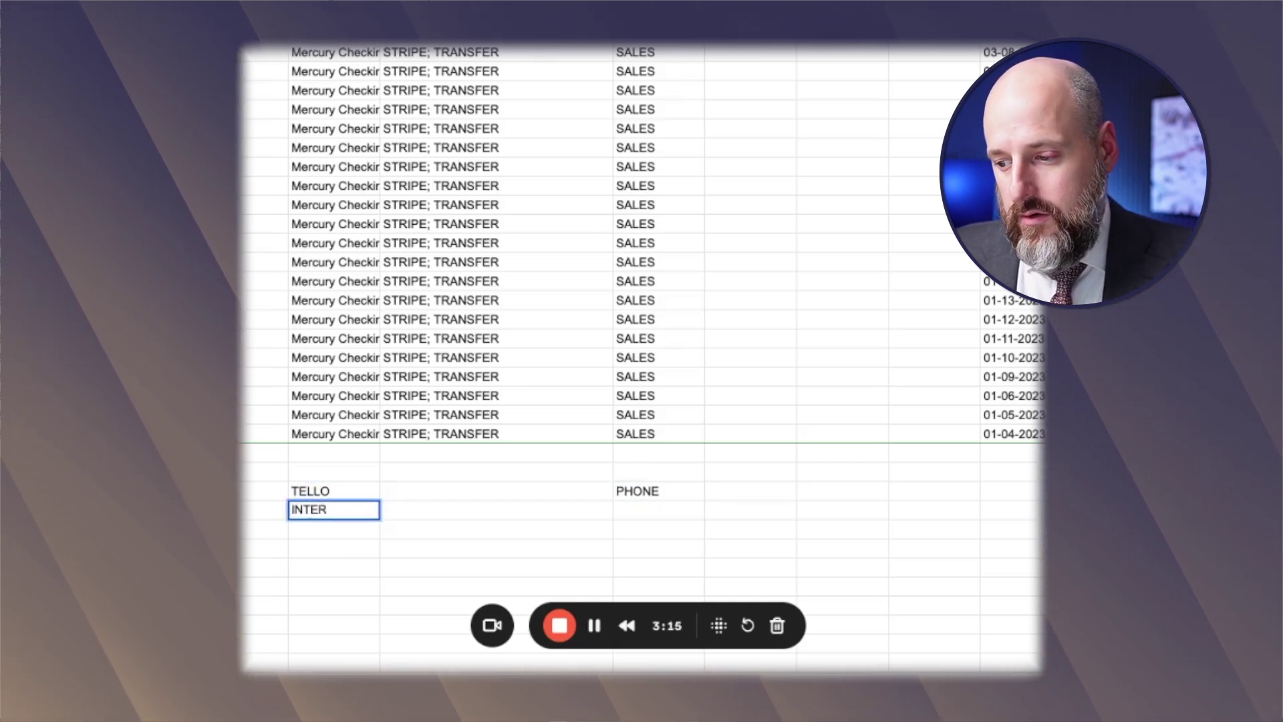
type("NET")
key("Return")
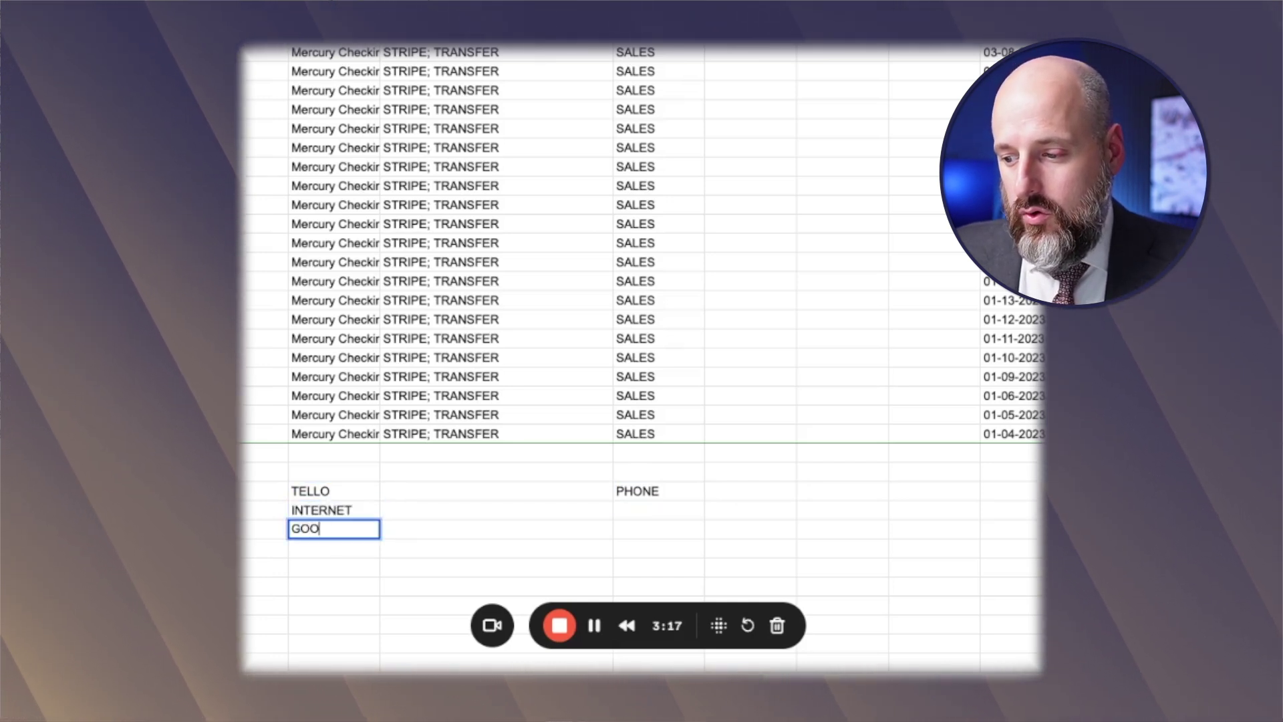
type("GOOGLE BUSINESS")
key("Return")
key("Right")
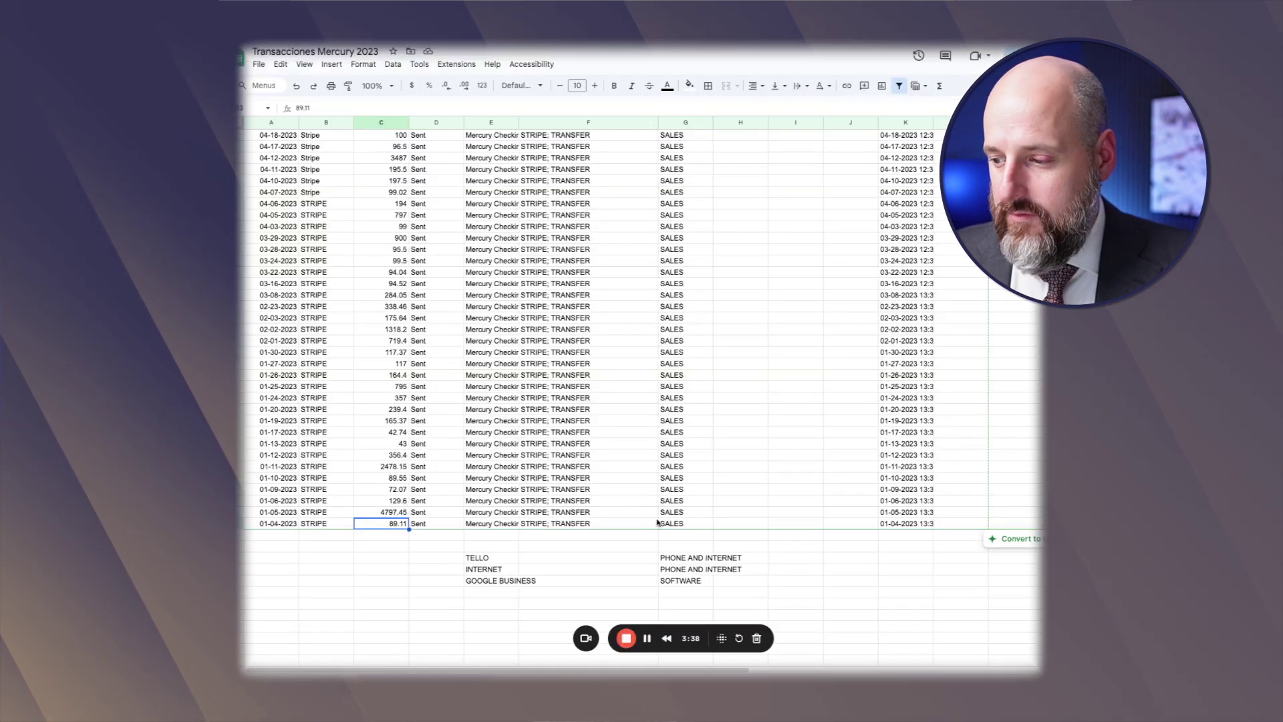
- Total the Stripe sales amounts with a SUM of C84:C283 in column H beside the last sales row
left_click(940, 86)
left_click(949, 111)
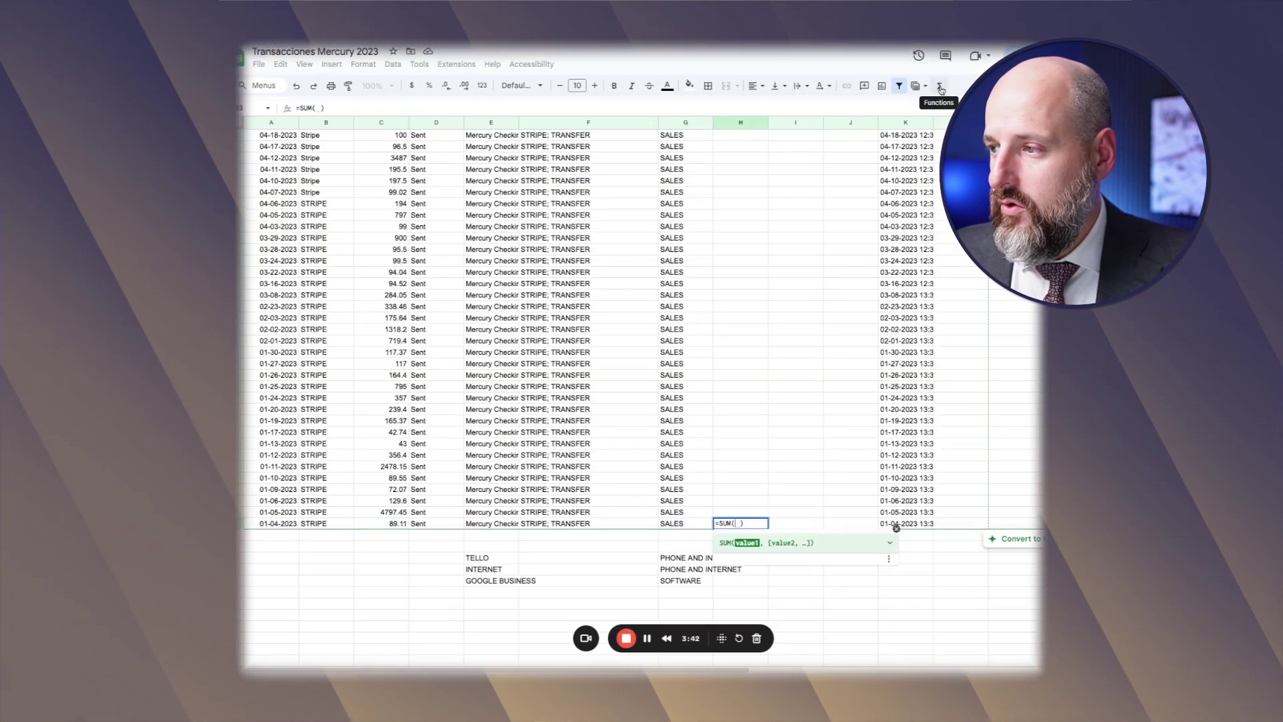
left_click(392, 526)
key("shift+Up")
key("shift+Up")
key("shift+Up")
key("shift+Up")
key("shift+Up")
key("shift+Up")
key("shift+Up")
key("shift+Up")
key("shift+Up")
key("shift+Up")
key("shift+Up")
key("shift+Up")
key("shift+Up")
key("shift+Up")
key("shift+Up")
key("shift+Up")
key("shift+Up")
key("shift+Up")
key("shift+Up")
key("shift+Up")
key("shift+Up")
key("shift+Up")
key("shift+Up")
key("shift+Up")
key("shift+Up")
key("shift+Up")
key("shift+Up")
key("shift+Up")
key("shift+Up")
key("shift+Up")
key("shift+Up")
key("shift+Up")
key("shift+Up")
key("shift+Up")
key("shift+Up")
key("shift+Up")
key("shift+Up")
key("shift+Up")
key("shift+Up")
key("shift+Up")
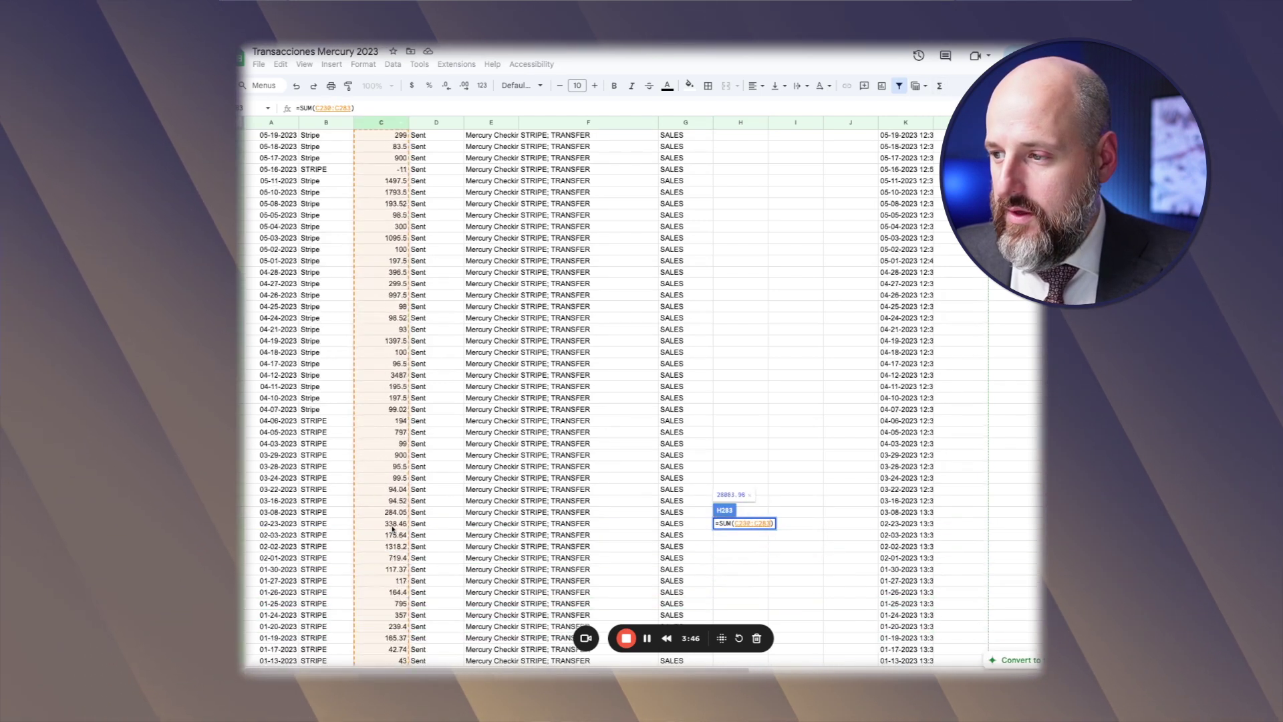
key("shift+Up")
key("shift+Up")
key("shift+Up")
key("shift+Up")
key("shift+Up")
key("shift+Up")
key("shift+Up")
key("shift+Up")
key("shift+Up")
key("shift+Up")
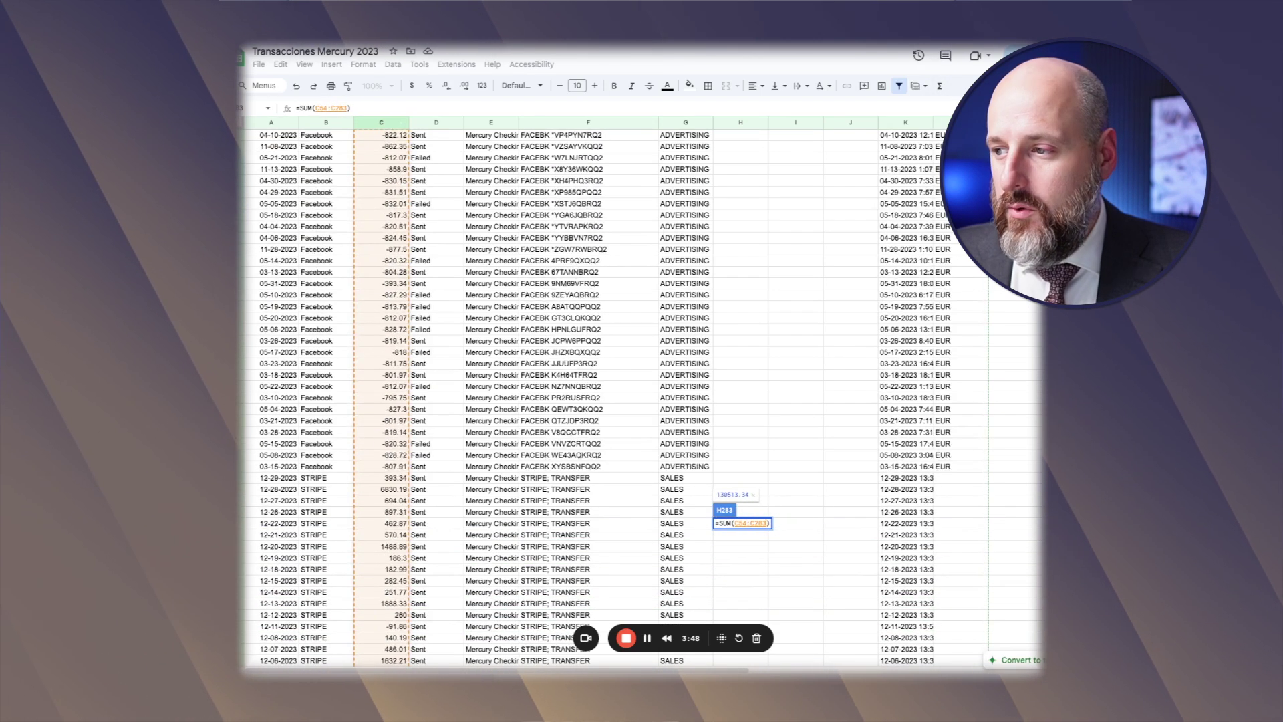
key("shift+Right")
key("shift+Right")
key("shift+Up")
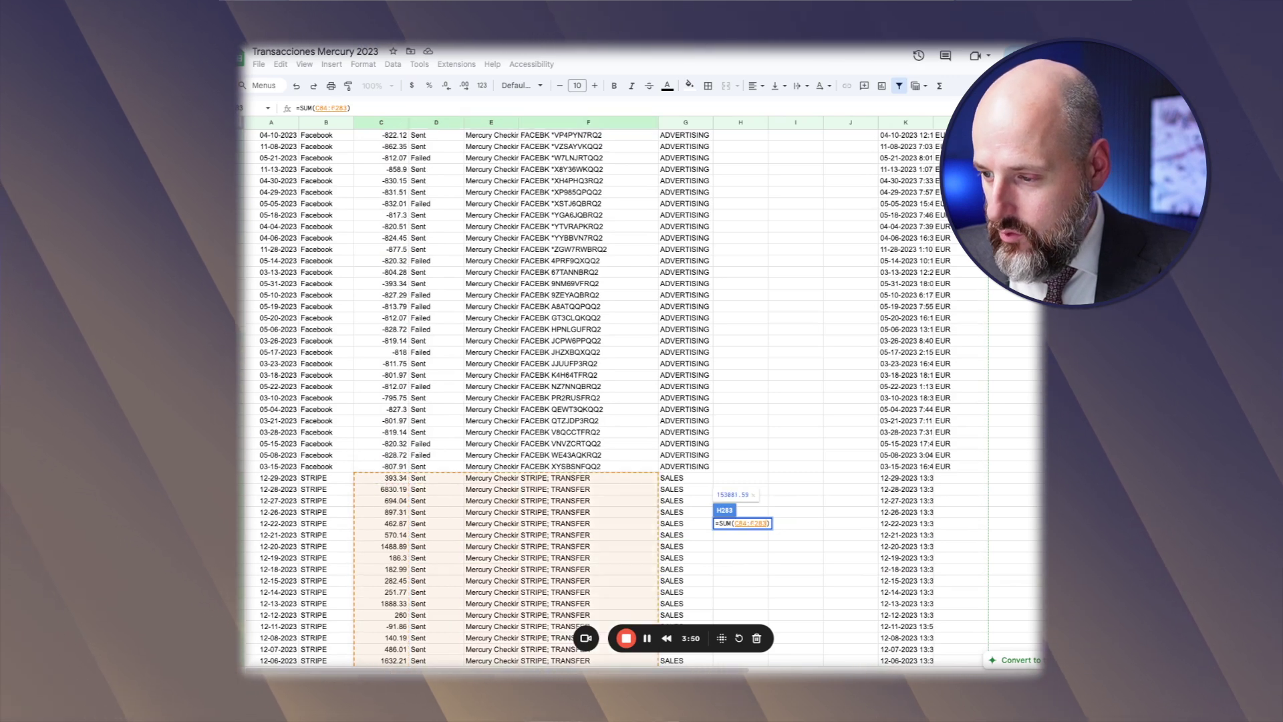
key("shift+Left")
key("shift+Left")
key("Return")
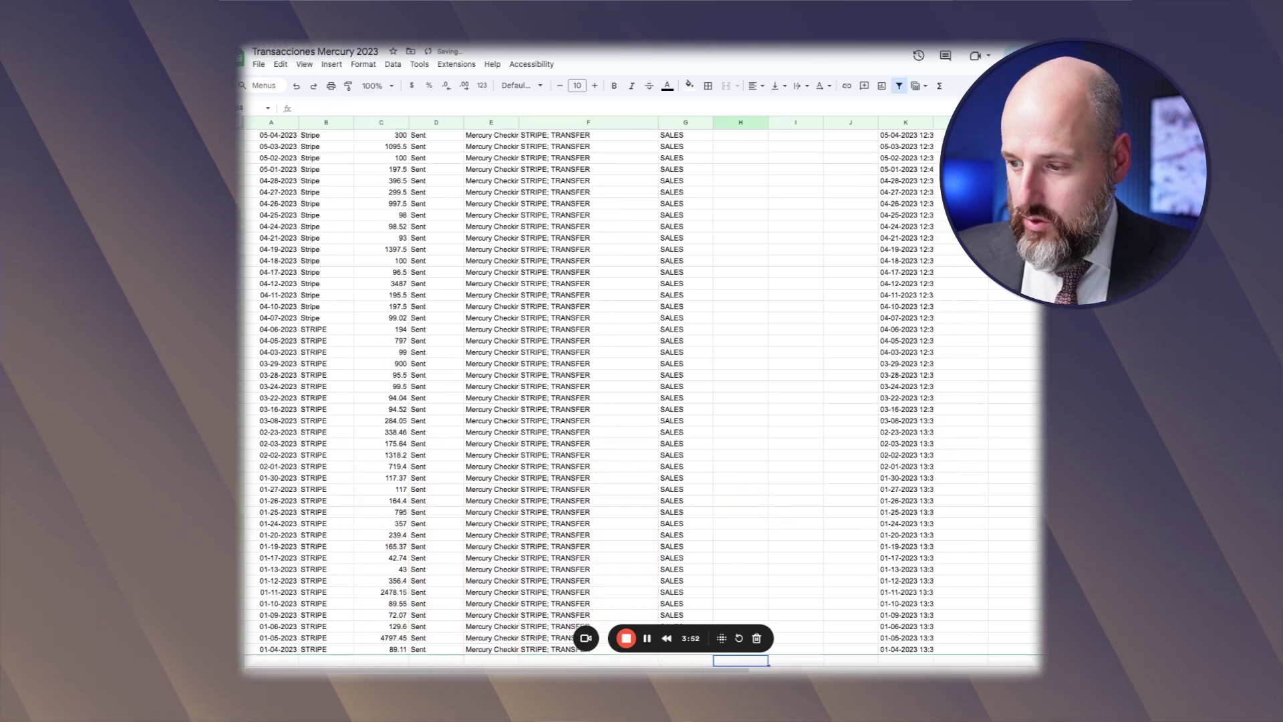
- Total the Facebook advertising amounts from column C with a SUM in column H beside the last advertising row
scroll(801, 318, "up", 20)
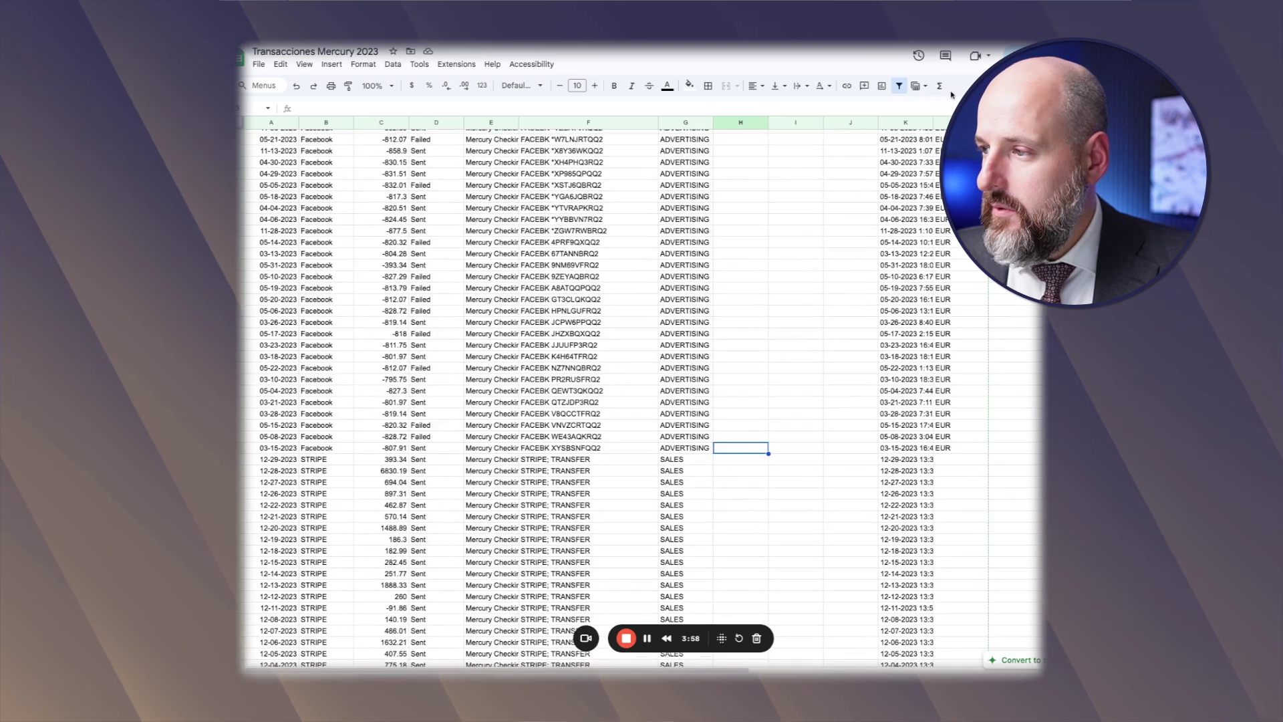
left_click(939, 87)
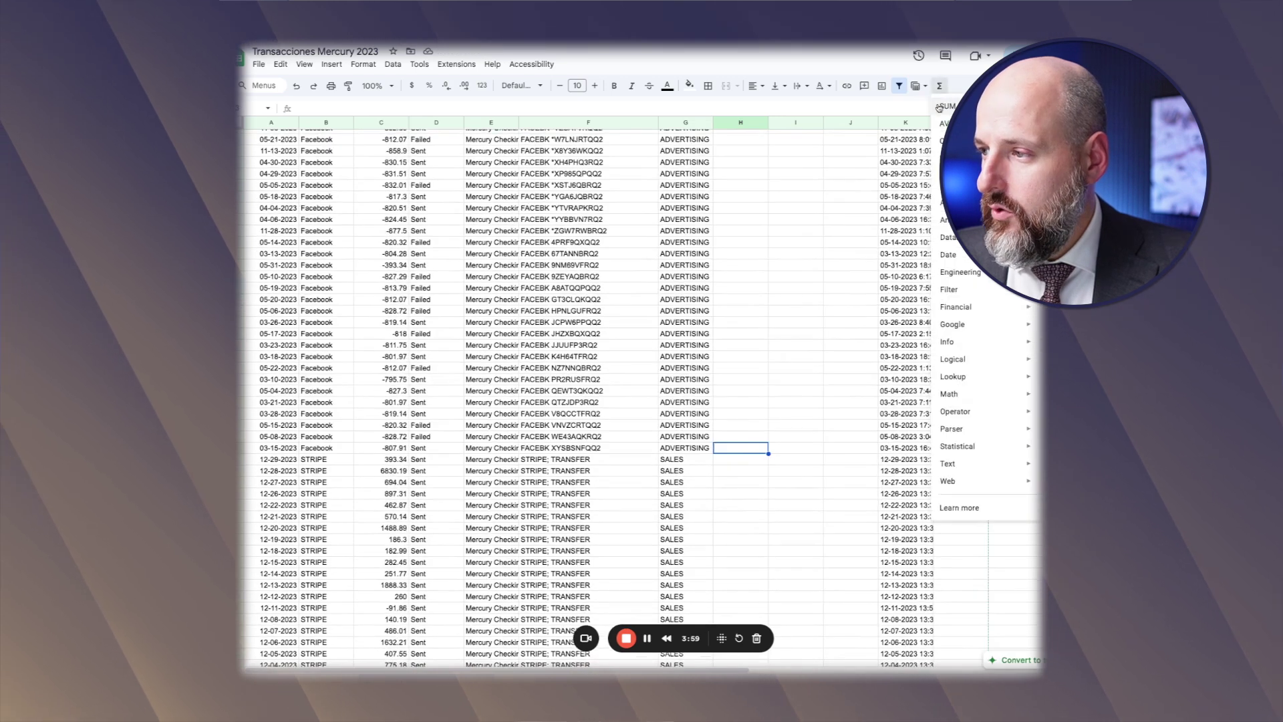
left_click(947, 106)
left_click(392, 448)
key("ctrl+shift+Up")
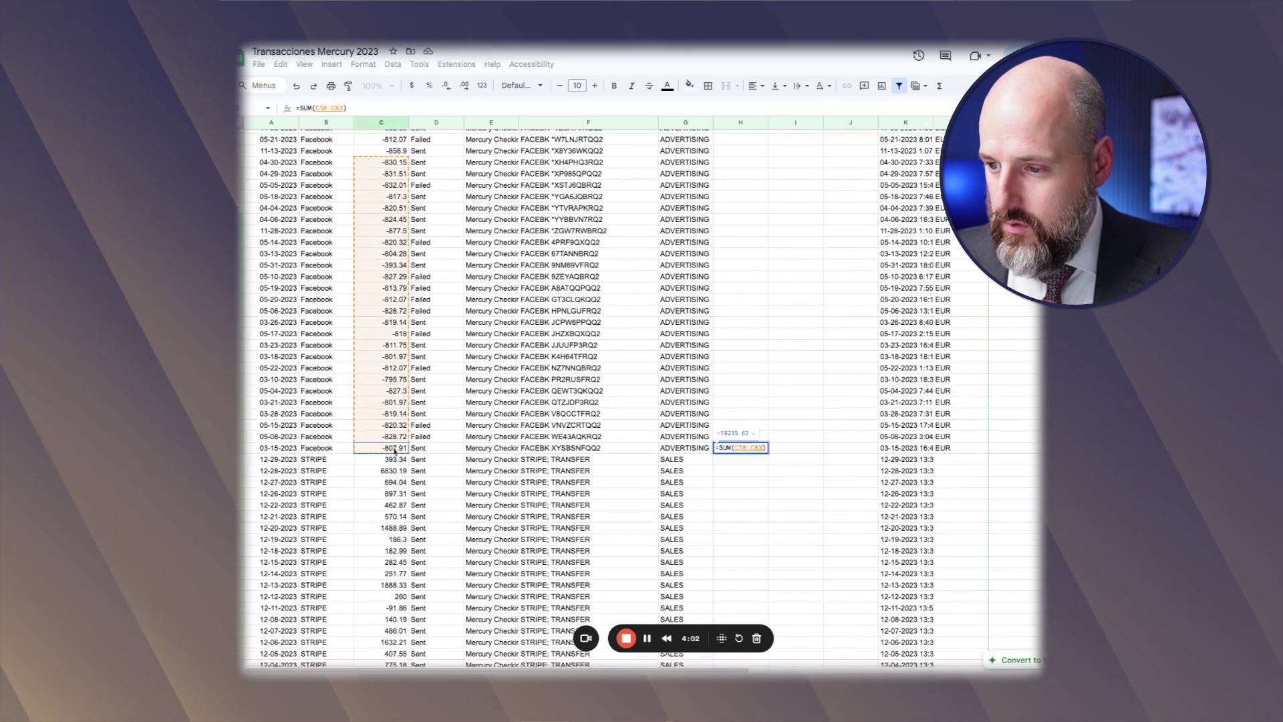
key("shift+Down")
key("Return")
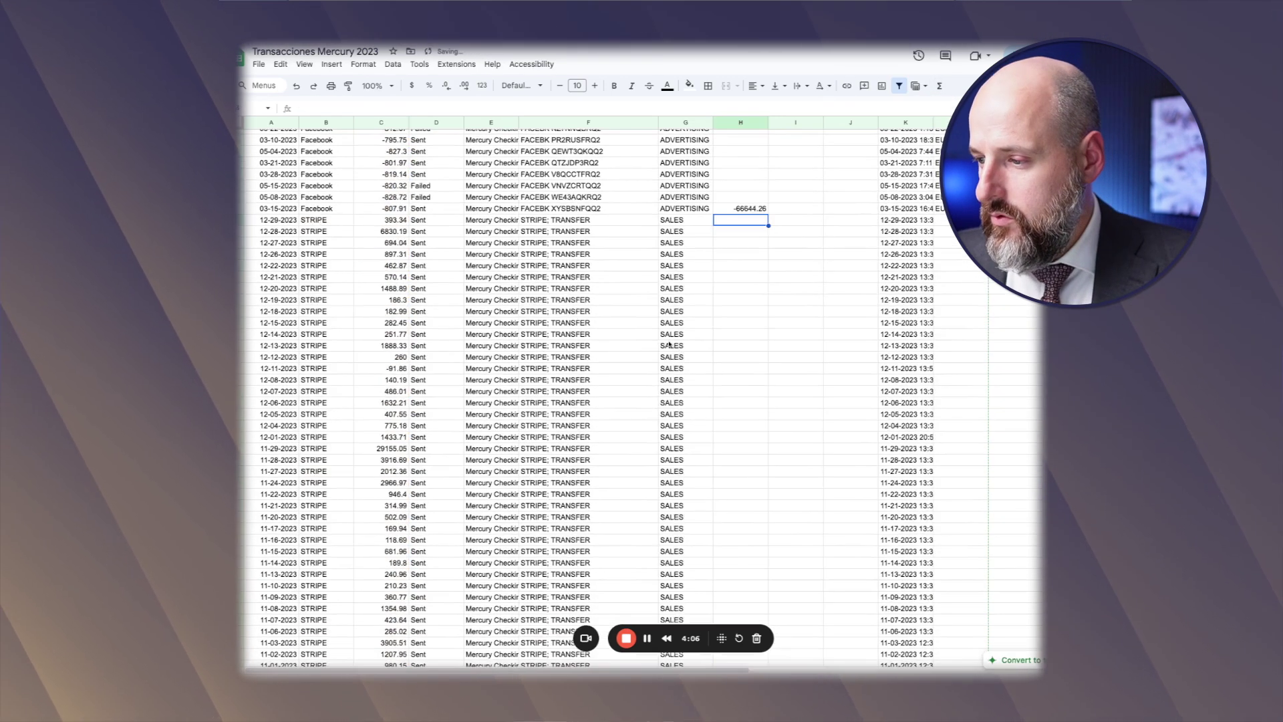
- Enter 66644 as the ADVERTISING amount and 153082 as the SALES amount beneath the balance sheet
left_click(744, 298)
left_click(748, 209)
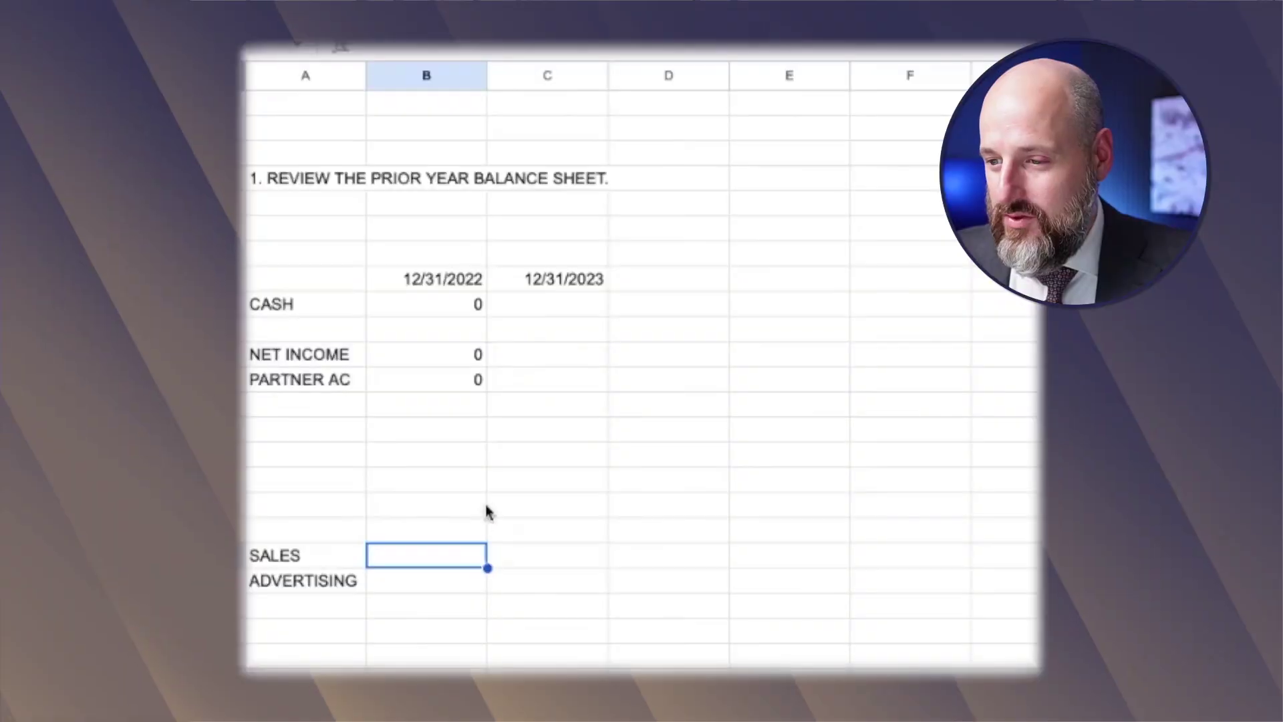
left_click(395, 586)
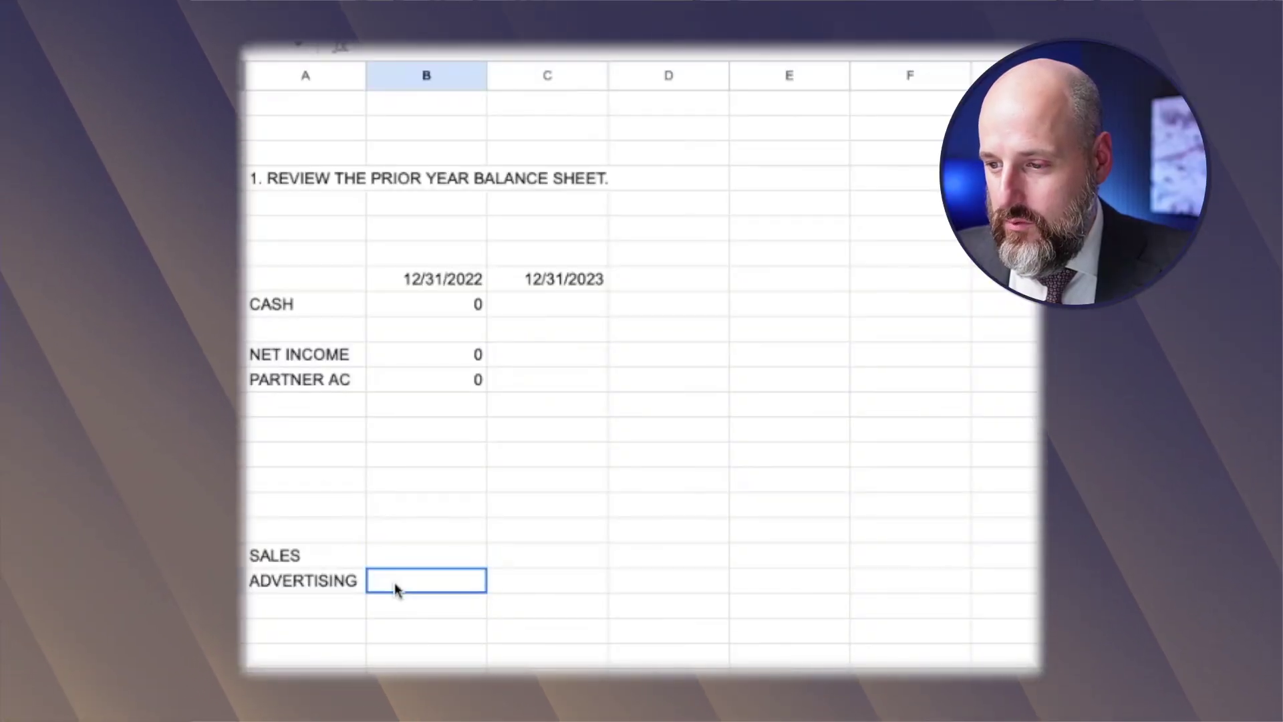
type("66644")
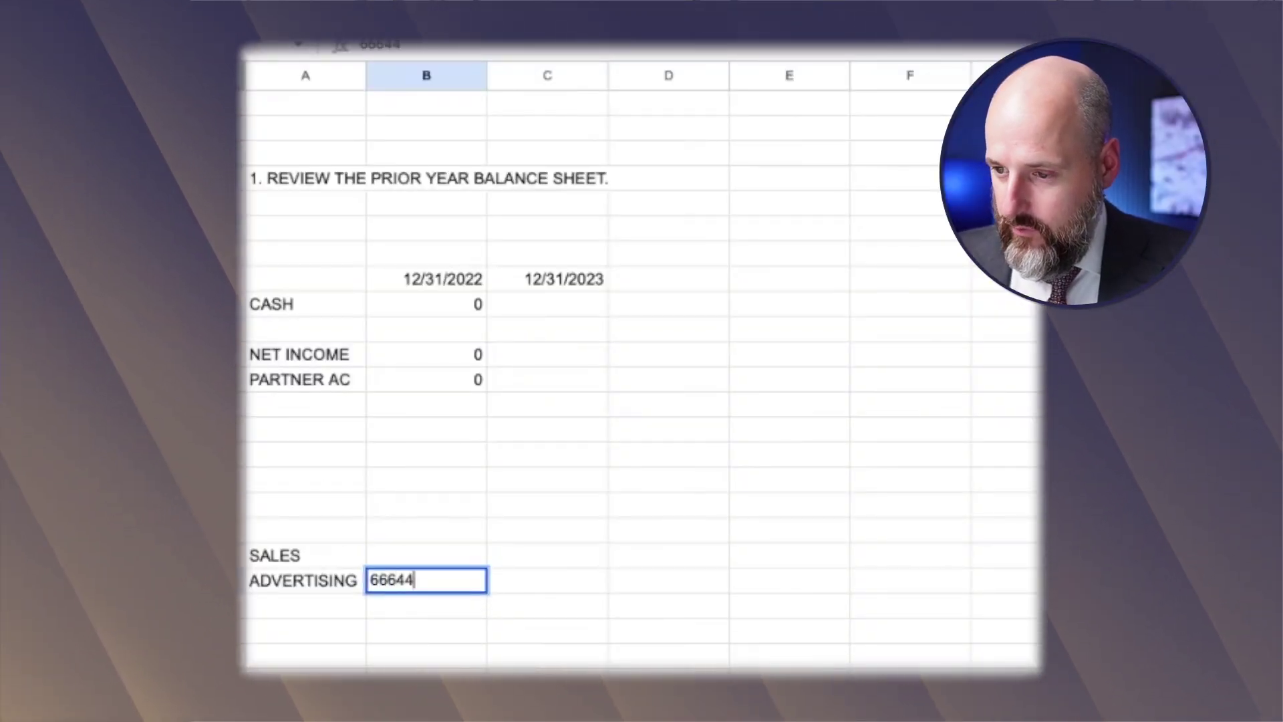
key("Return")
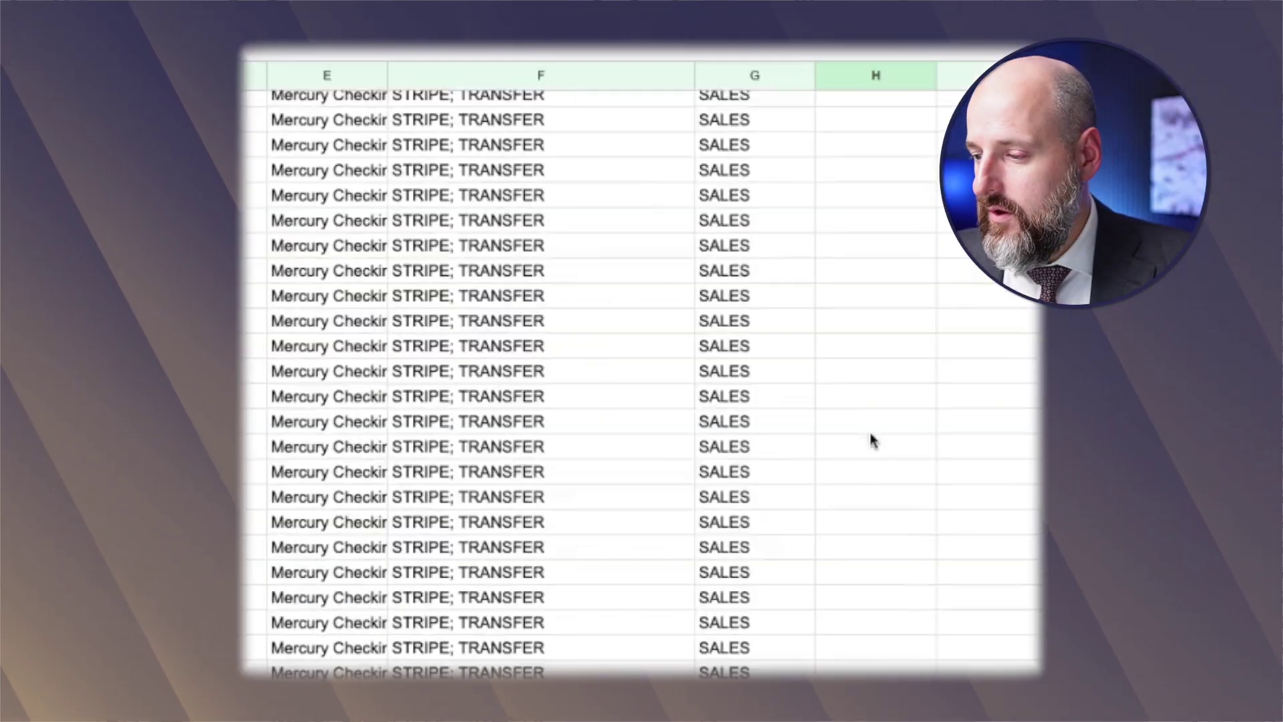
scroll(871, 441, "down", 5)
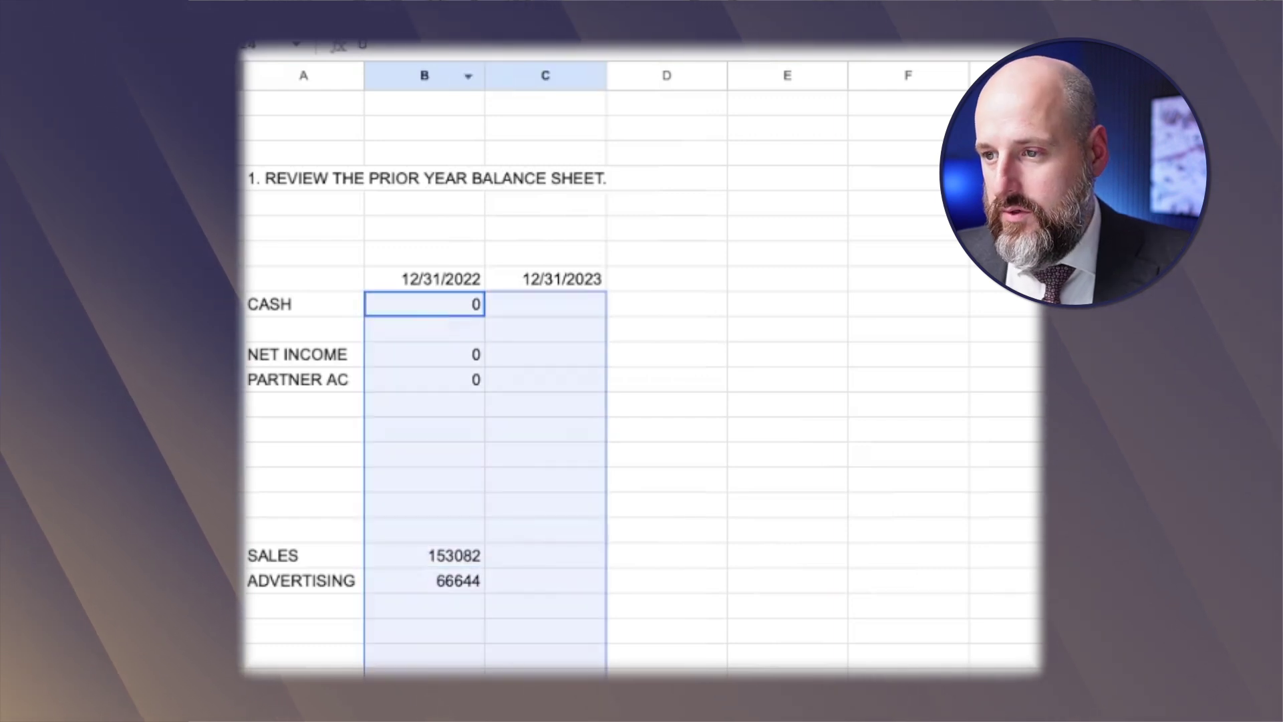
- Add a NET INCOME row below ADVERTISING that subtracts advertising from sales with =B19-B20
left_click(304, 605)
type("NET INCOME")
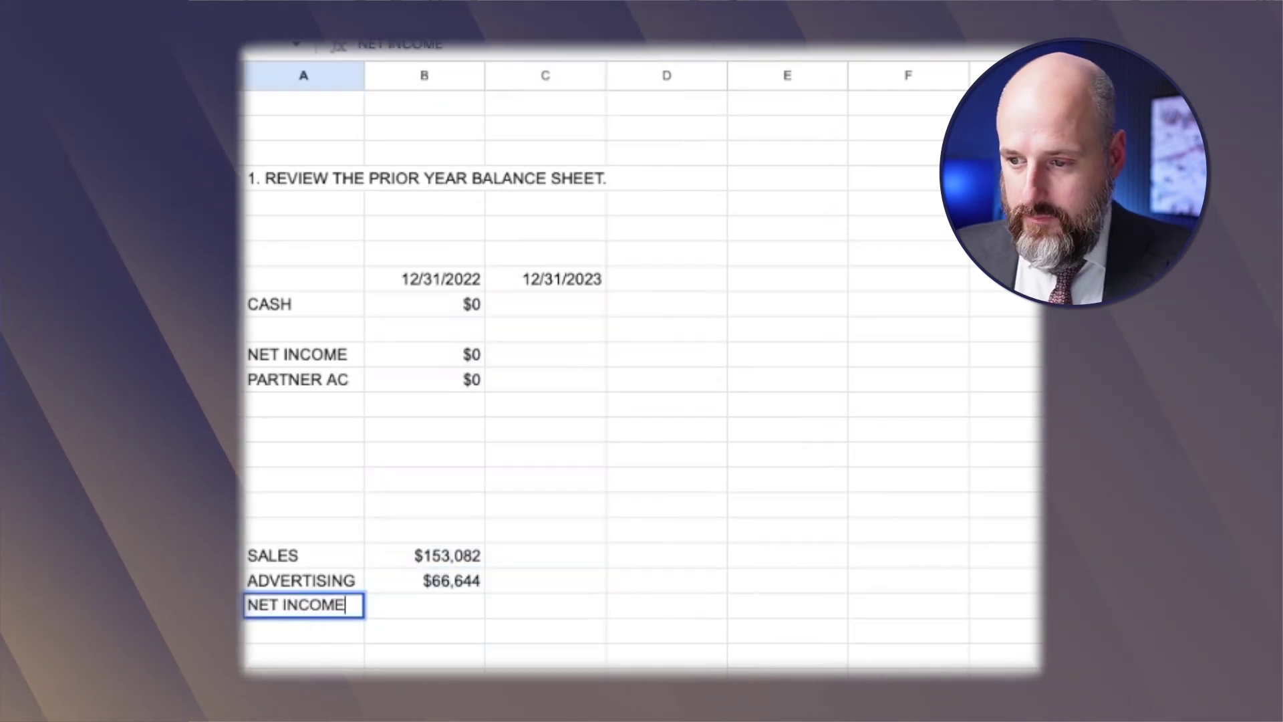
key("Right")
key("Down")
type("=B22-B23")
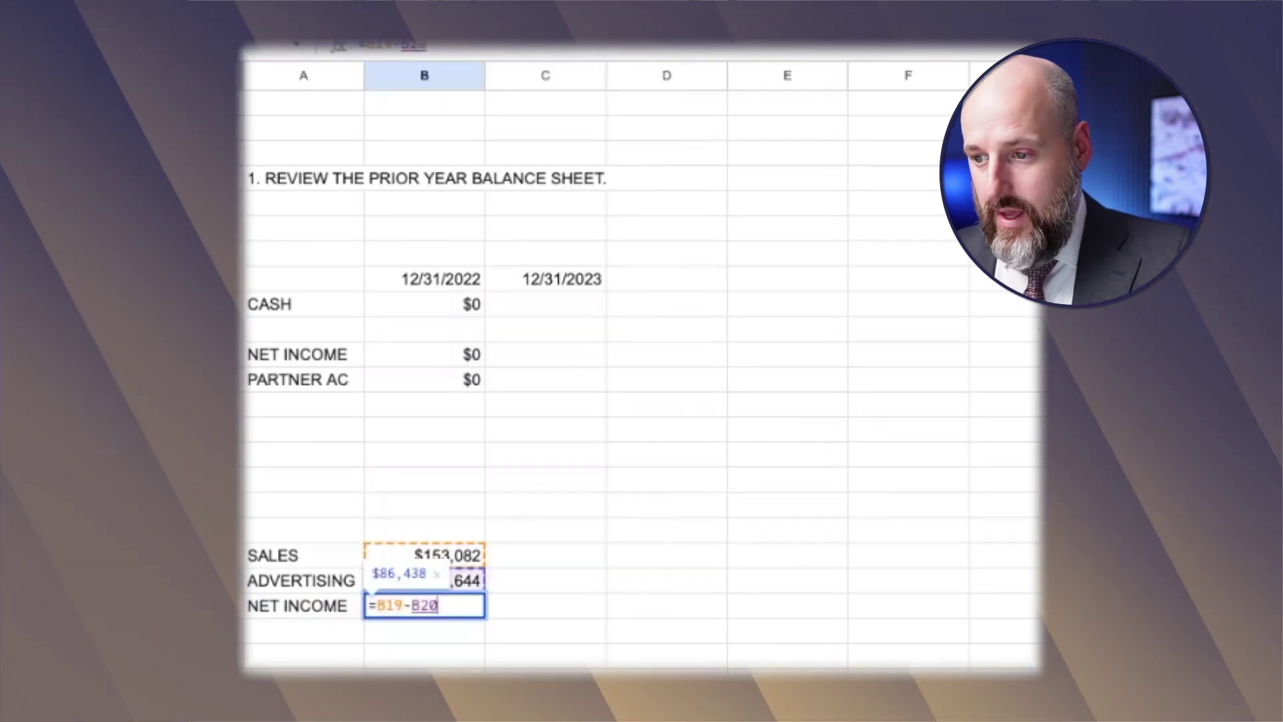
key("Return")
- Enter 86438 for both cash and net income in the balance sheet's 12/31/2023 column
left_click(553, 309)
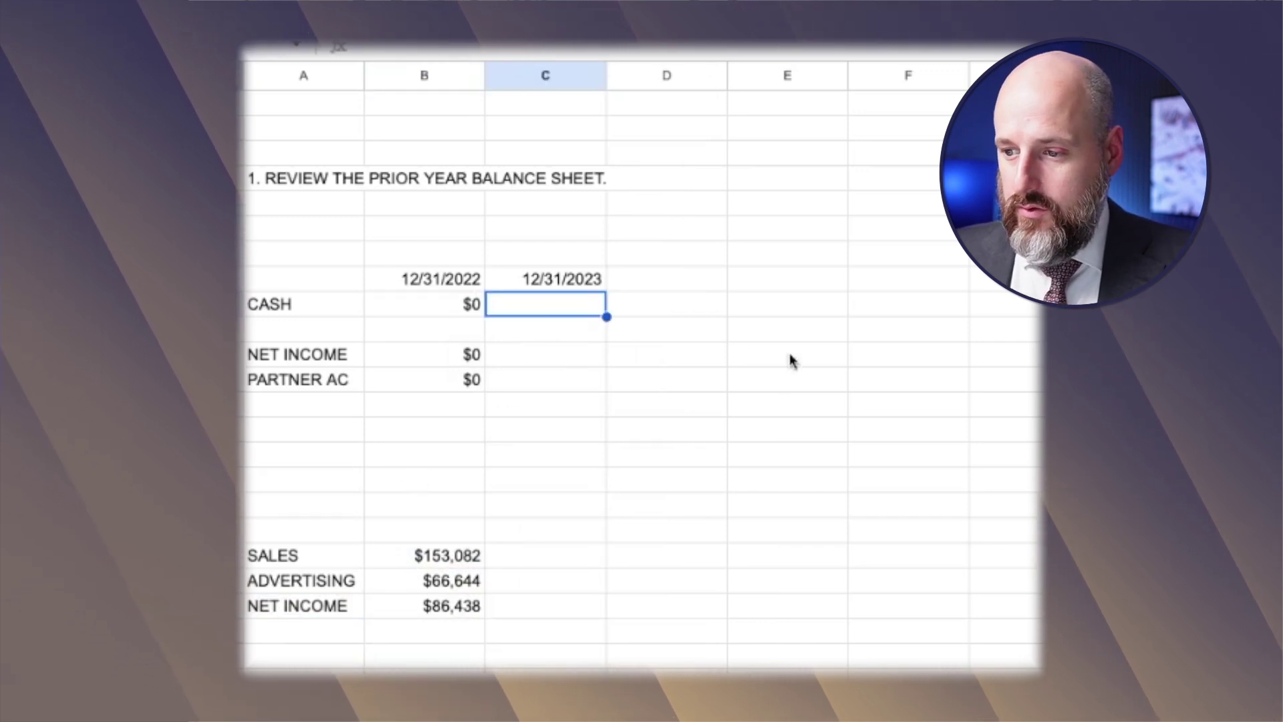
type("86,438")
key("Return")
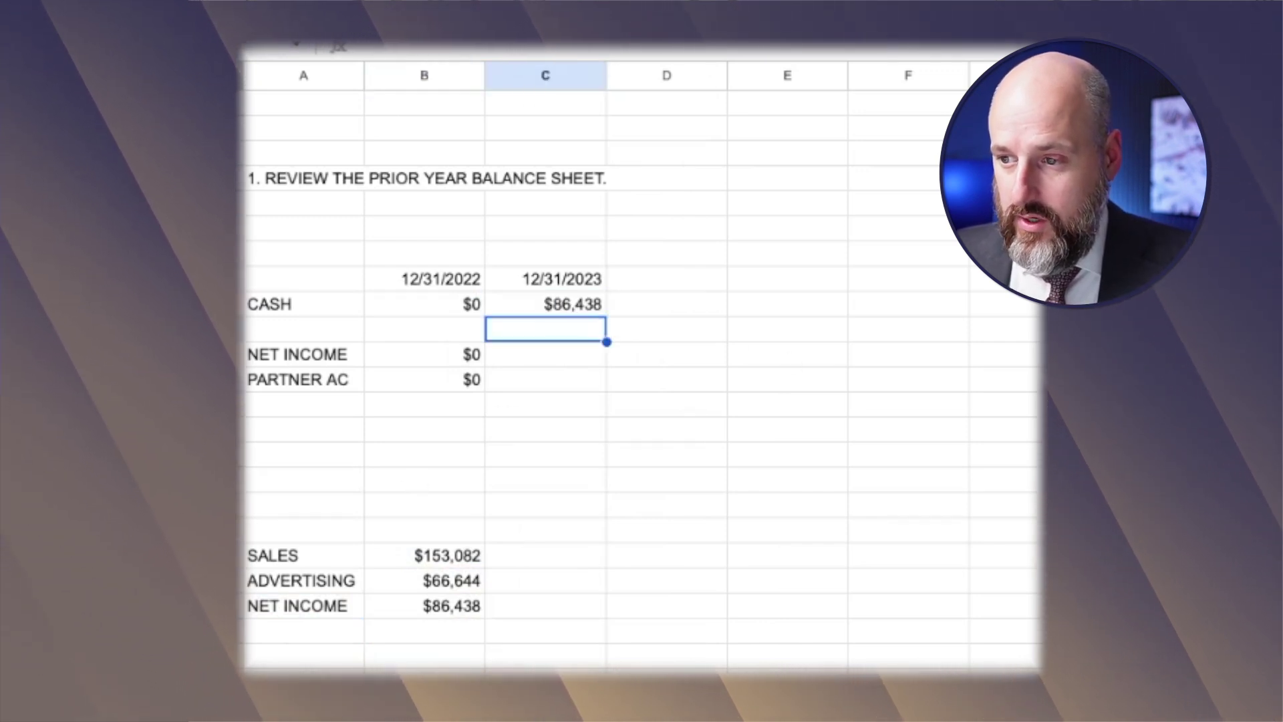
left_click(590, 363)
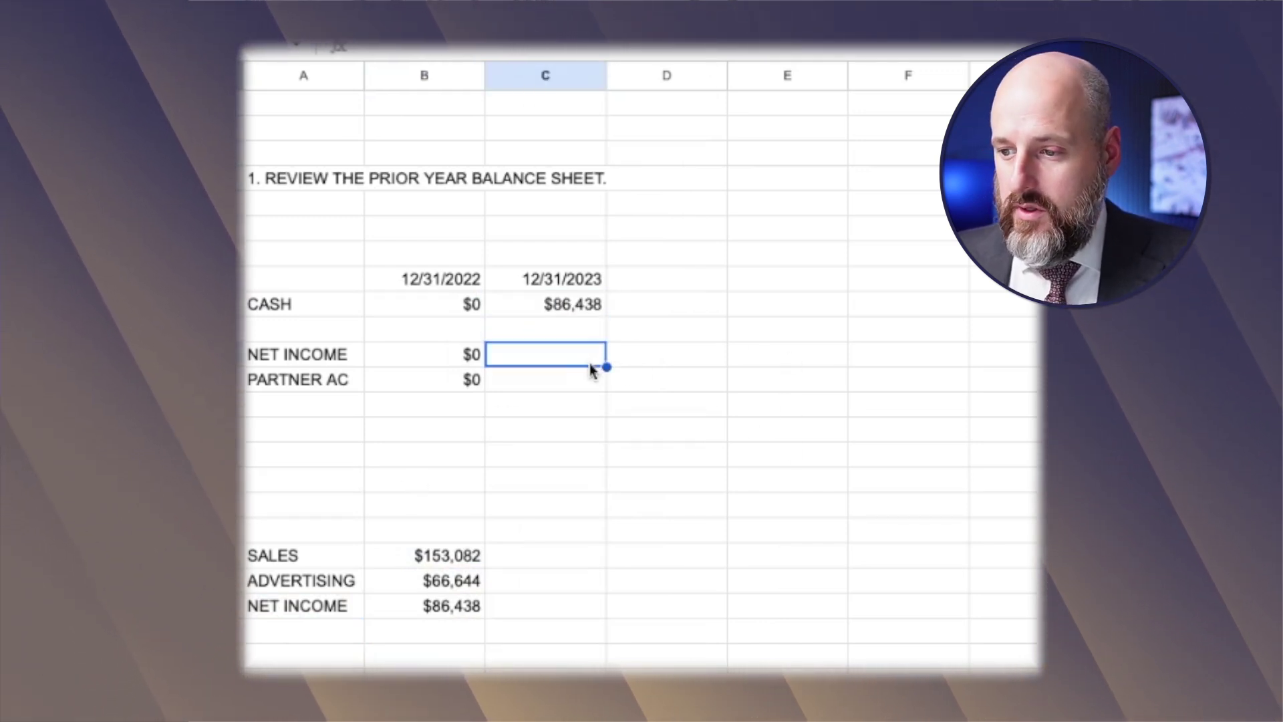
type("86,")
type("438")
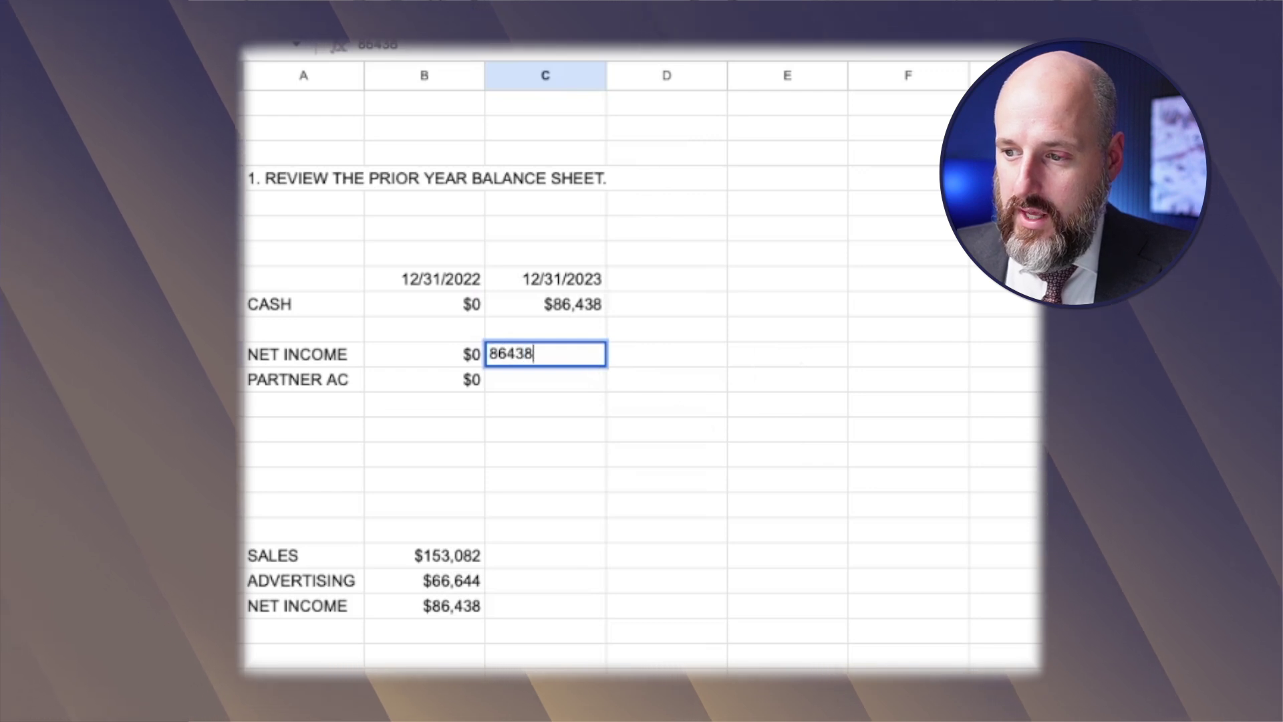
key("Return")
left_click(612, 618)
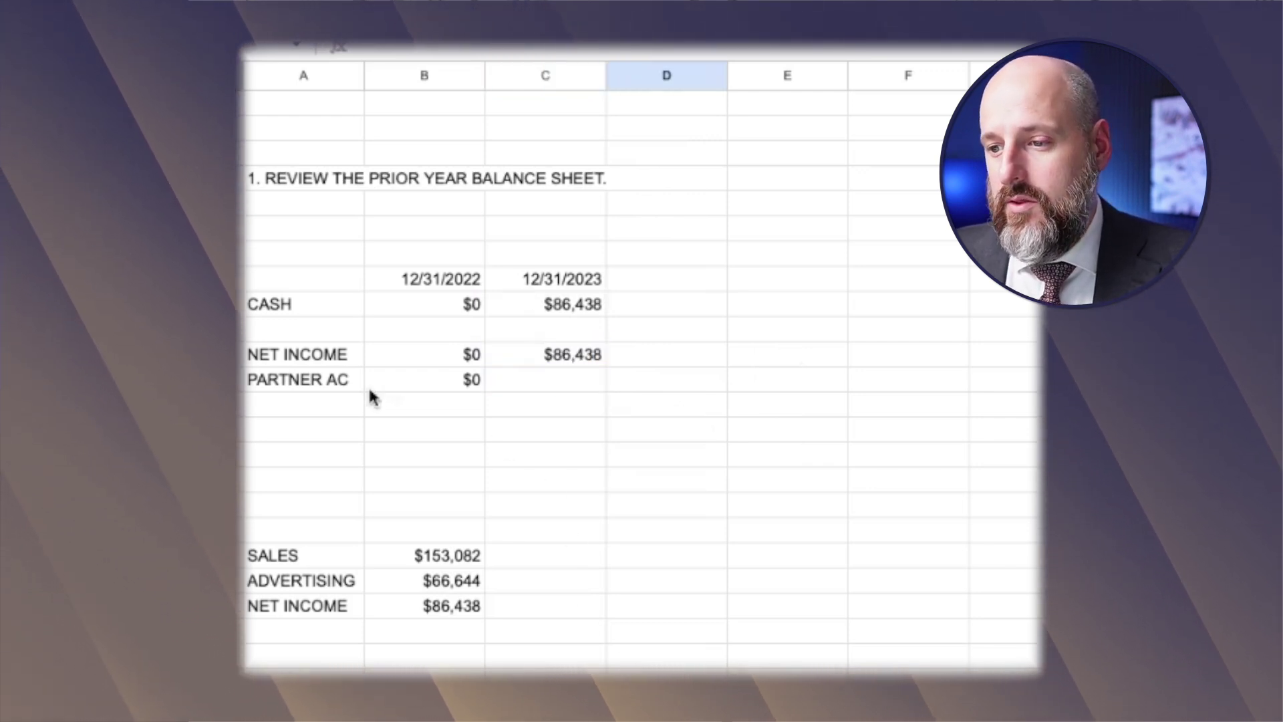
- Label the row below CASH as TOTAL ASSETS and the row below PARTNER AC as LIABILITY + EQUITY
left_click(291, 337)
type("TOTAL ASSETS")
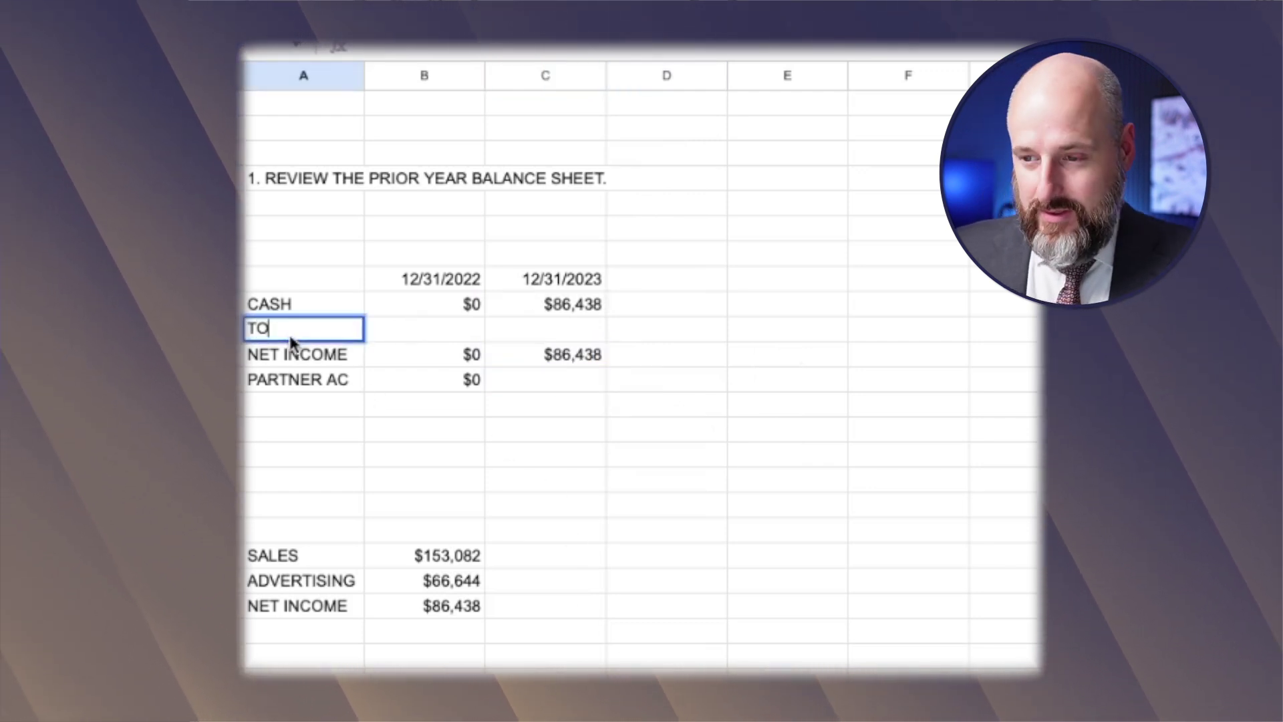
key("Return")
key("Down")
key("Down")
type("LI")
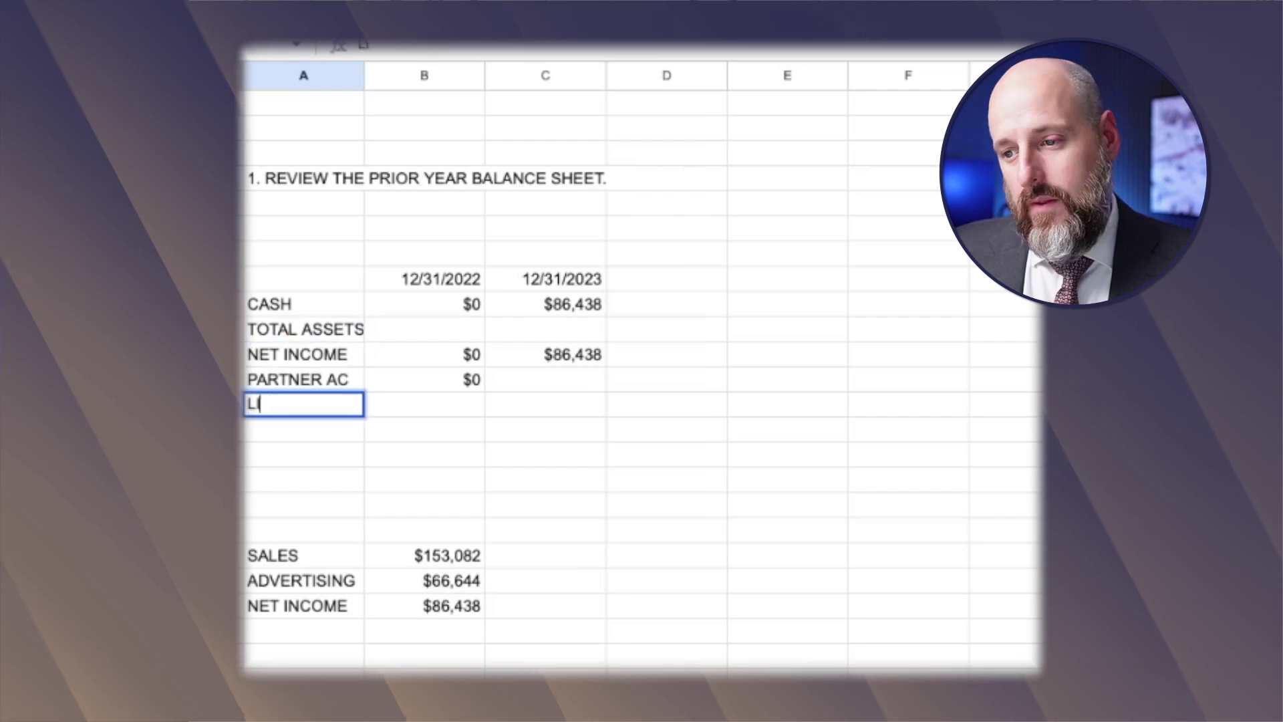
type("ABI")
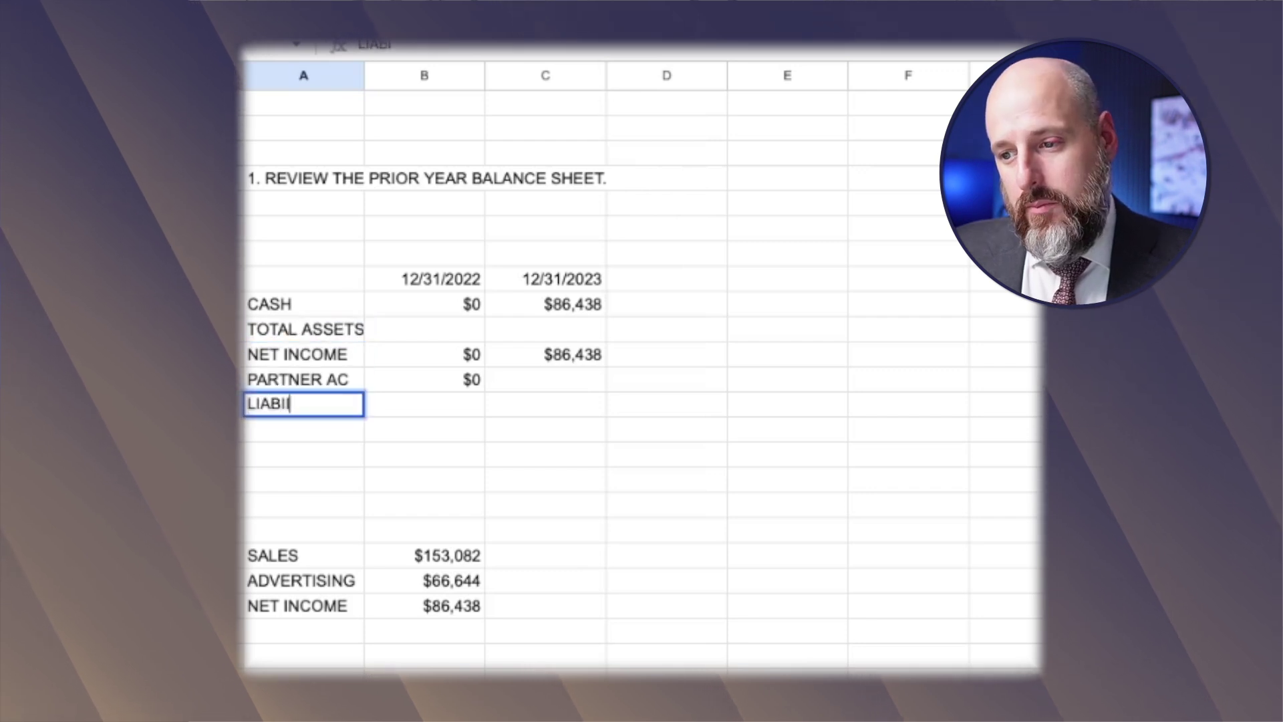
type("LITY + EQUITY")
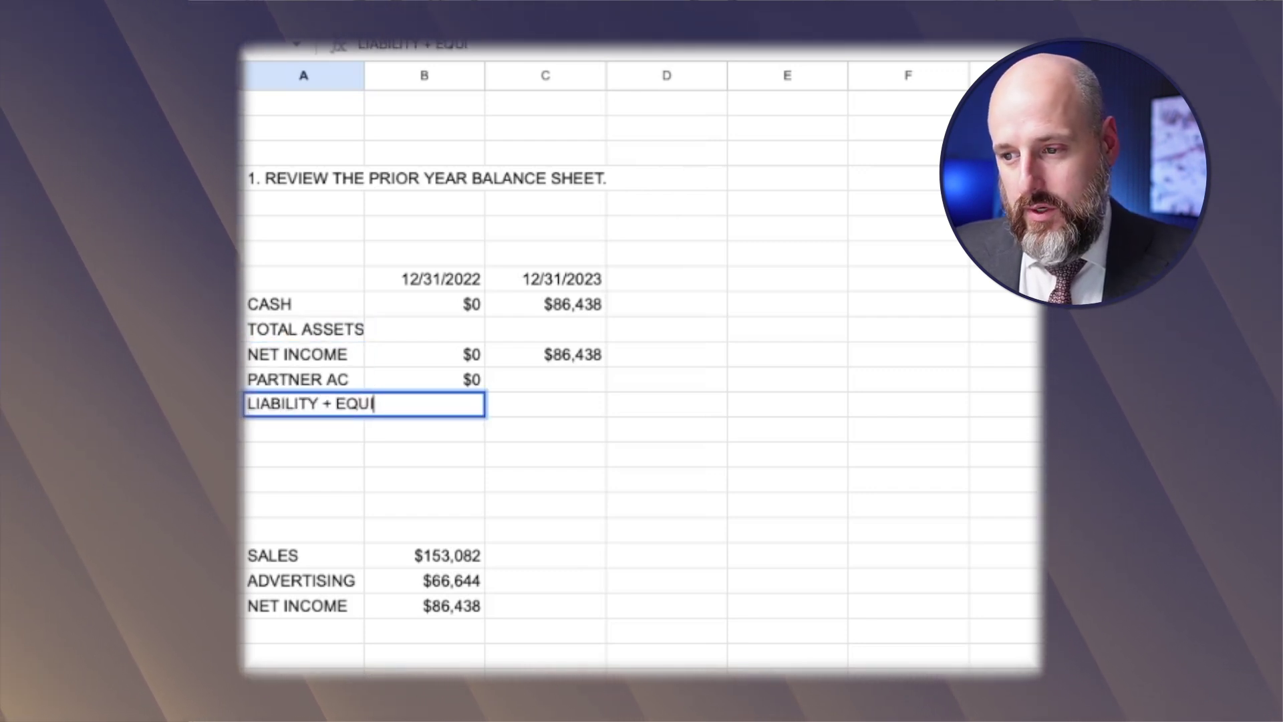
key("Return")
- Insert three blank rows above the PARTNER AC row in the balance sheet
left_click_drag(245, 381, 245, 429)
left_click(495, 480)
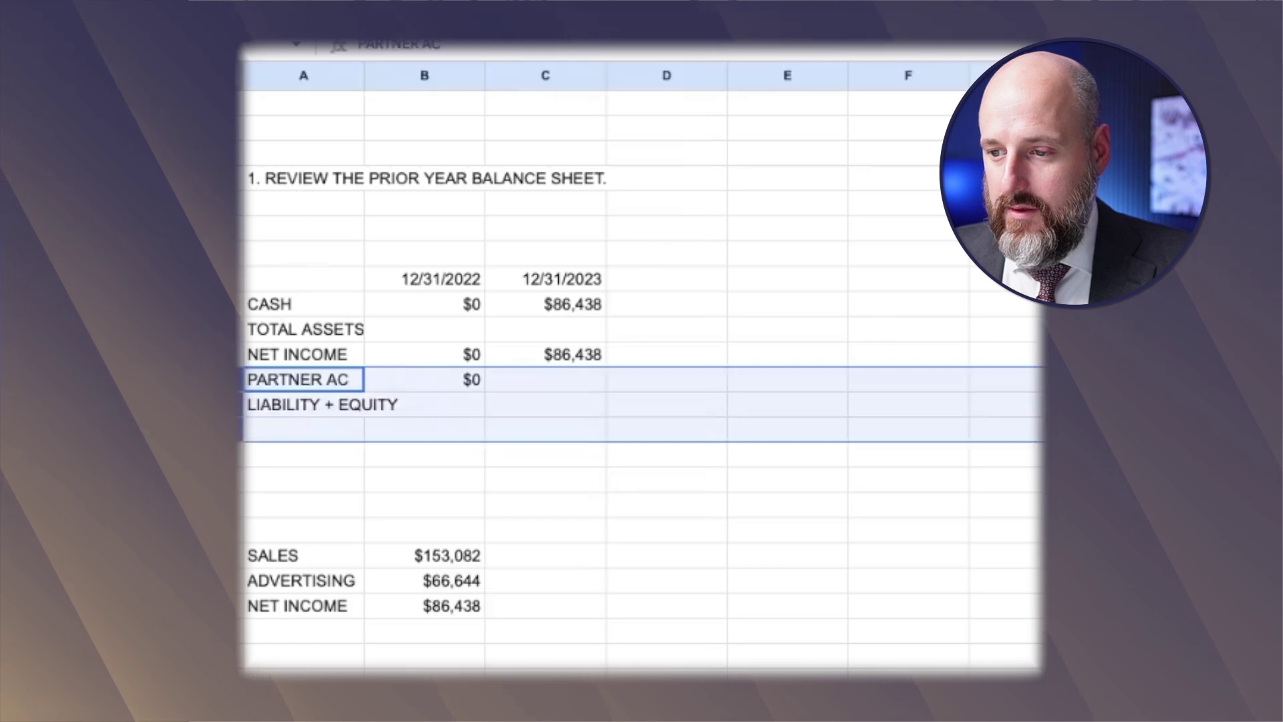
right_click(244, 399)
left_click(263, 599)
left_click(703, 566)
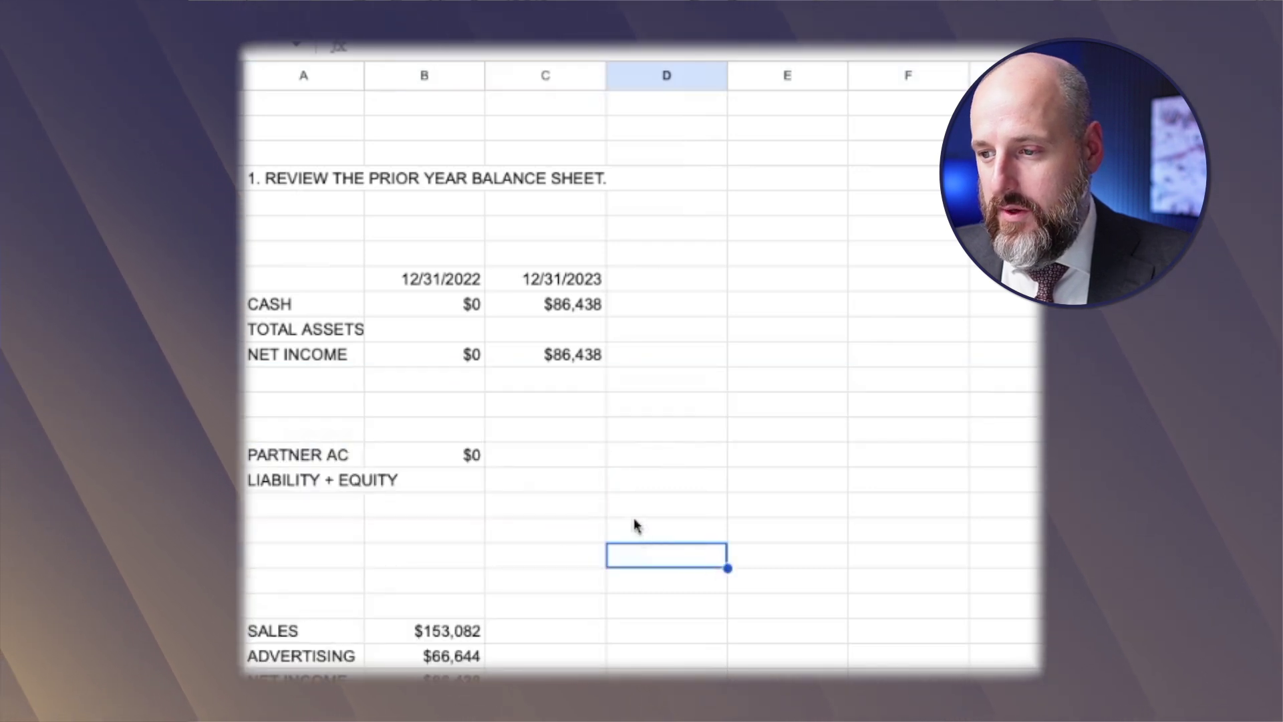
- Move the NET INCOME label and its two amounts down to the row directly above PARTNER AC
left_click(339, 364)
key("shift+Right")
key("shift+Right")
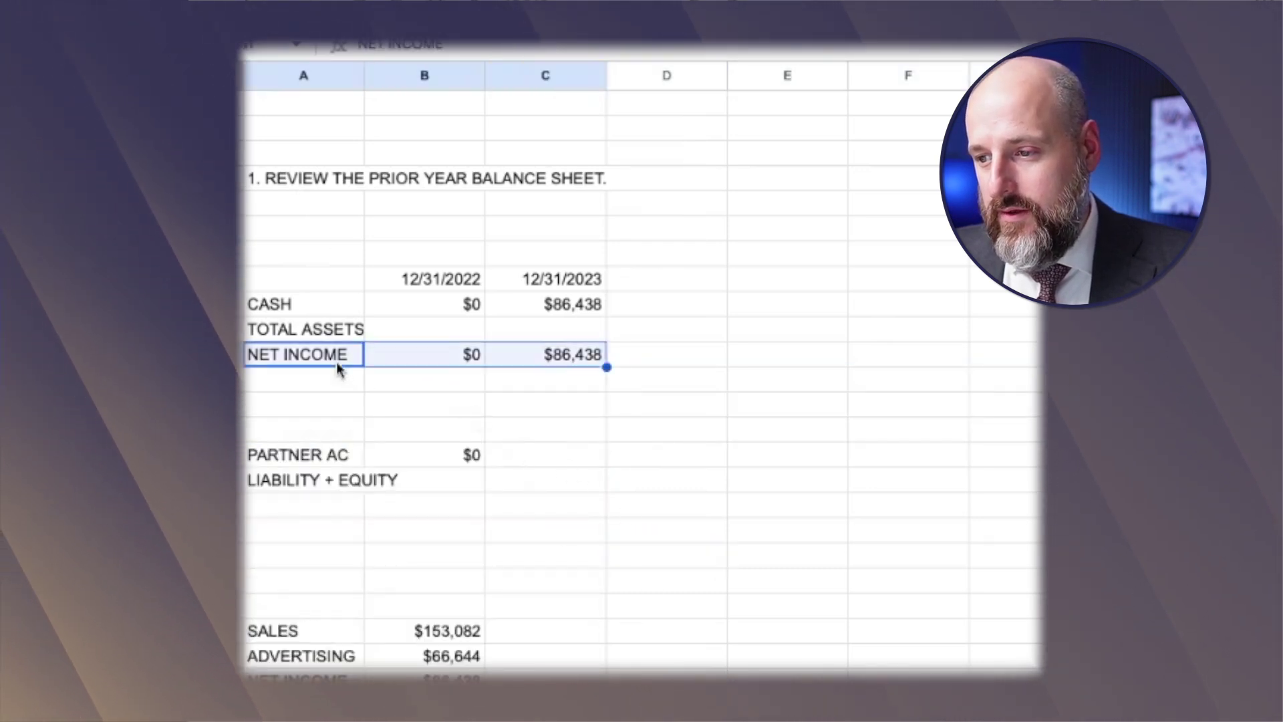
left_click_drag(547, 342, 492, 384)
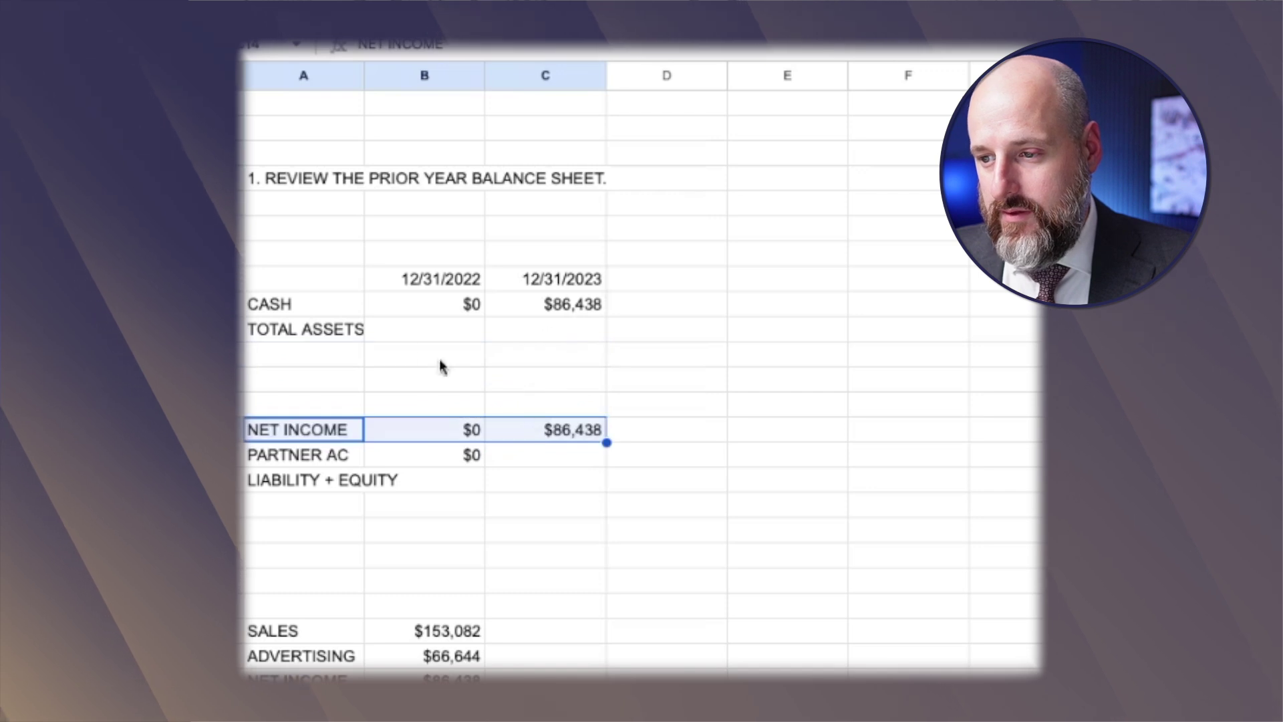
- Make the TOTAL ASSETS row bold across the label and both year columns
left_click(296, 330)
key("shift+Right")
key("shift+Right")
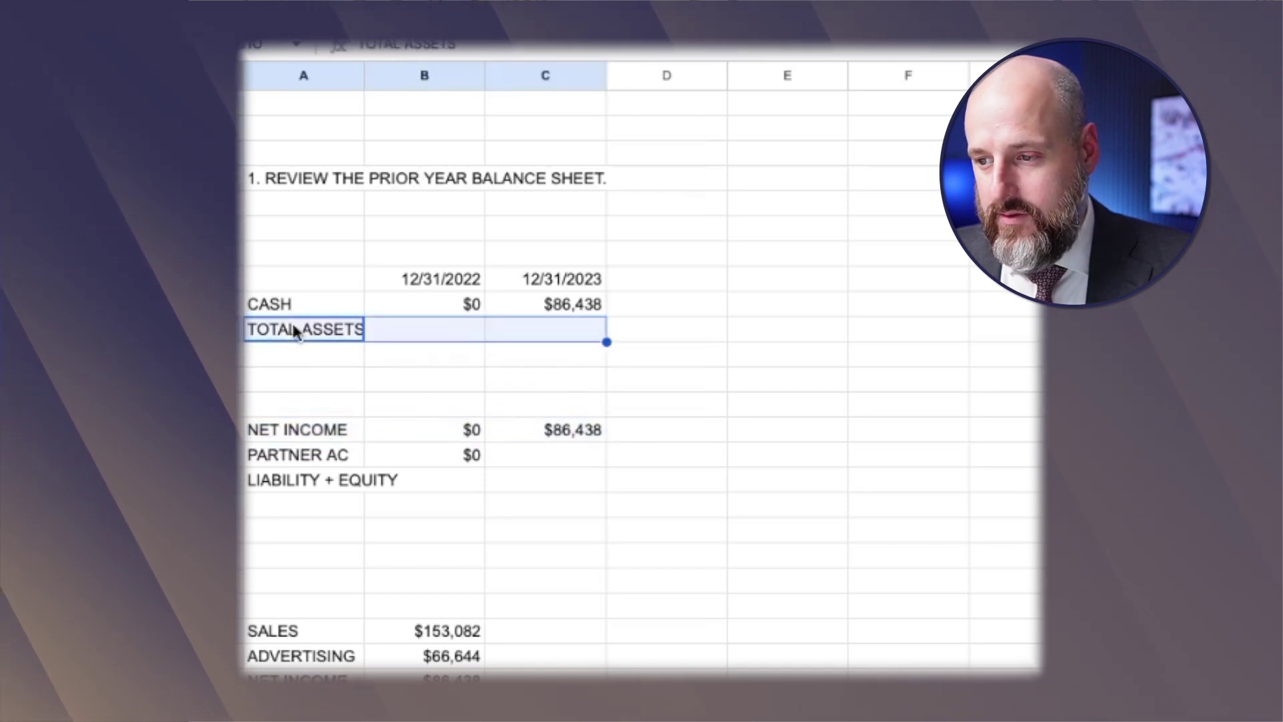
key("ctrl+b")
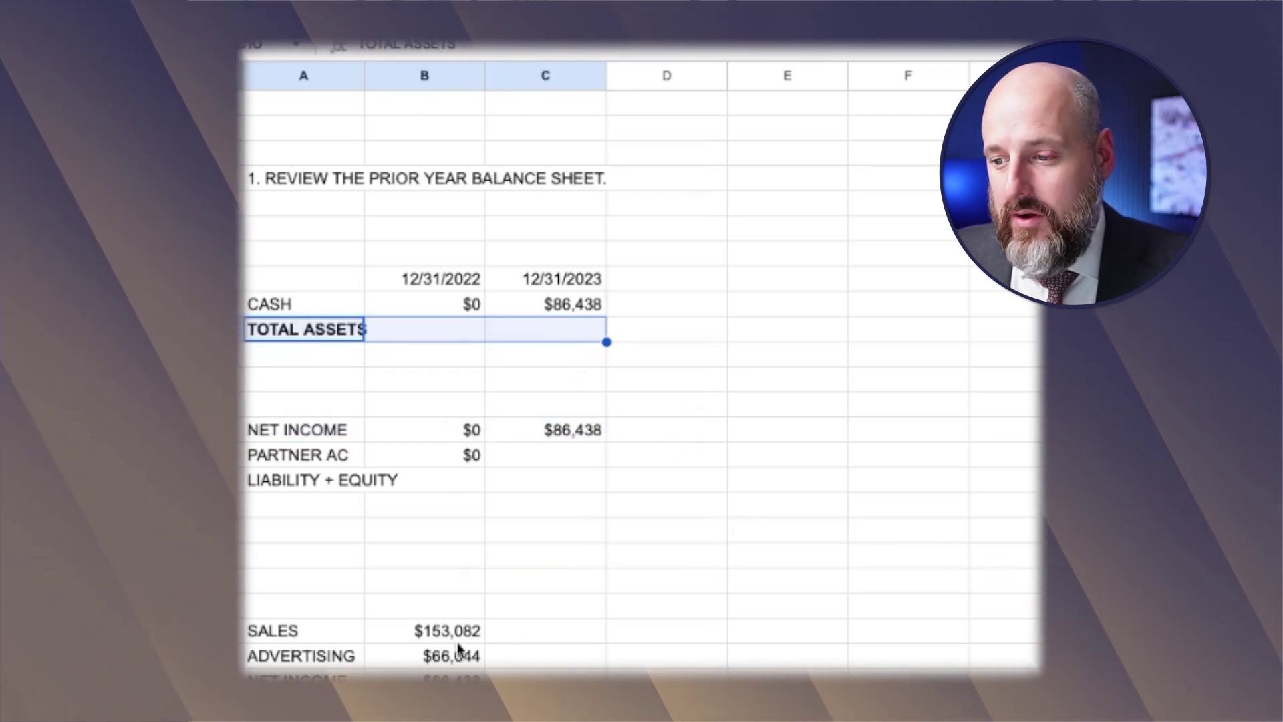
- Add a DISTRIBUTION line below the NET INCOME calculation with an amount of 50,000
left_click(441, 679)
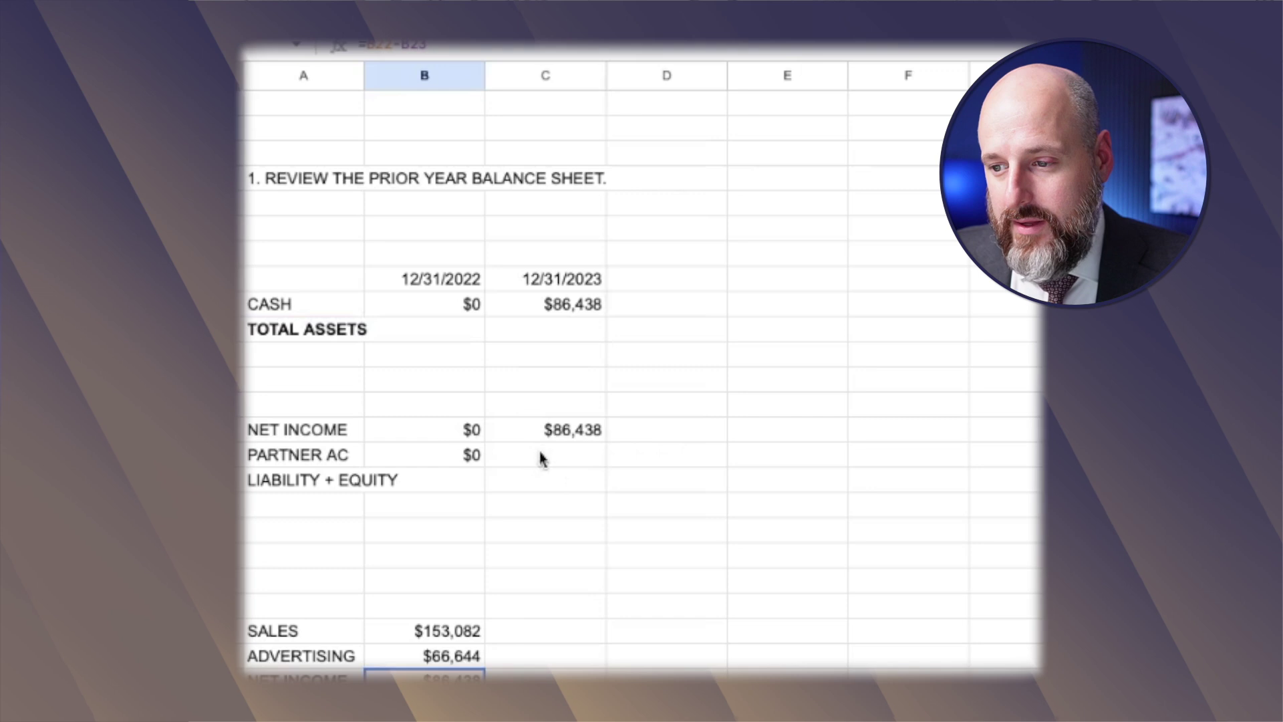
scroll(323, 405, "down", 2)
left_click(328, 407)
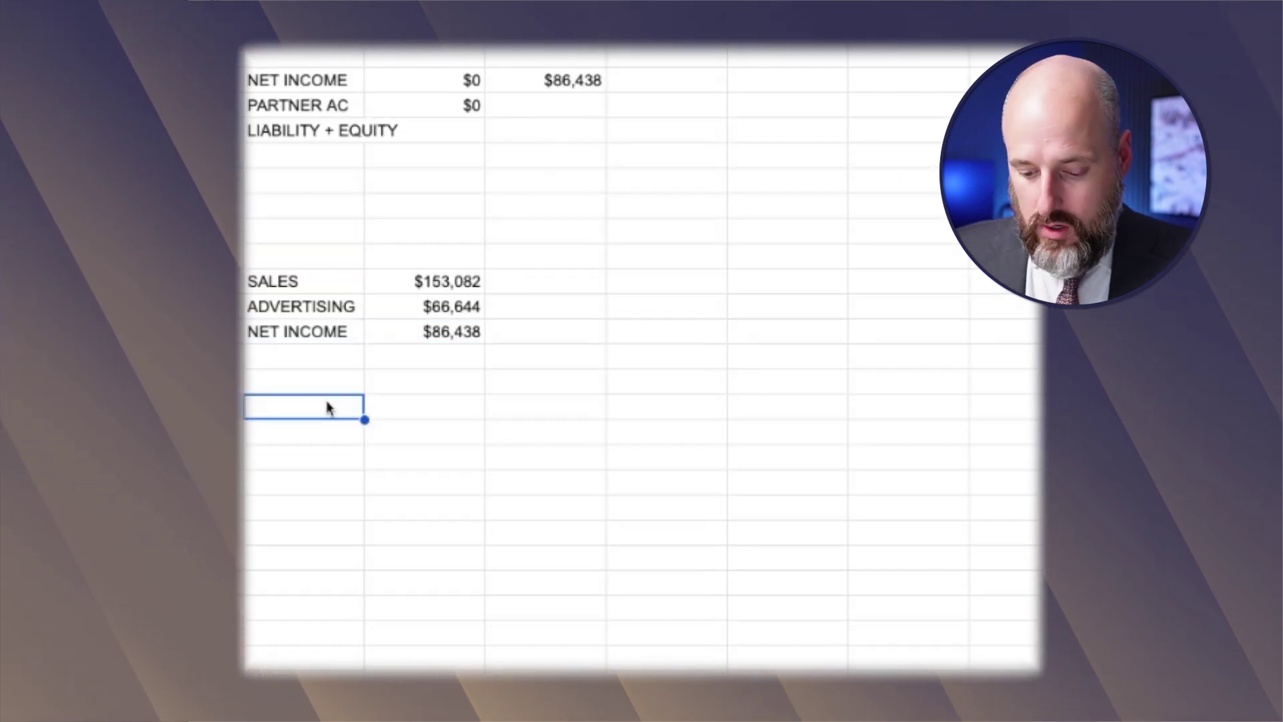
type("DISTRIBUTION")
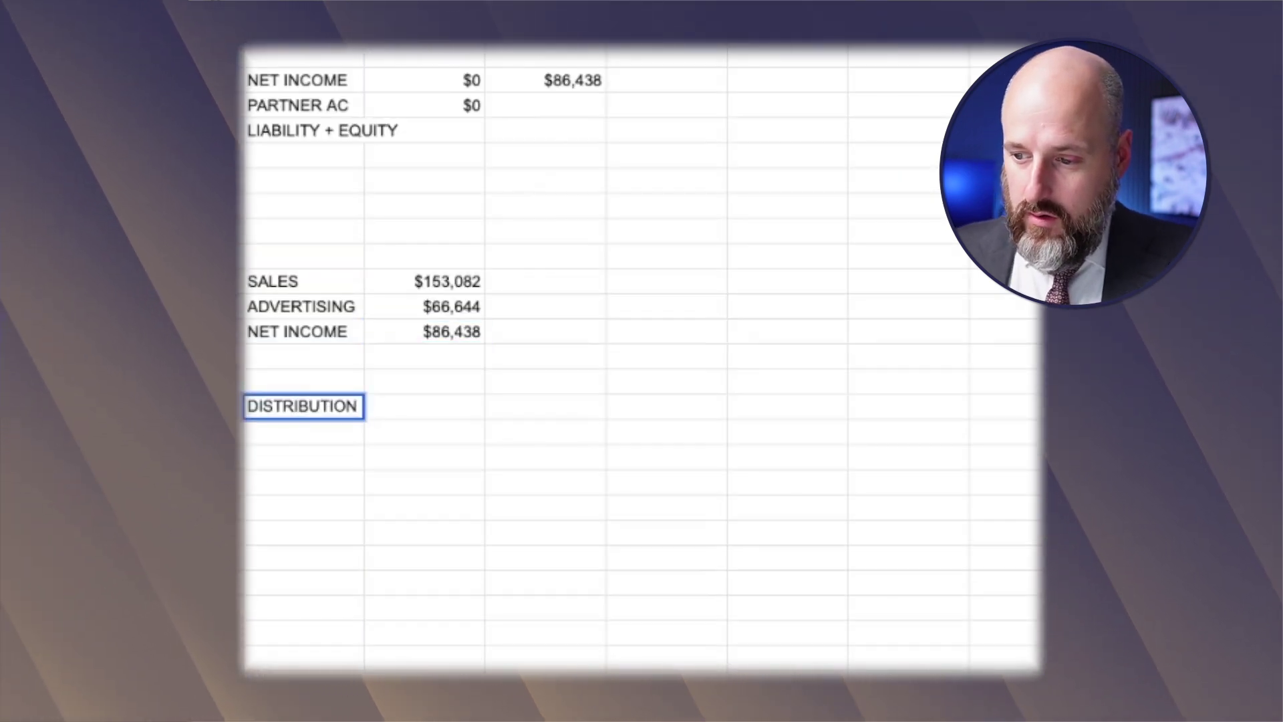
key("Tab")
type("50,000")
key("Return")
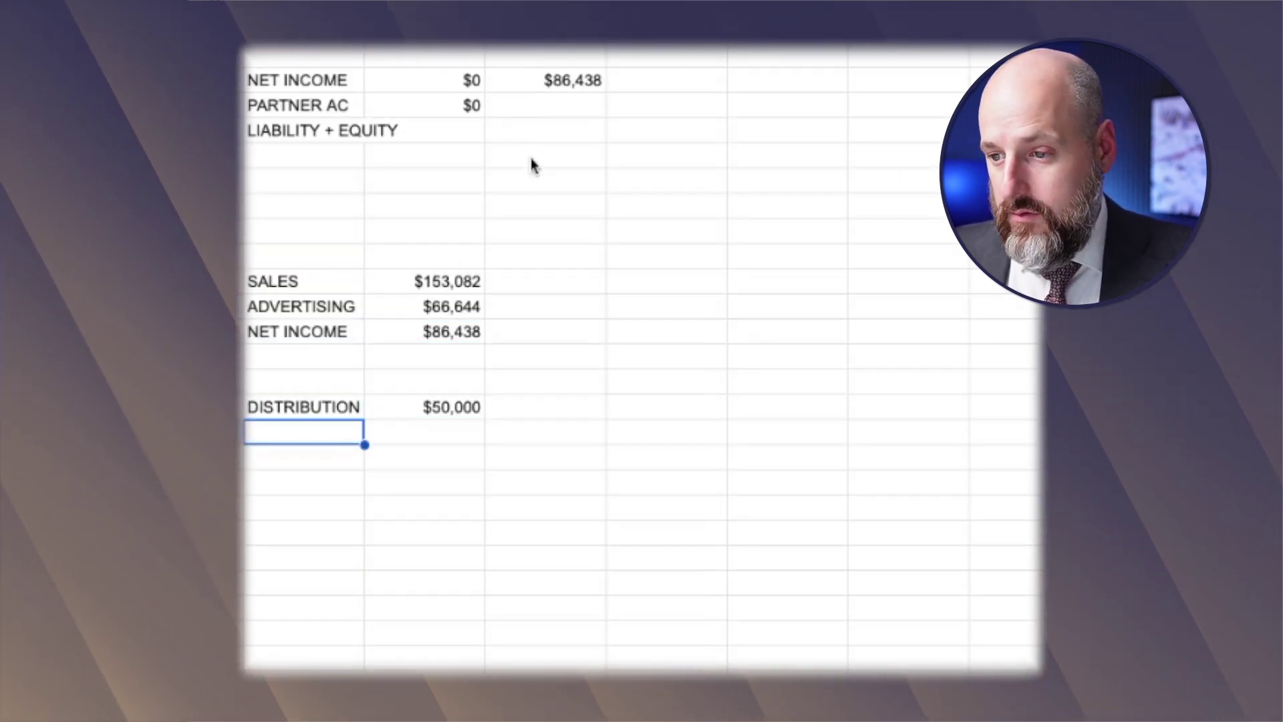
- Enter -50,000 as the PARTNER AC amount in the 12/31/2023 column
left_click(551, 113)
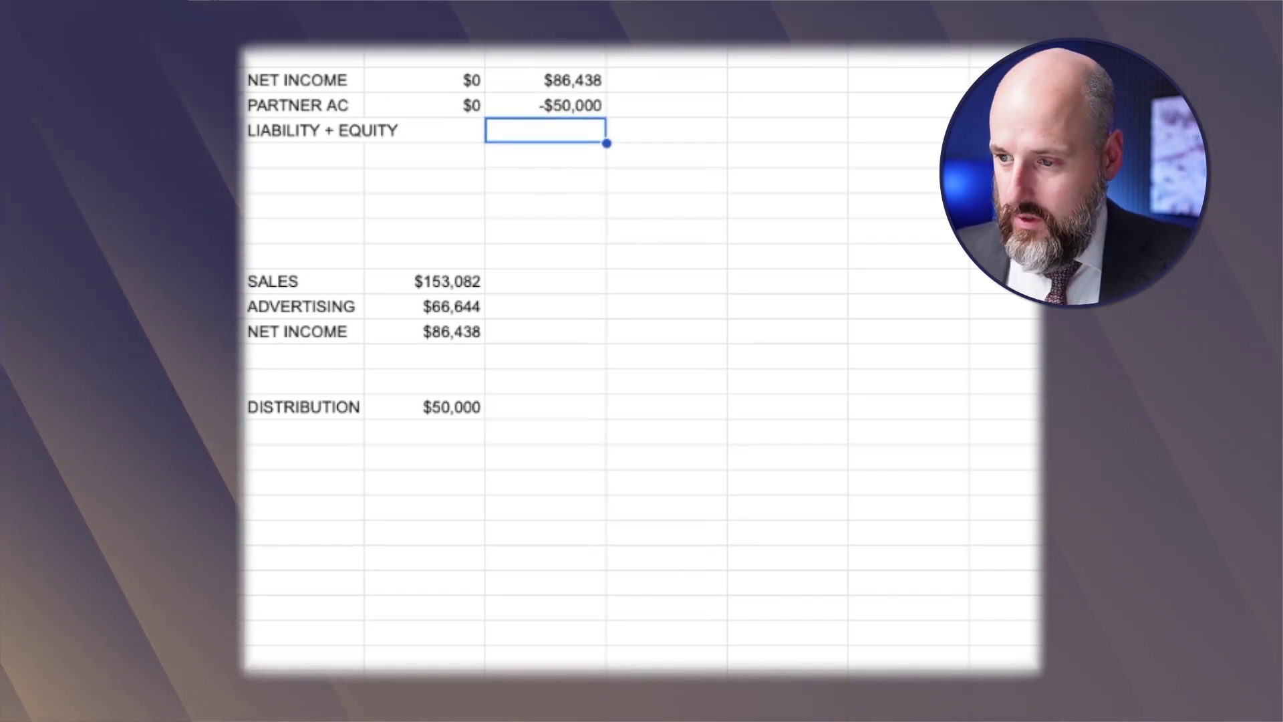
left_click_drag(568, 80, 568, 106)
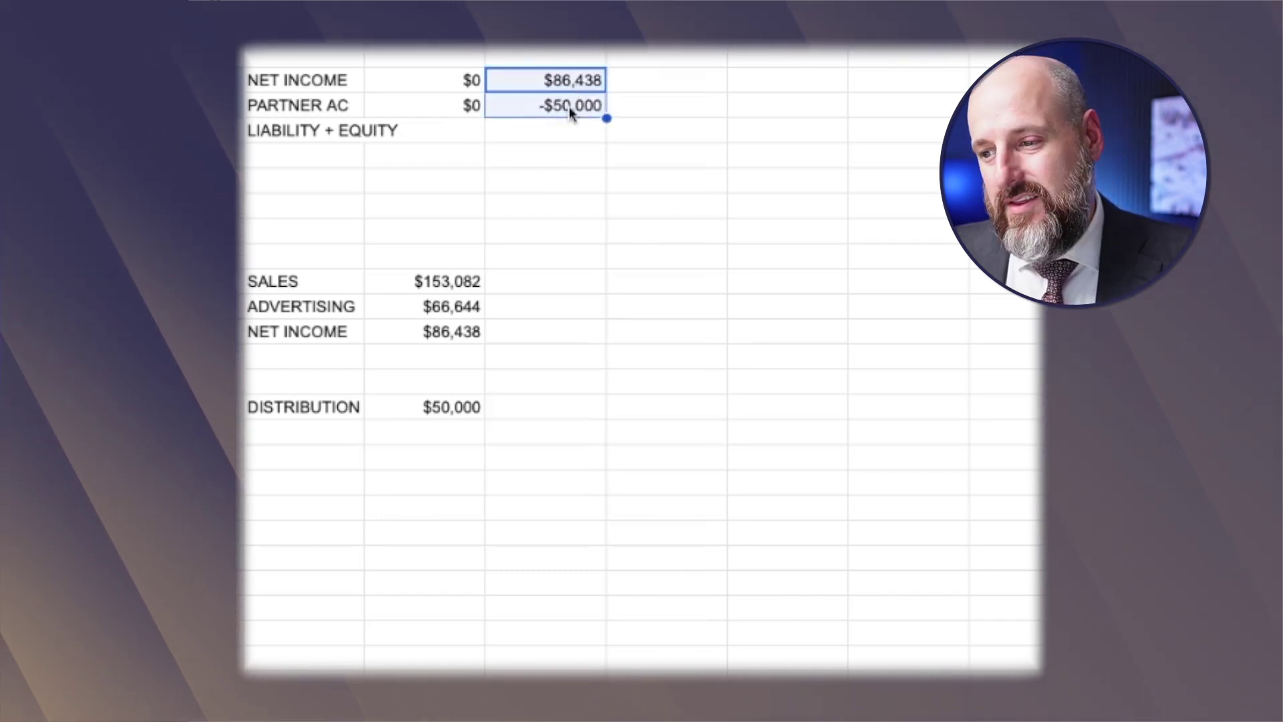
left_click(611, 164)
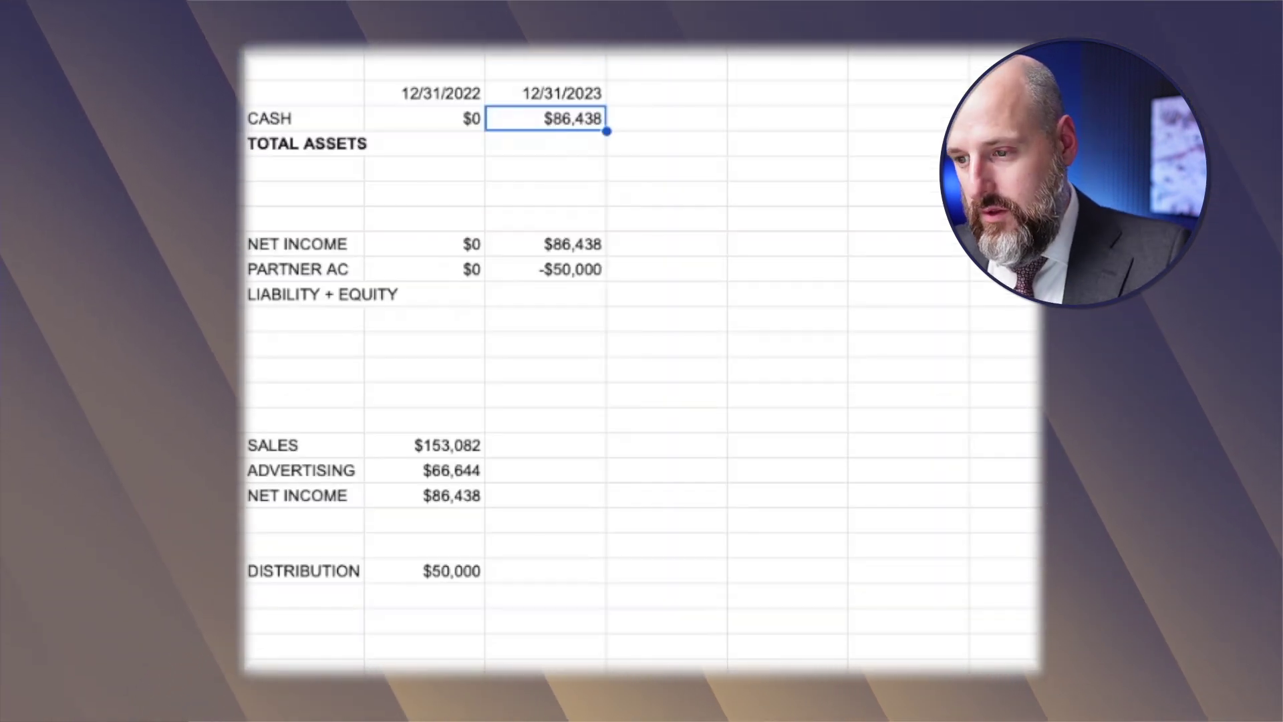
- Replace the 12/31/2023 CASH amount with net income minus the distribution, using =B24-B27
type("=")
left_click(447, 498)
type("-")
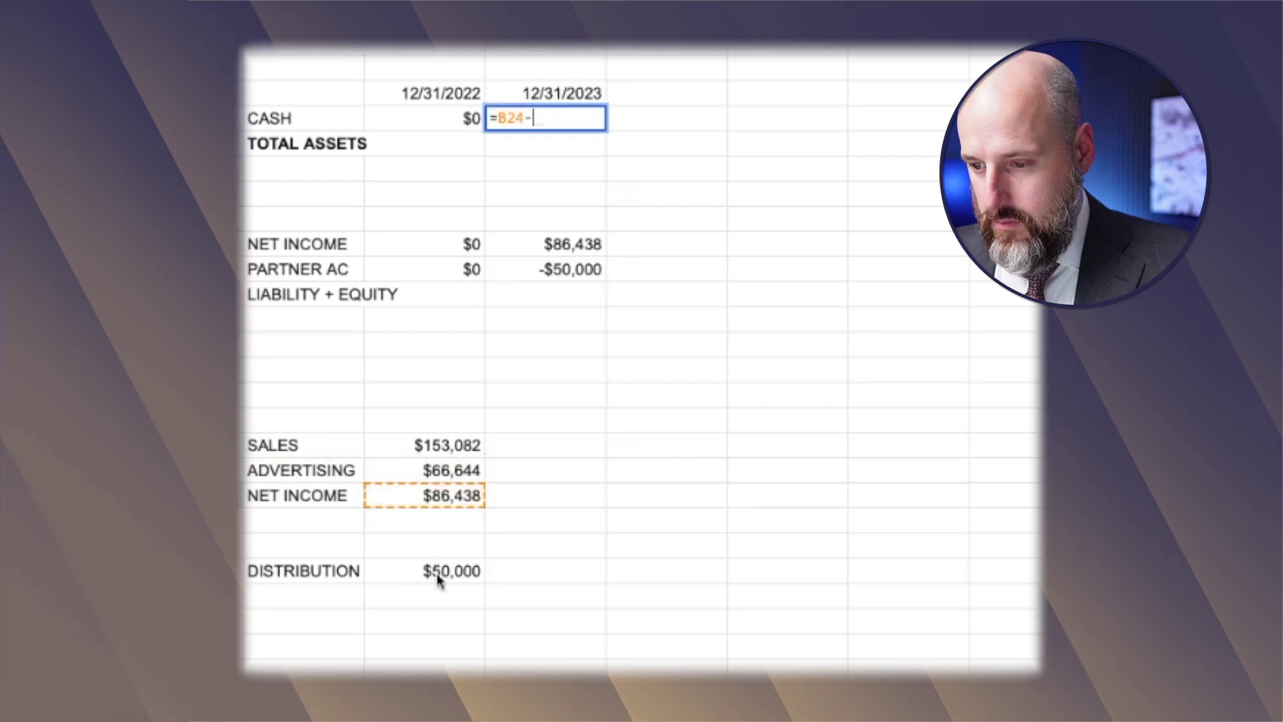
left_click(438, 576)
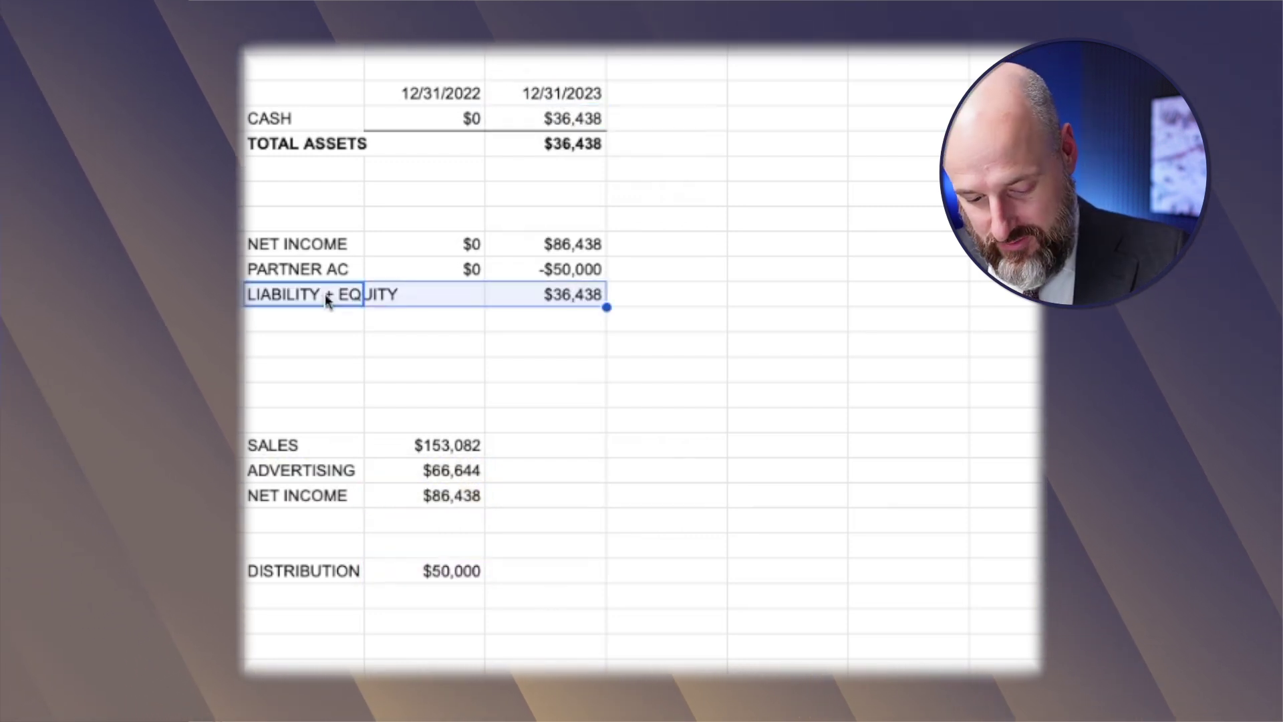
- Make the LIABILITY + EQUITY row bold and add a bottom border under the ADVERTISING amount
key("super+b")
left_click(548, 569)
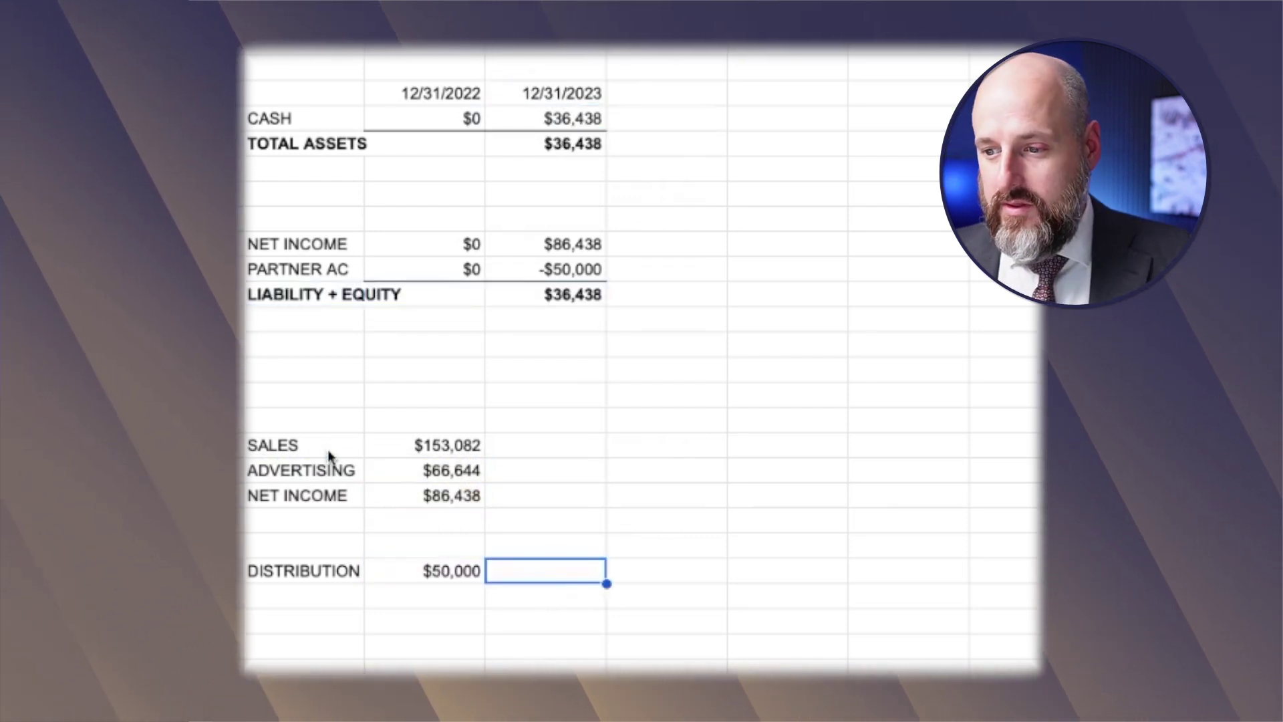
left_click_drag(328, 456, 342, 503)
left_click(424, 502)
left_click(424, 476)
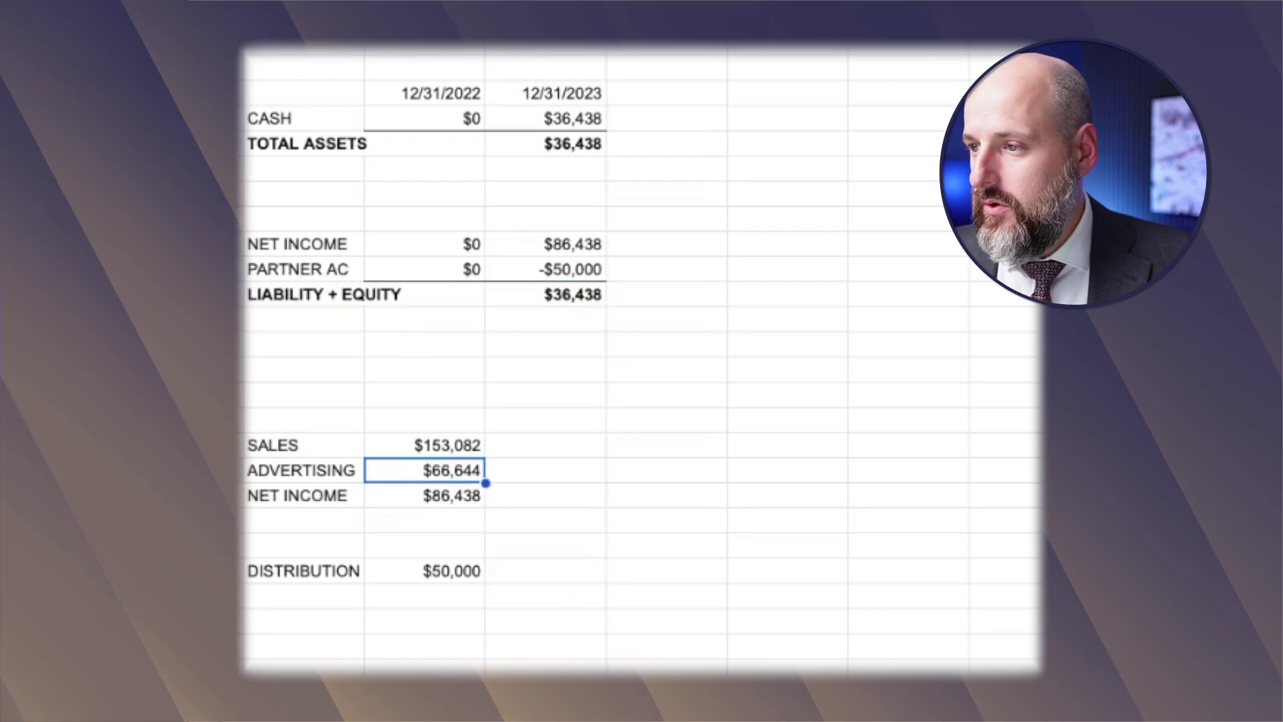
key("alt+shift+3")
left_click(667, 620)
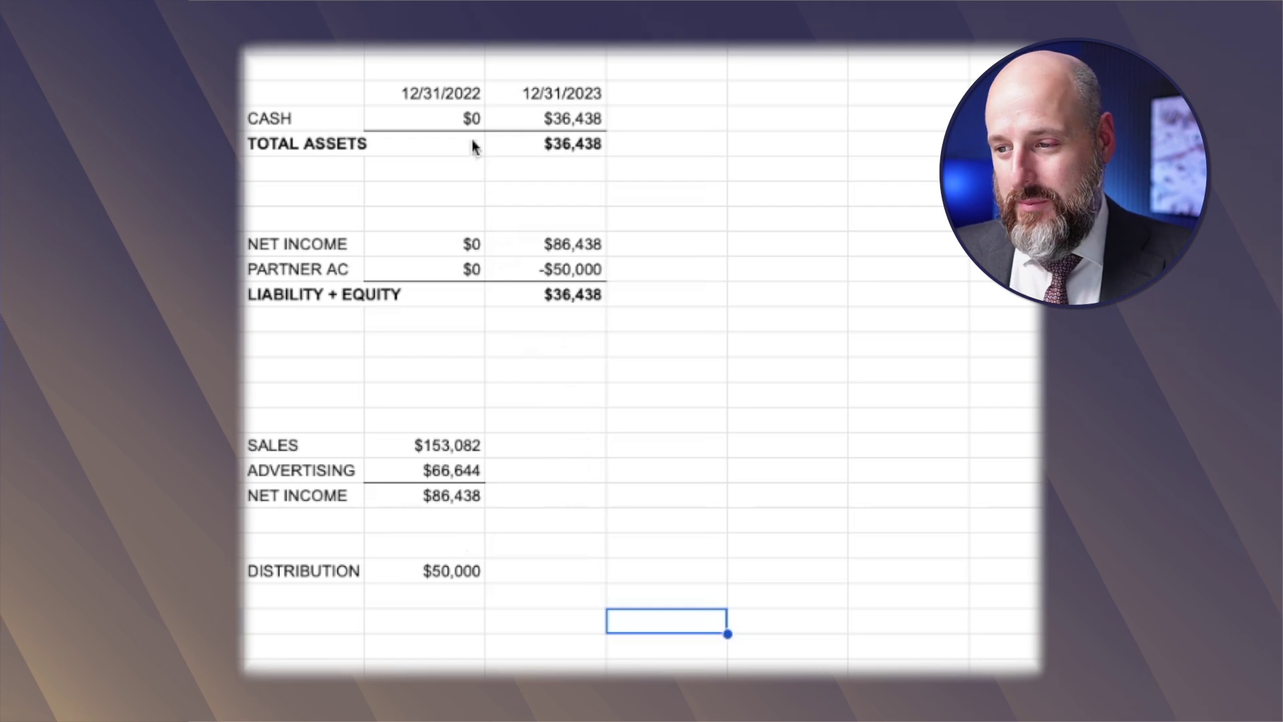
- Review the 12/31/2022 amounts, the categorized transaction list and the finished balance sheet
left_click(457, 124)
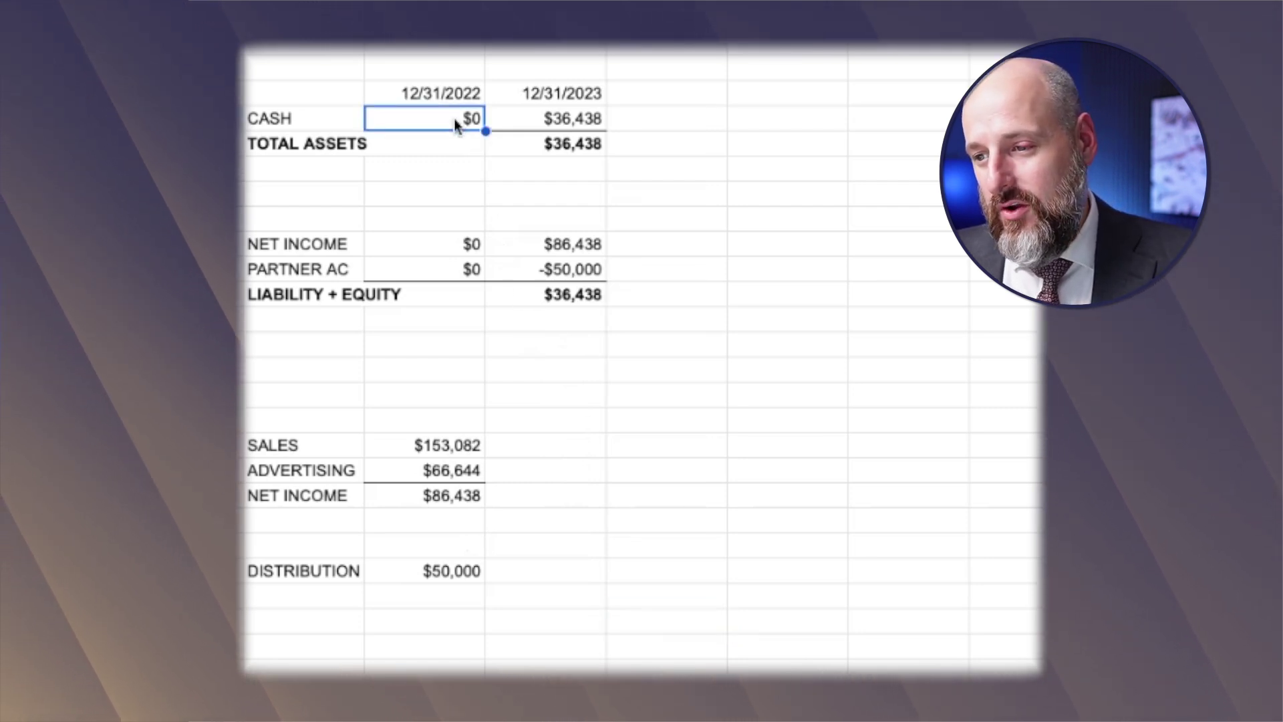
left_click_drag(434, 248, 435, 263)
left_click(433, 294)
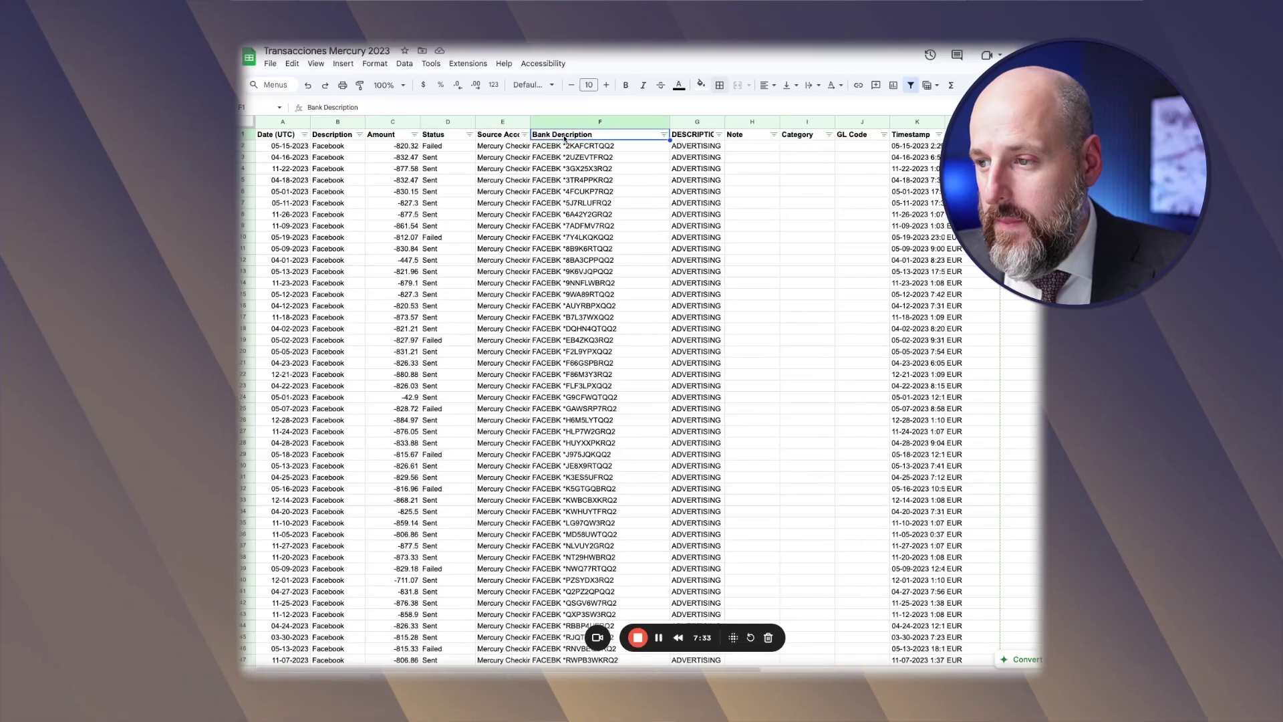
left_click(708, 147)
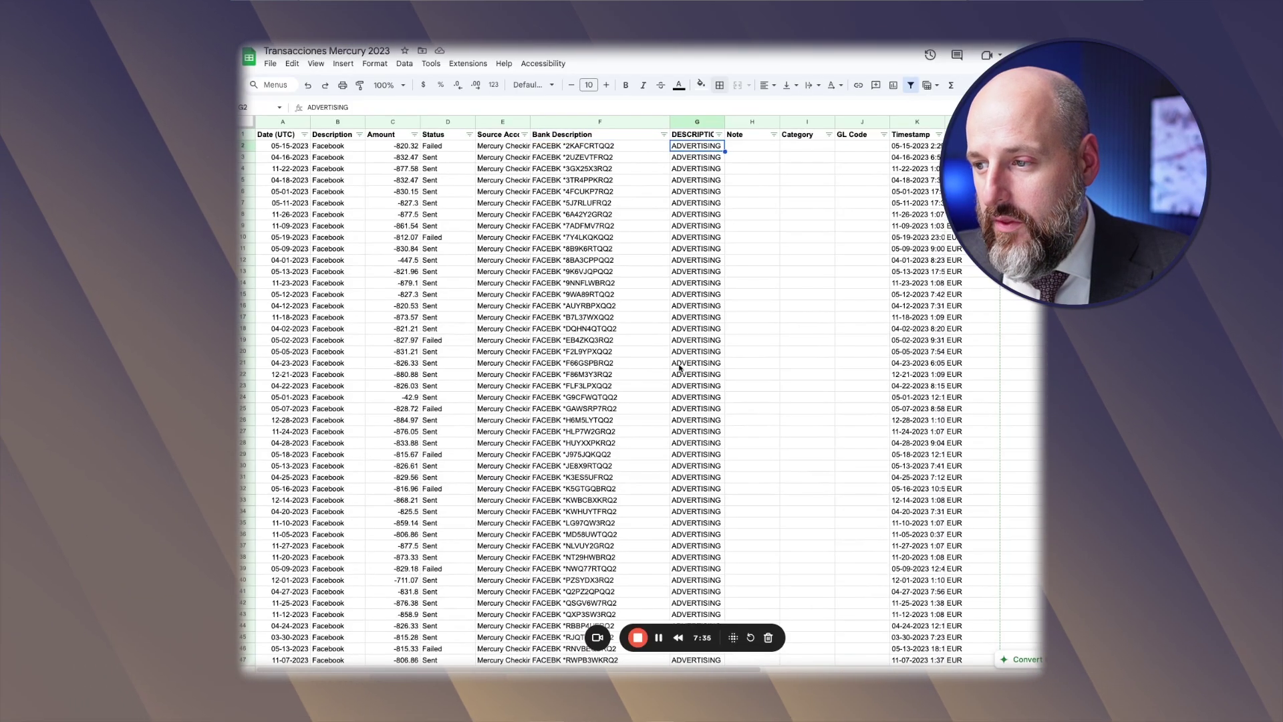
scroll(678, 369, "down", 10)
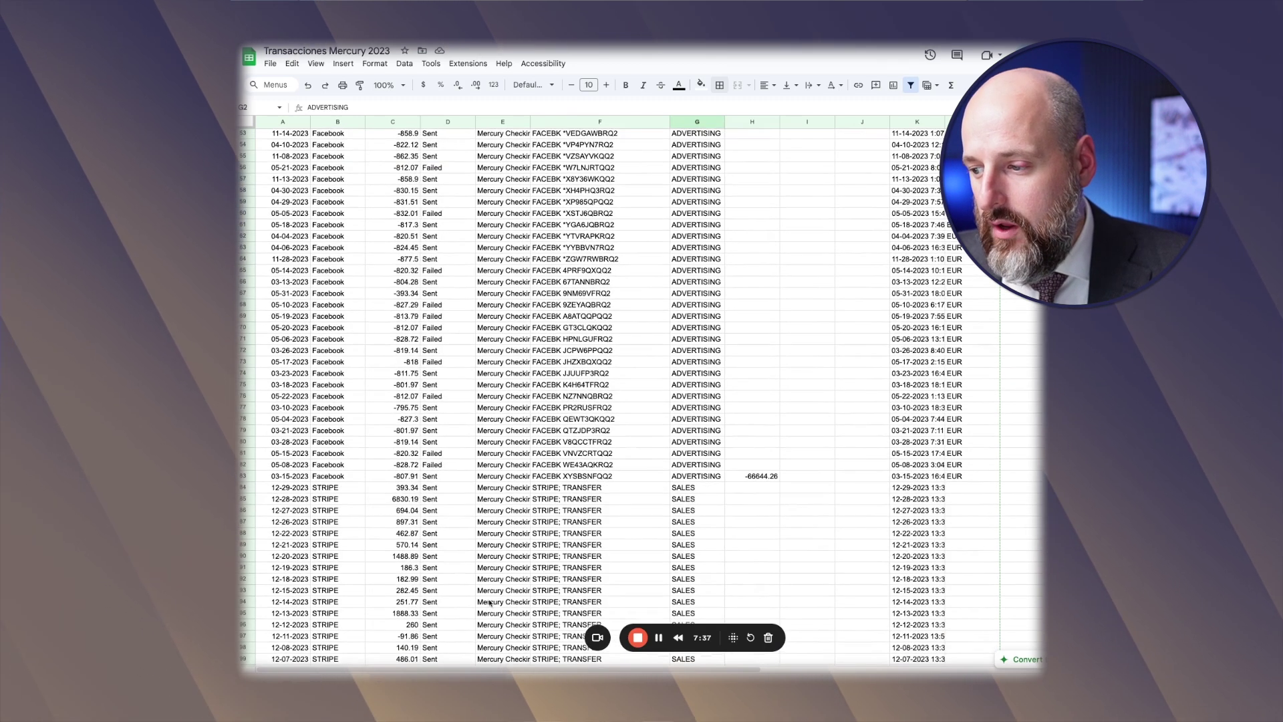
left_click(428, 682)
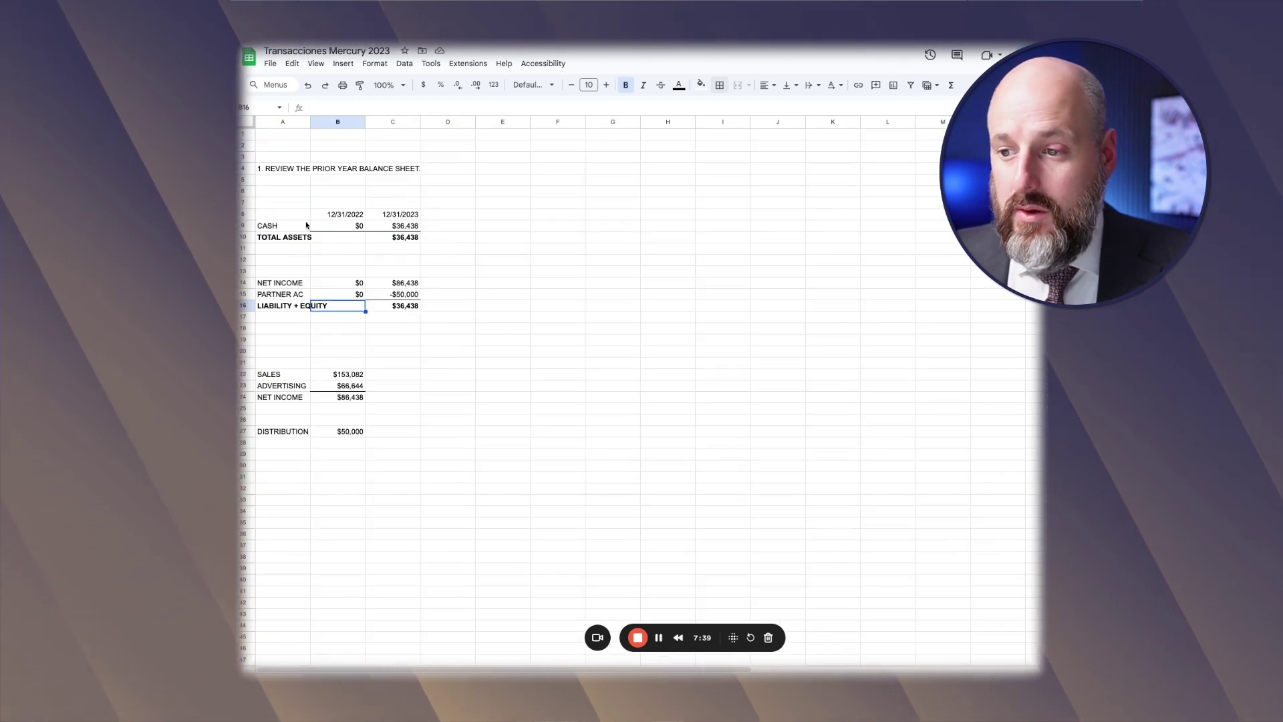
left_click_drag(298, 232, 462, 320)
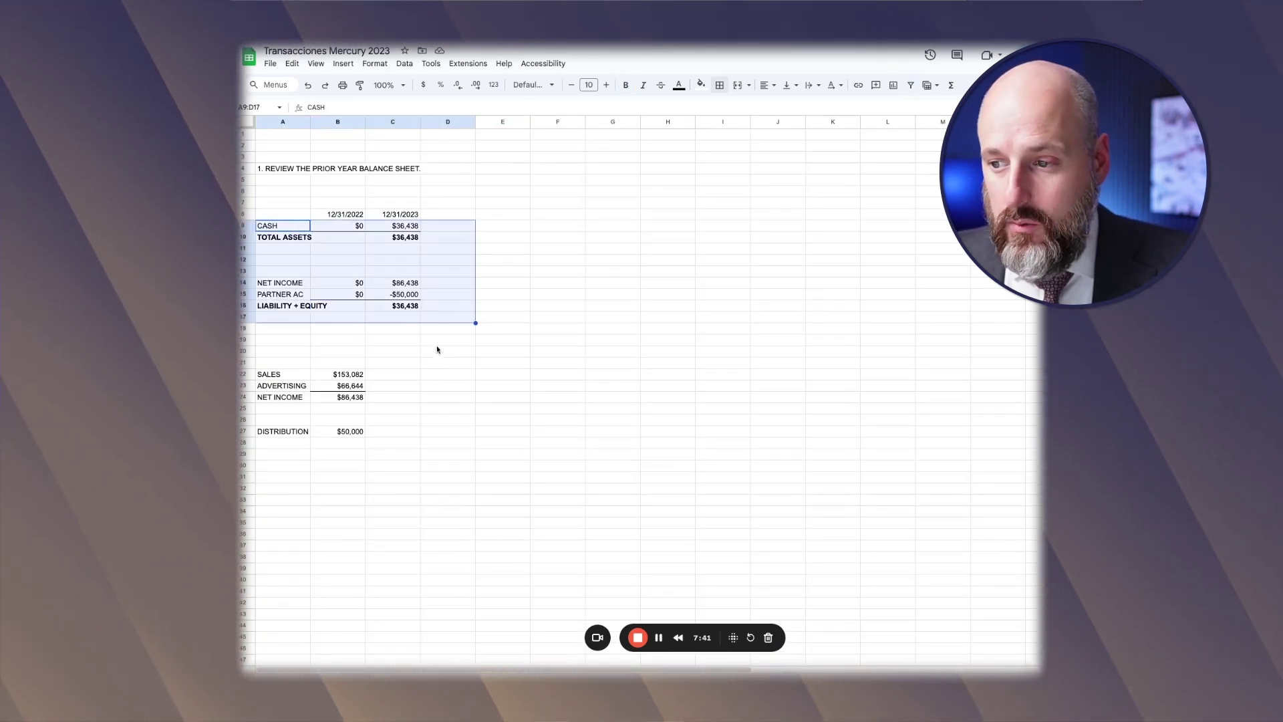
left_click(448, 397)
key("ctrl+shift+Page_Up")
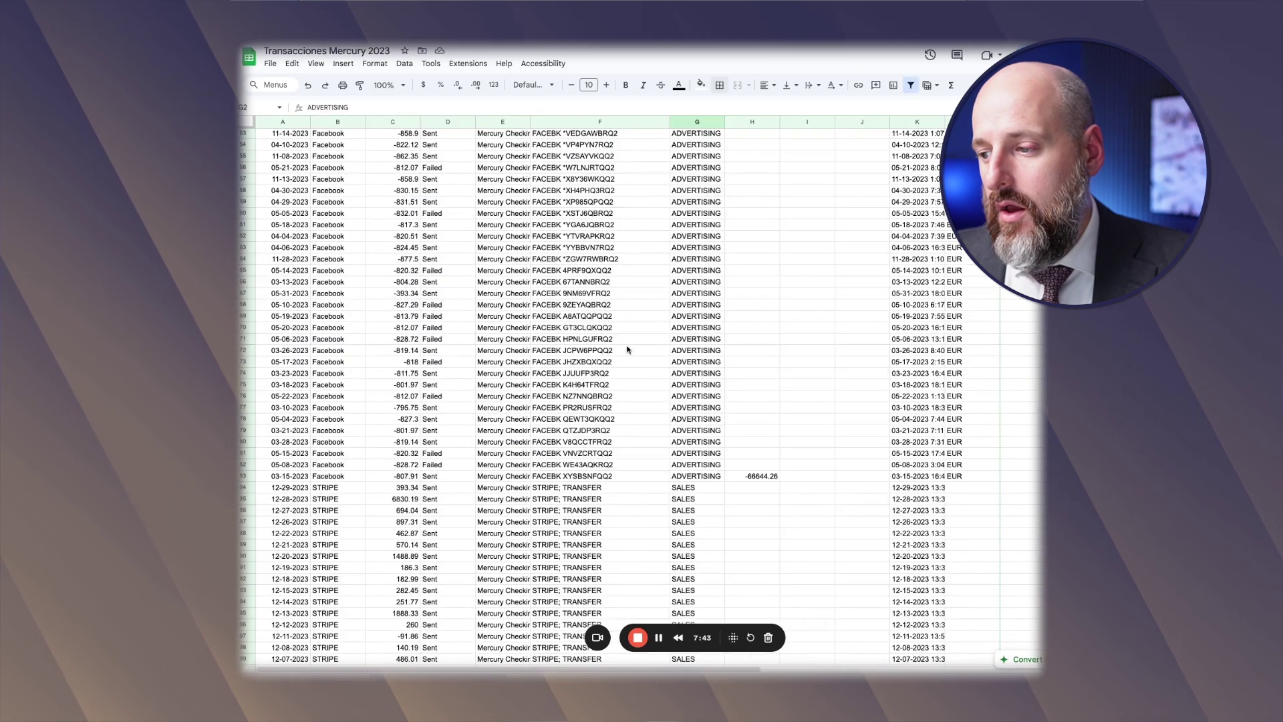
- Switch to the CSV BOA_ spreadsheet, look through its Classification column and clear the total beneath the Amount column
key("ctrl+Tab")
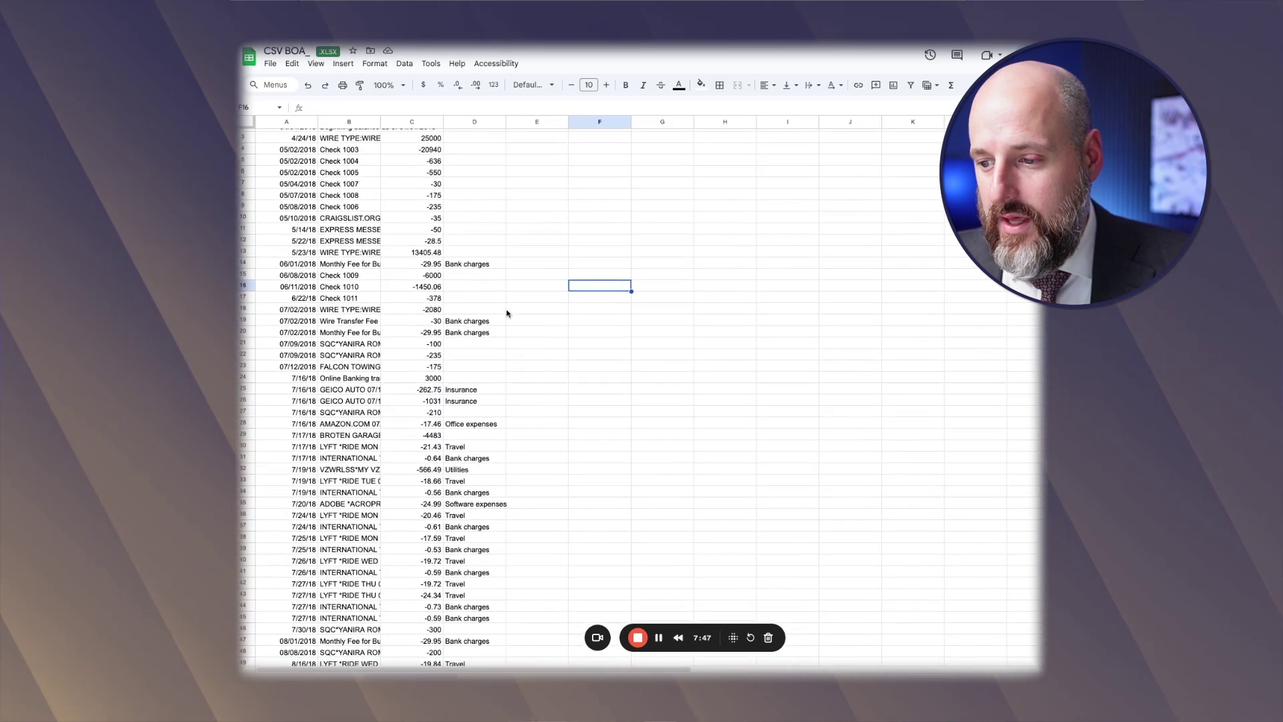
scroll(506, 280, "up", 2)
left_click_drag(490, 307, 474, 465)
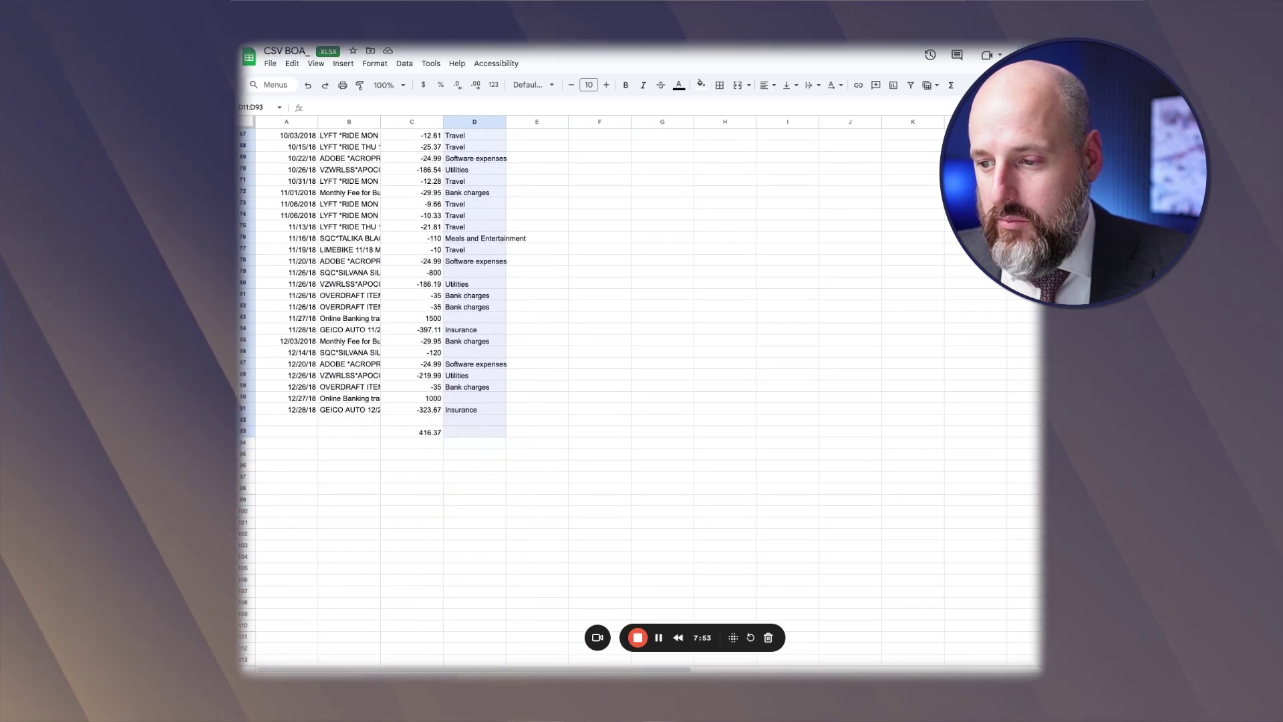
left_click(435, 435)
- Add a filter to the header row and sort the transactions by Description from A to Z
scroll(428, 431, "up", 15)
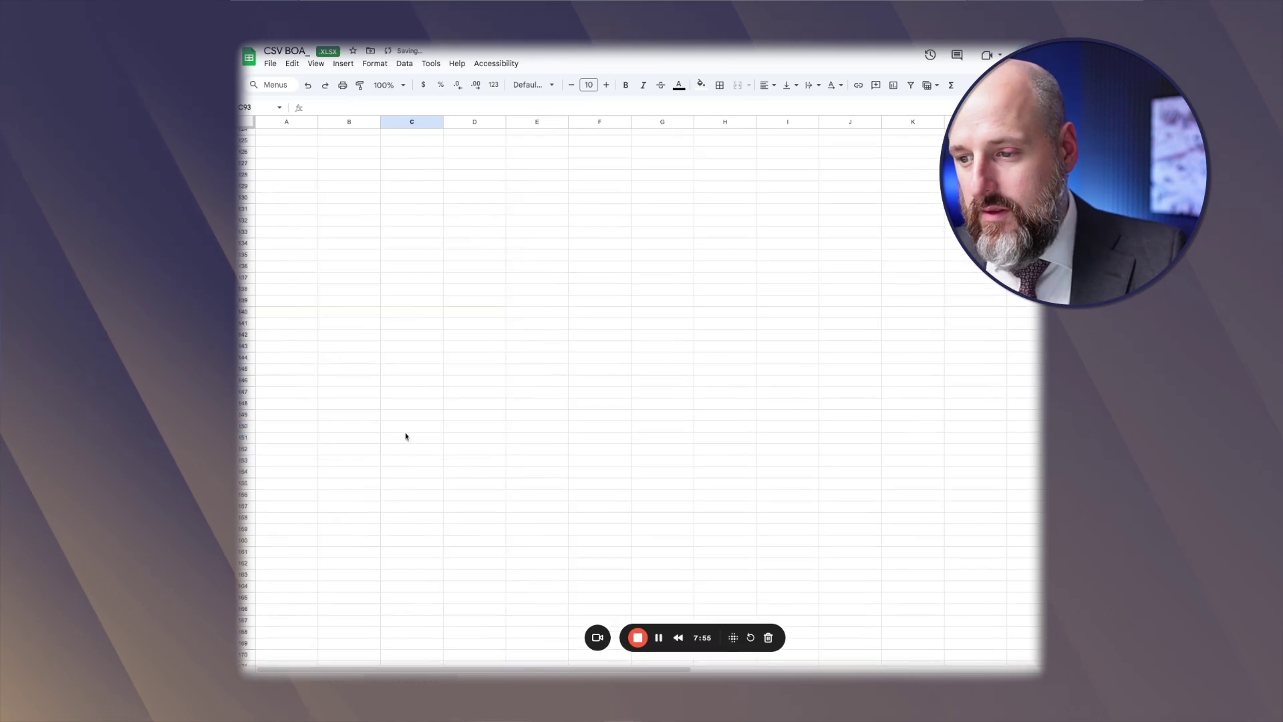
left_click(246, 135)
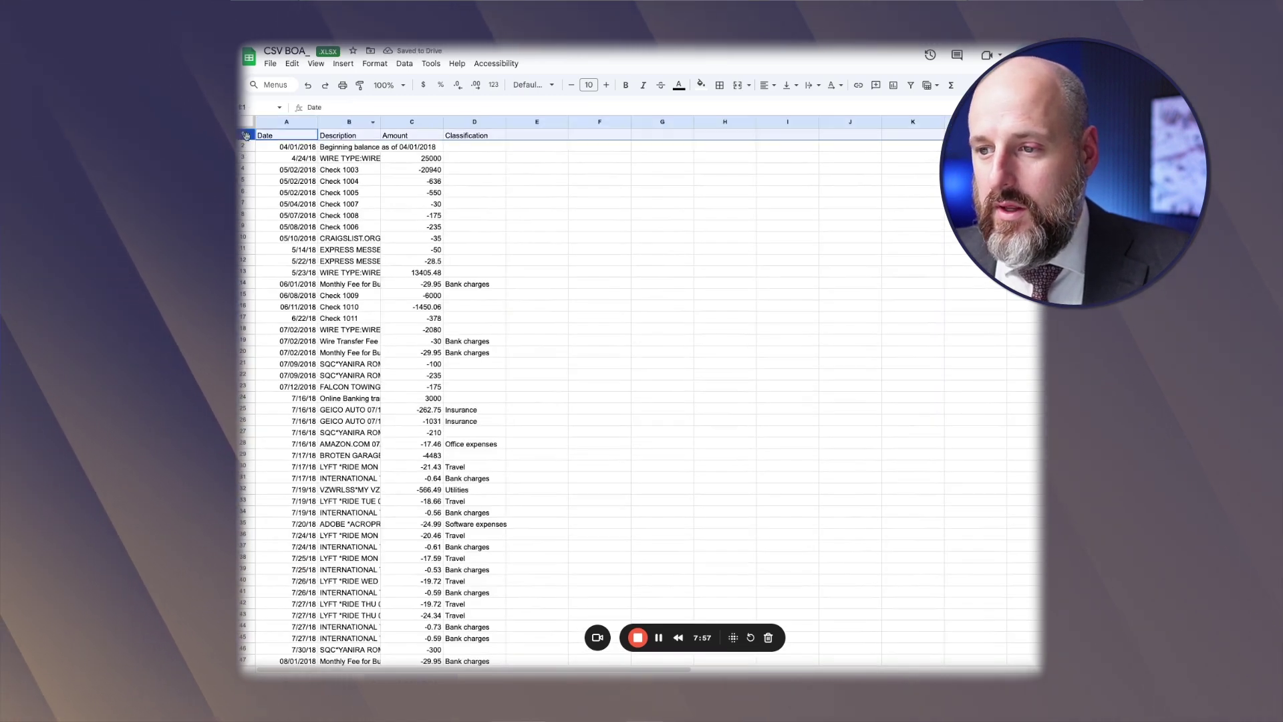
left_click(910, 85)
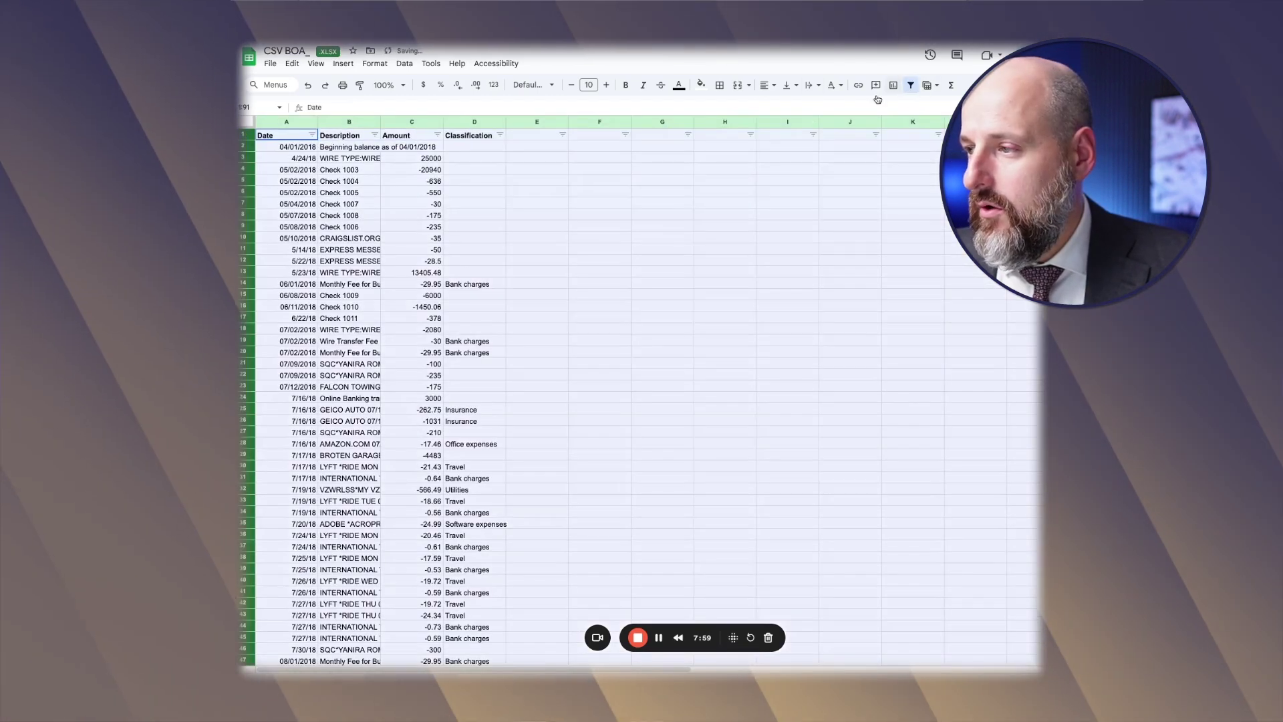
left_click(436, 251)
left_click(374, 135)
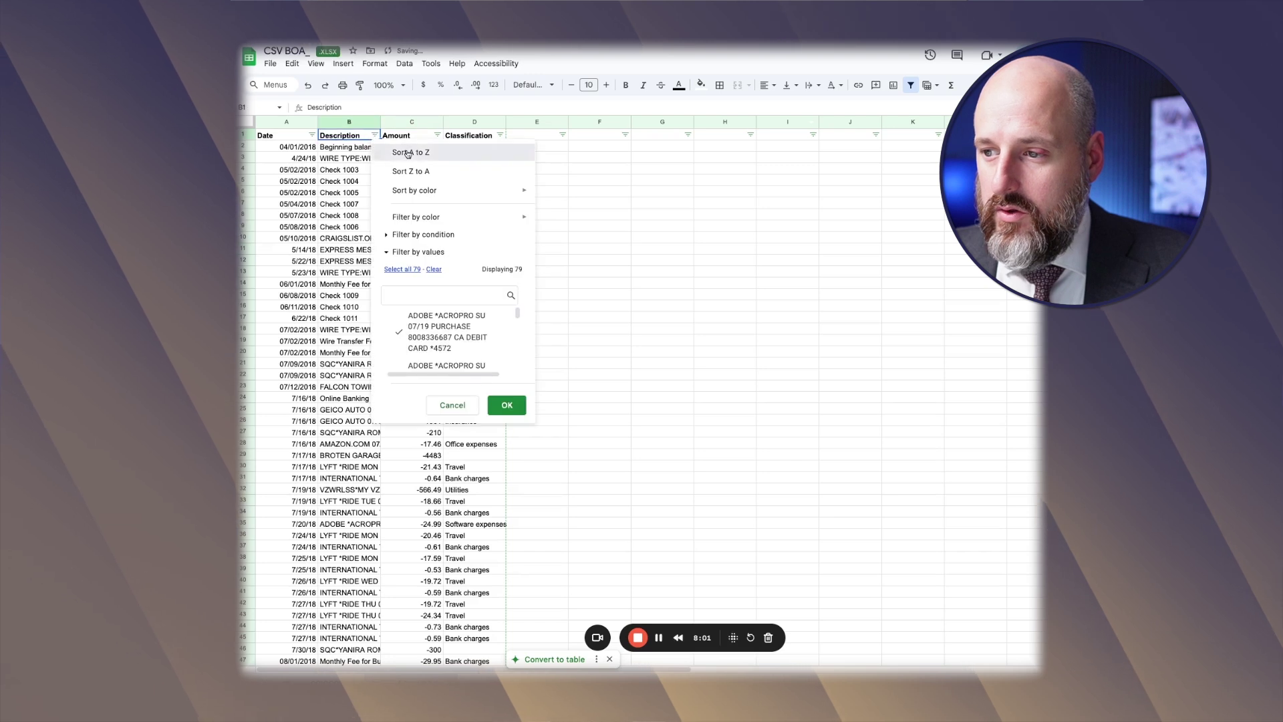
left_click(391, 152)
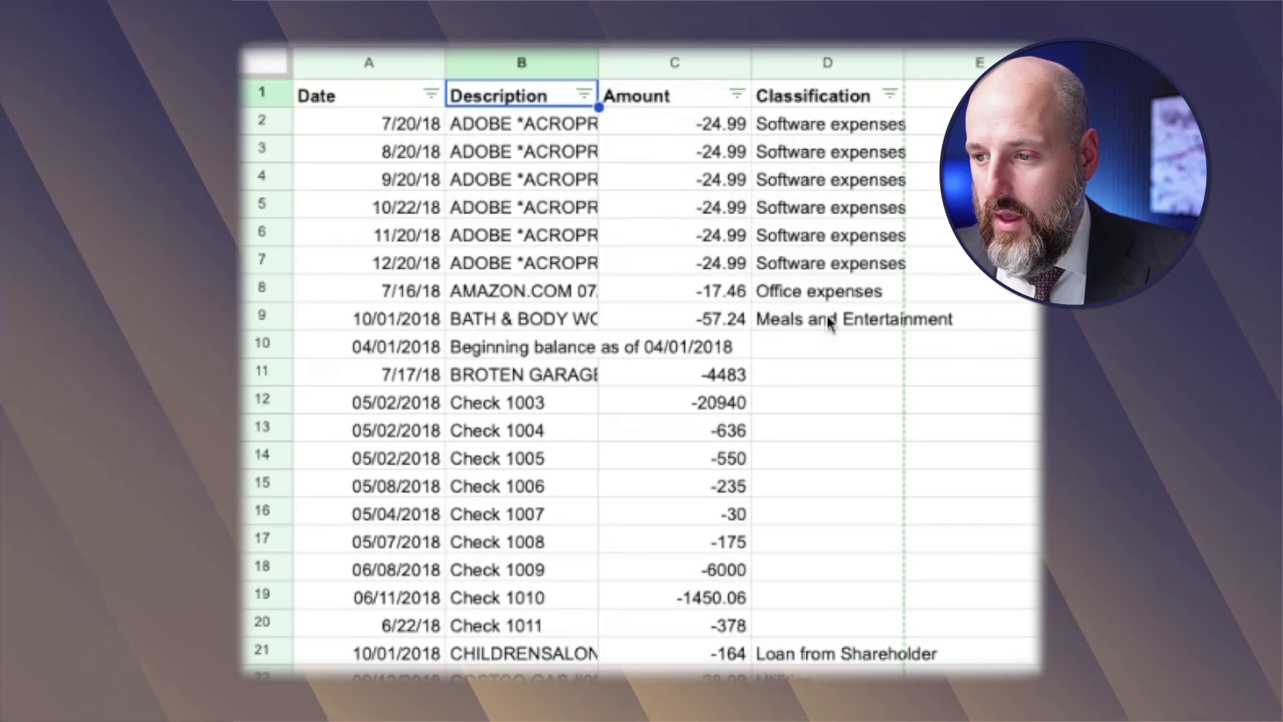
- Change the classification of the BATH & BODY transaction to Distributions
left_click(825, 325)
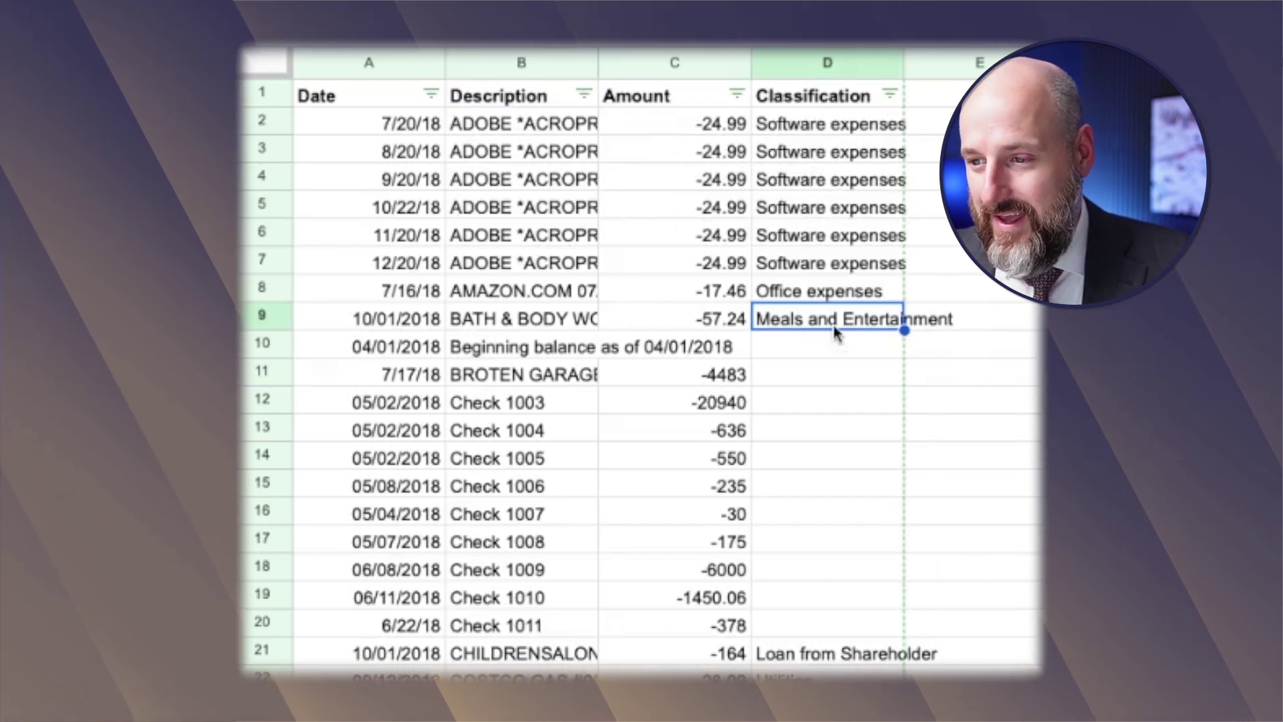
type("dis")
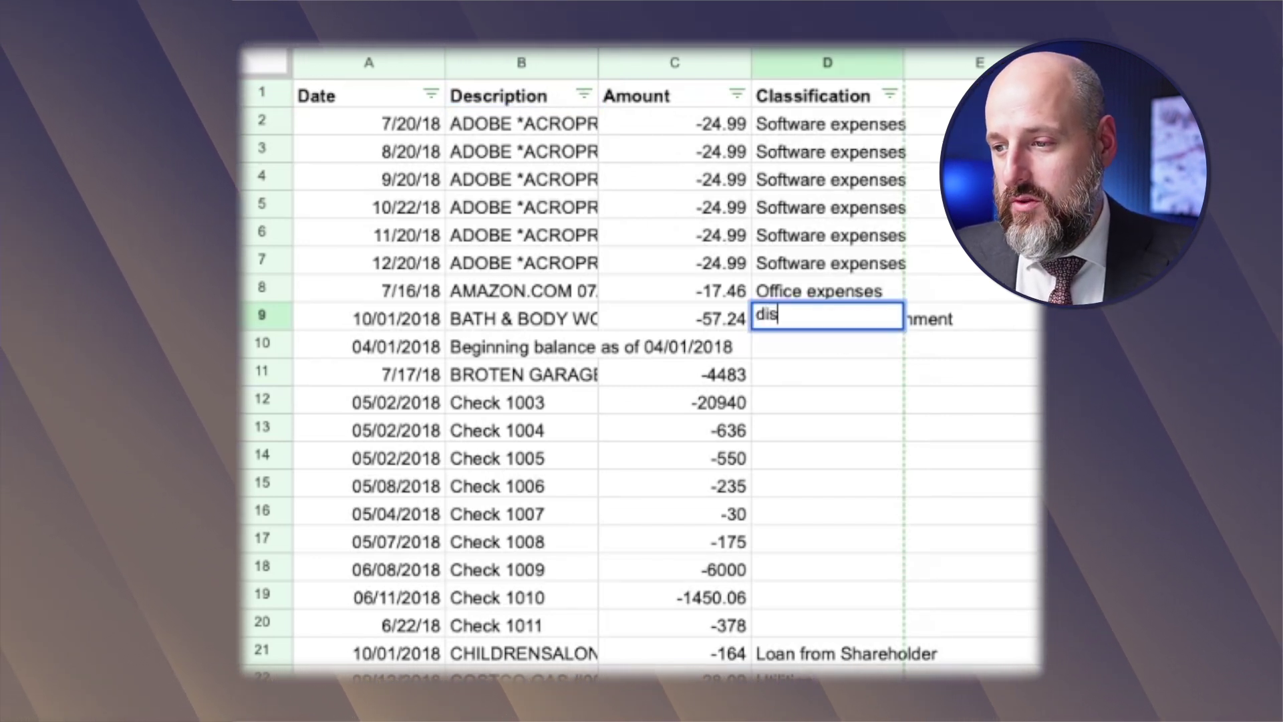
key("BackSpace")
key("BackSpace")
key("BackSpace")
type("Distr")
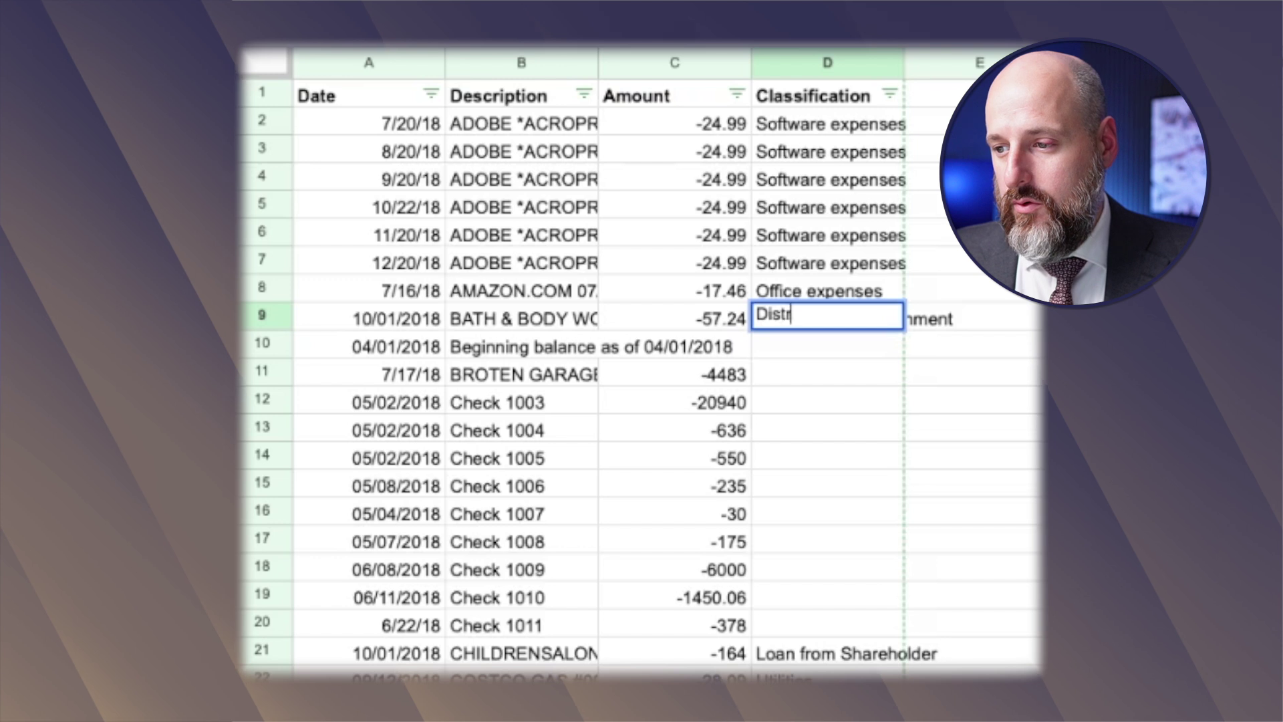
type("ibutions")
key("Return")
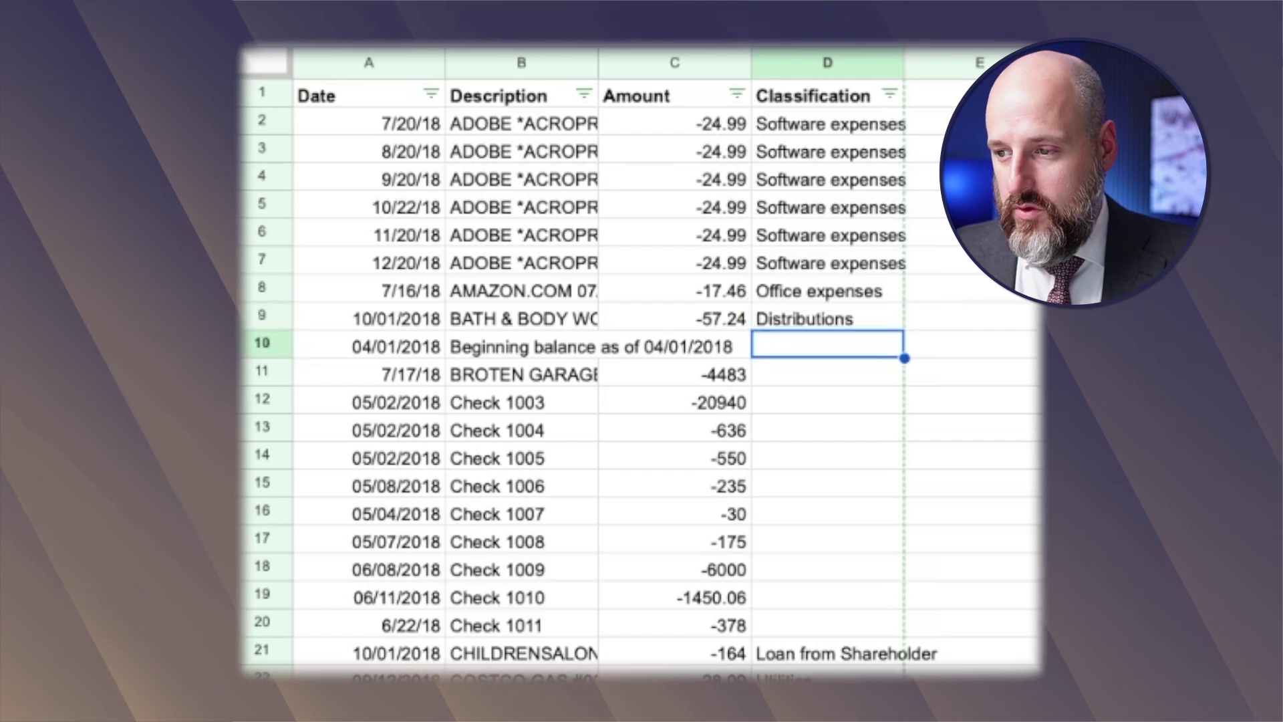
- Classify the Check 1003 through Check 1011 transactions as cost of goods sold
left_click(820, 380)
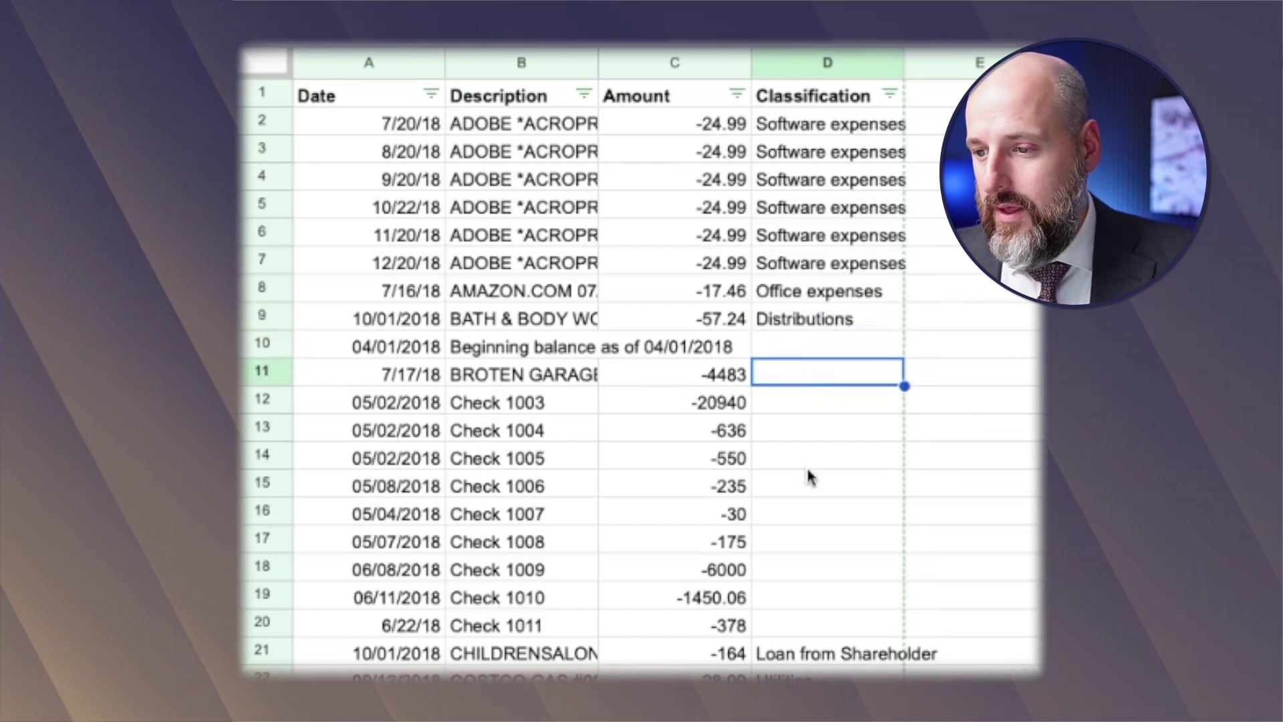
scroll(809, 476, "down", 3)
left_click_drag(732, 257, 722, 401)
left_click(793, 233)
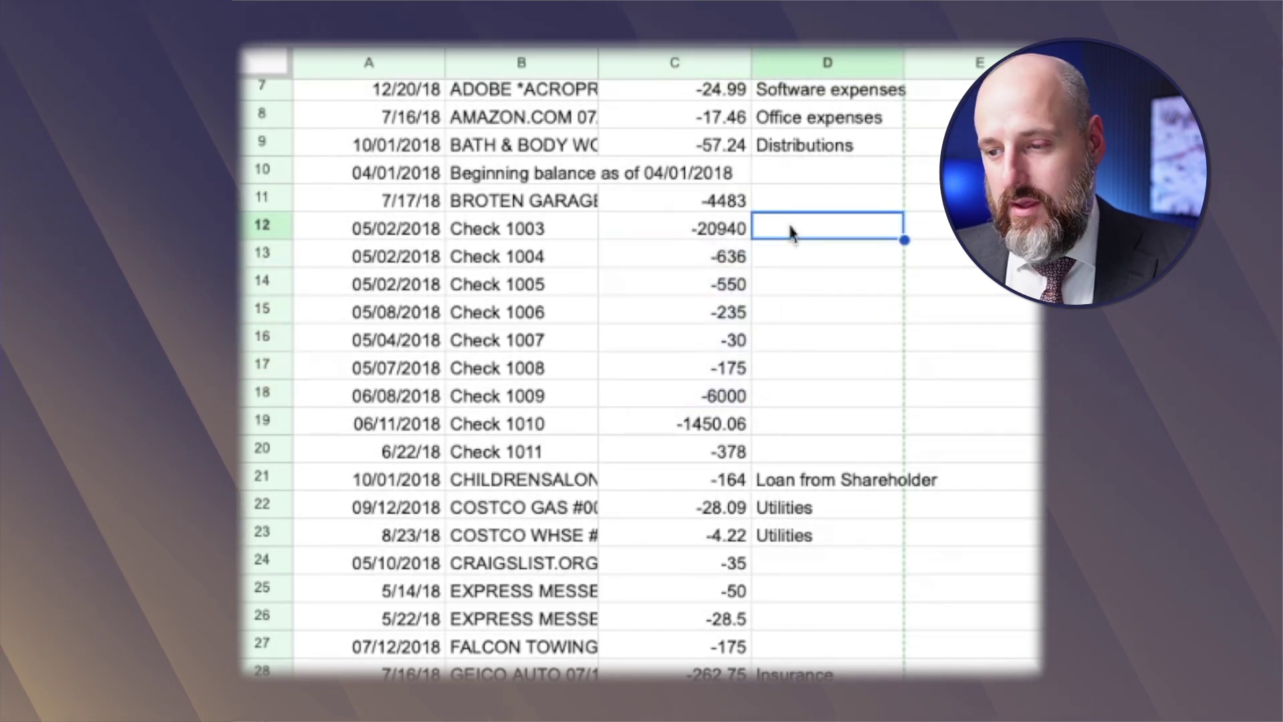
type("cost of goods so")
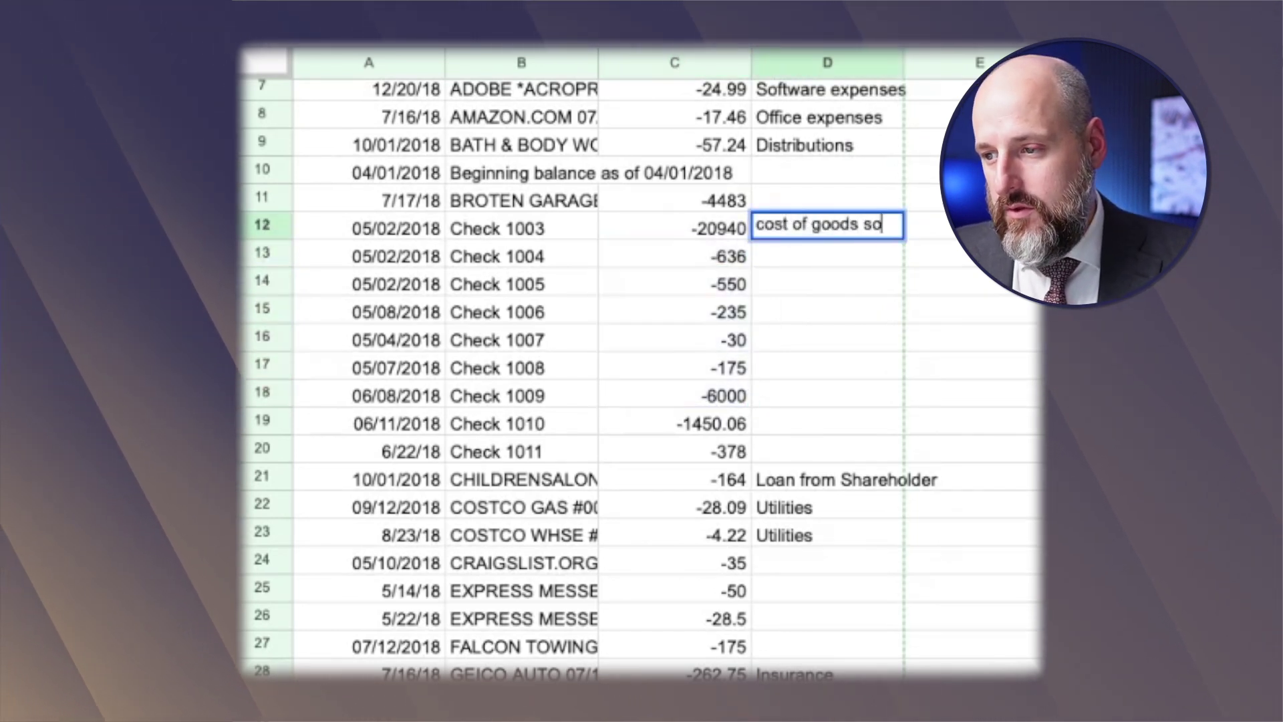
type("ld")
key("Return")
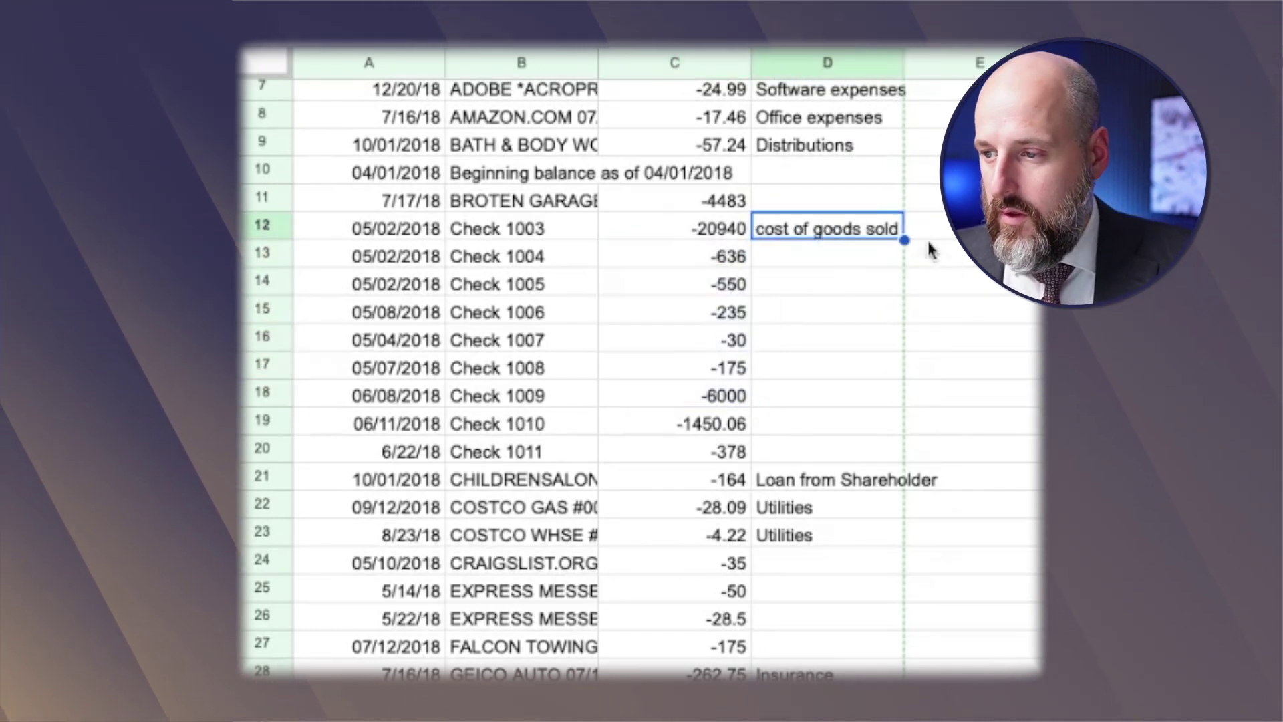
left_click_drag(903, 238, 905, 453)
left_click(955, 454)
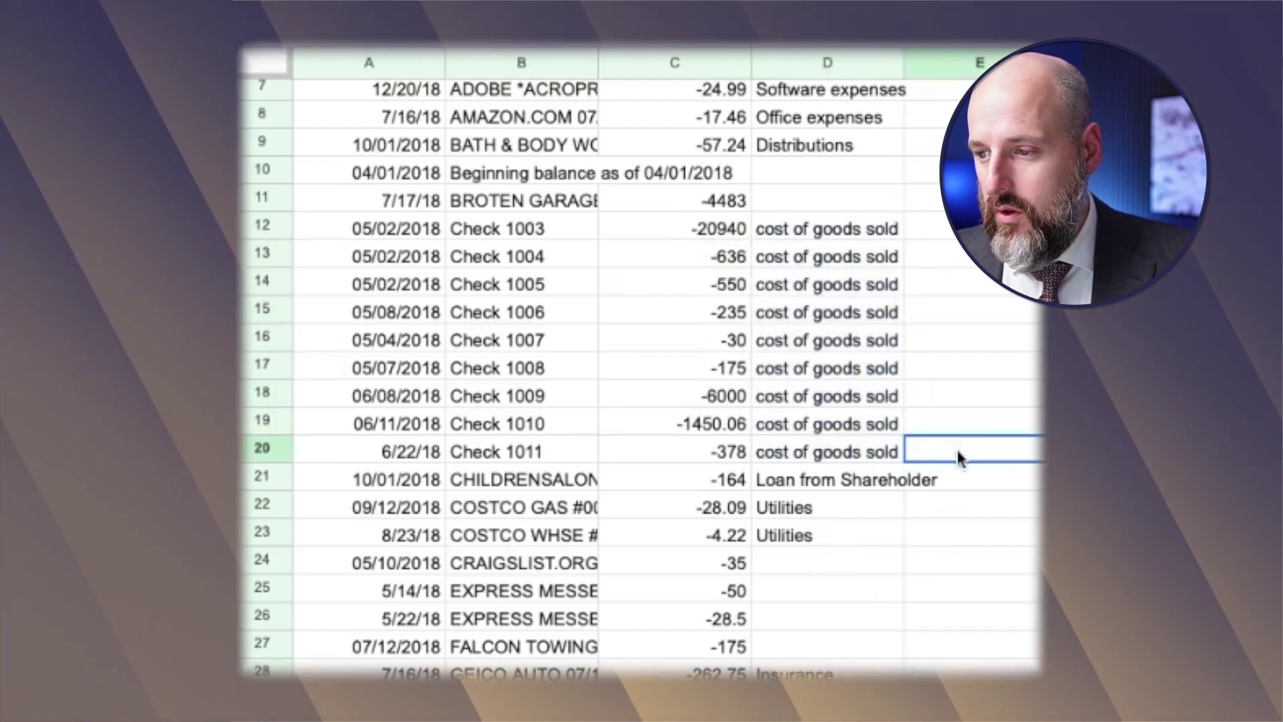
- Fill the Utilities classification down from the COSTCO WHSE row through the FALCON TOWING row
left_click(822, 481)
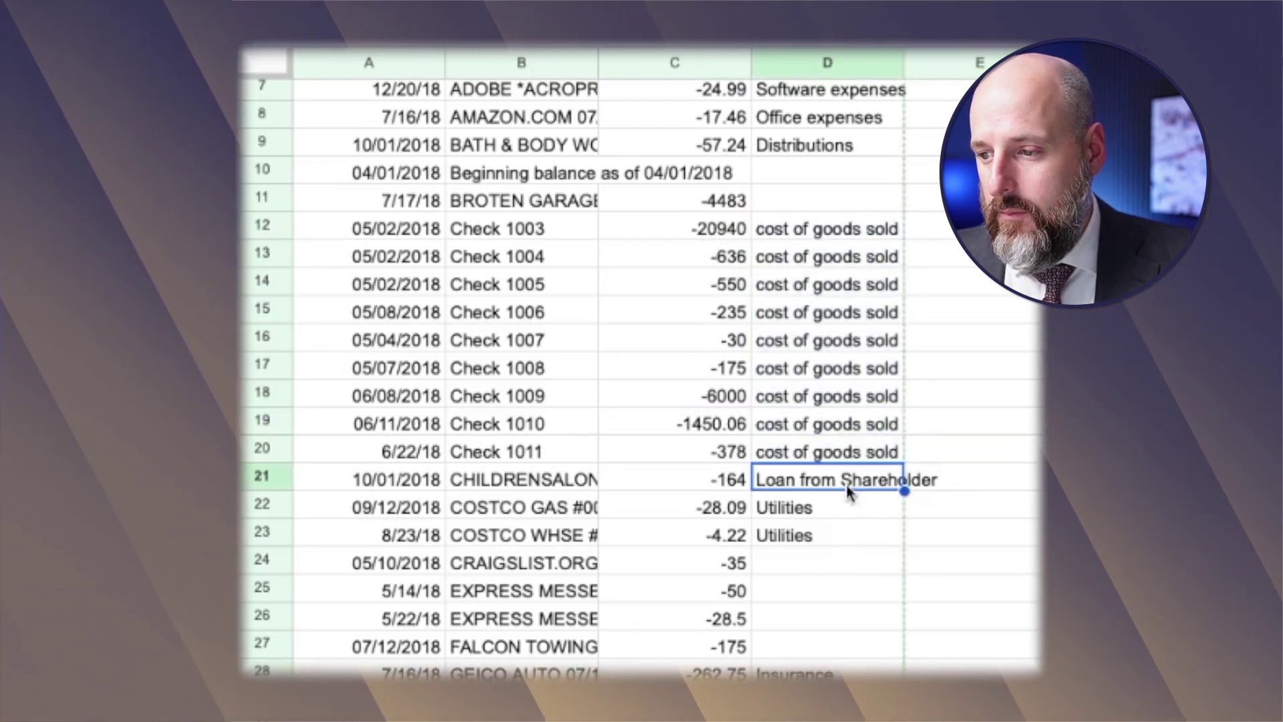
left_click(822, 538)
left_click_drag(904, 545, 903, 661)
scroll(902, 665, "up", 2)
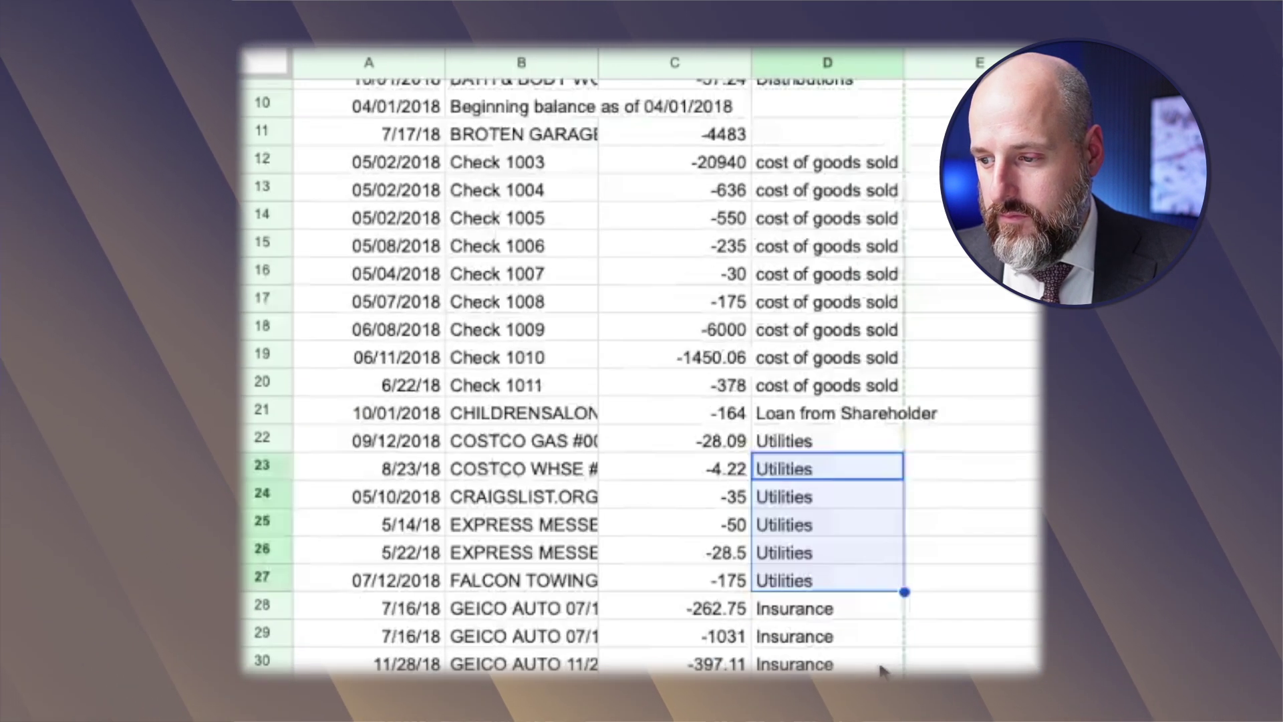
- Classify the Online Banking transfer transactions in rows 66 to 69 as Income
scroll(889, 667, "down", 8)
scroll(868, 655, "down", 3)
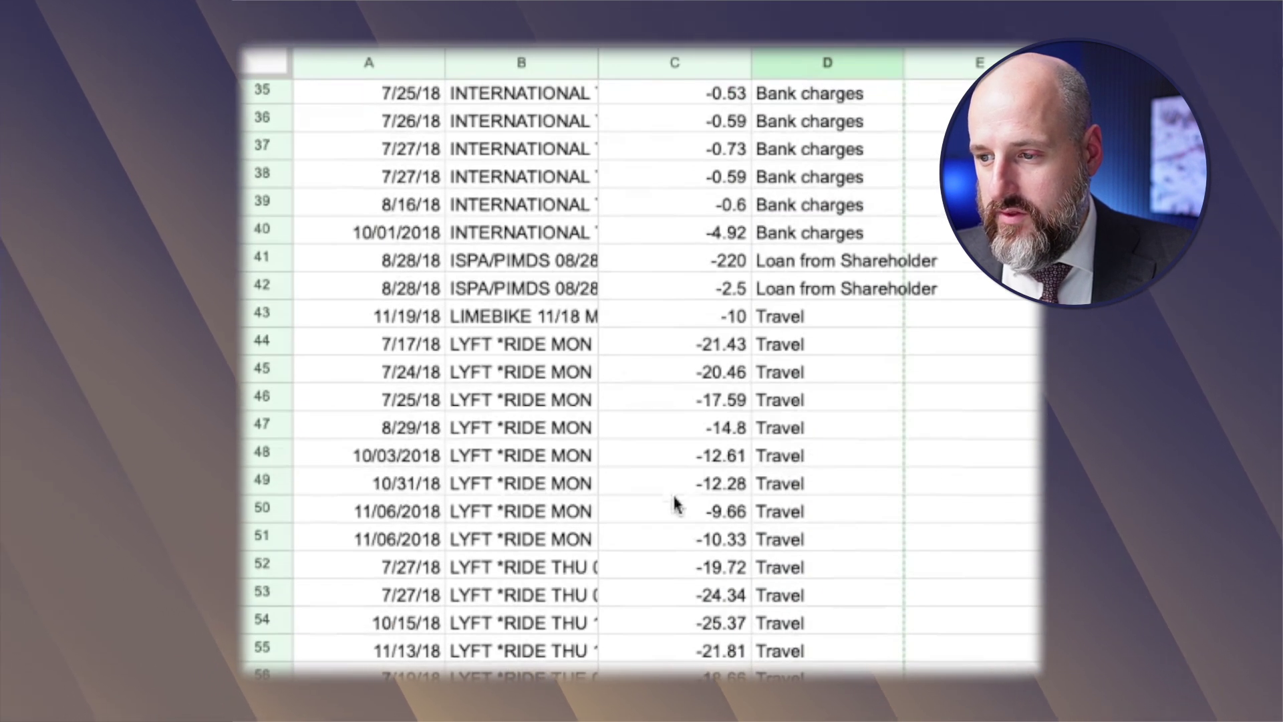
scroll(701, 528, "down", 12)
scroll(728, 560, "up", 5)
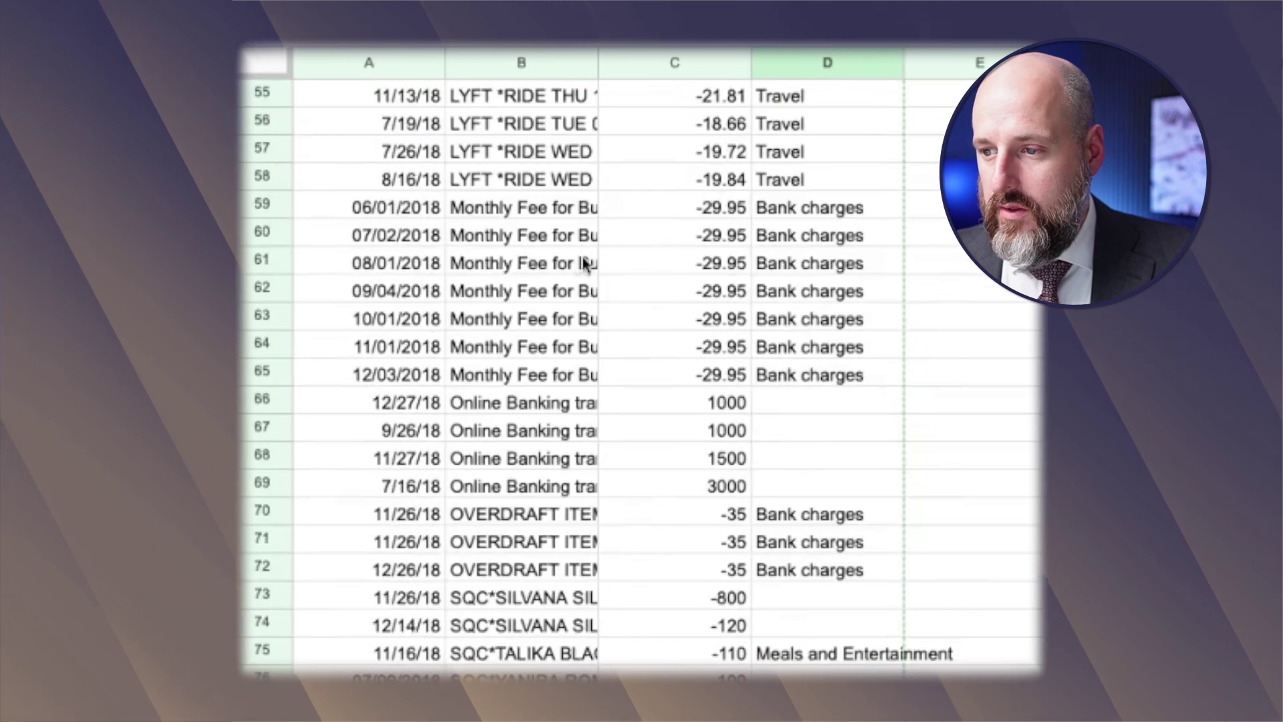
left_click(876, 381)
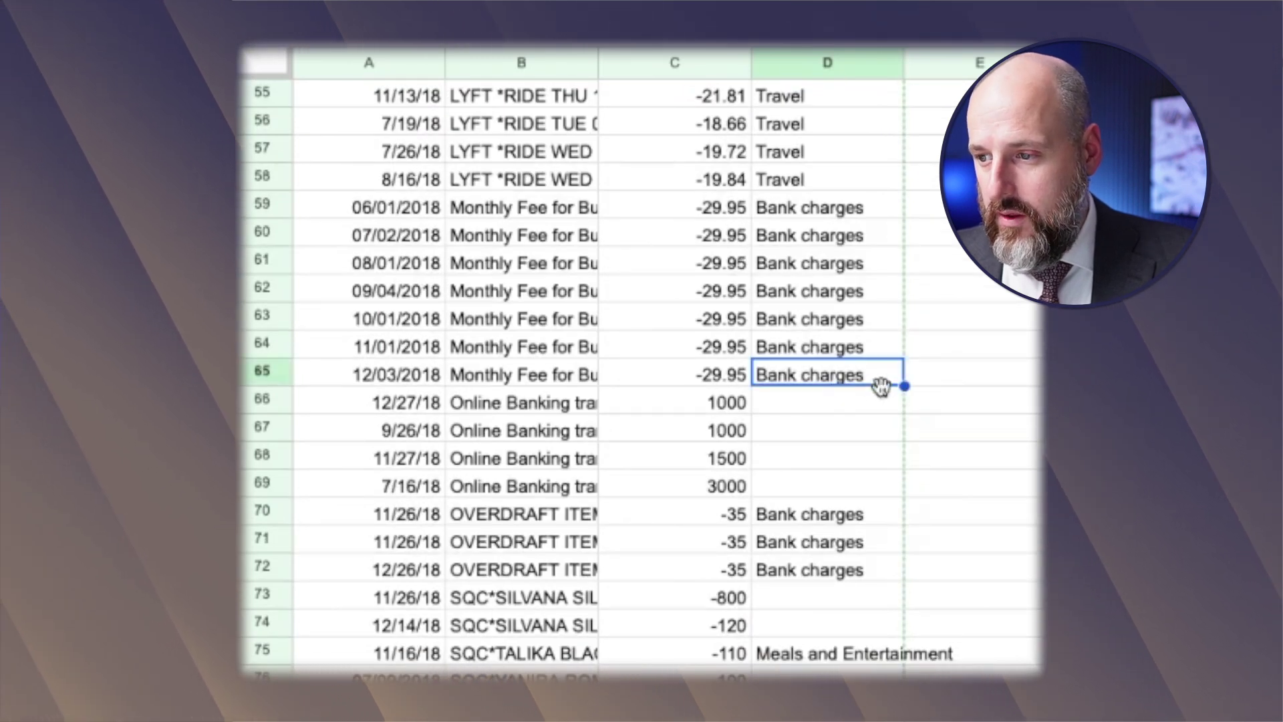
left_click(815, 402)
type("Income")
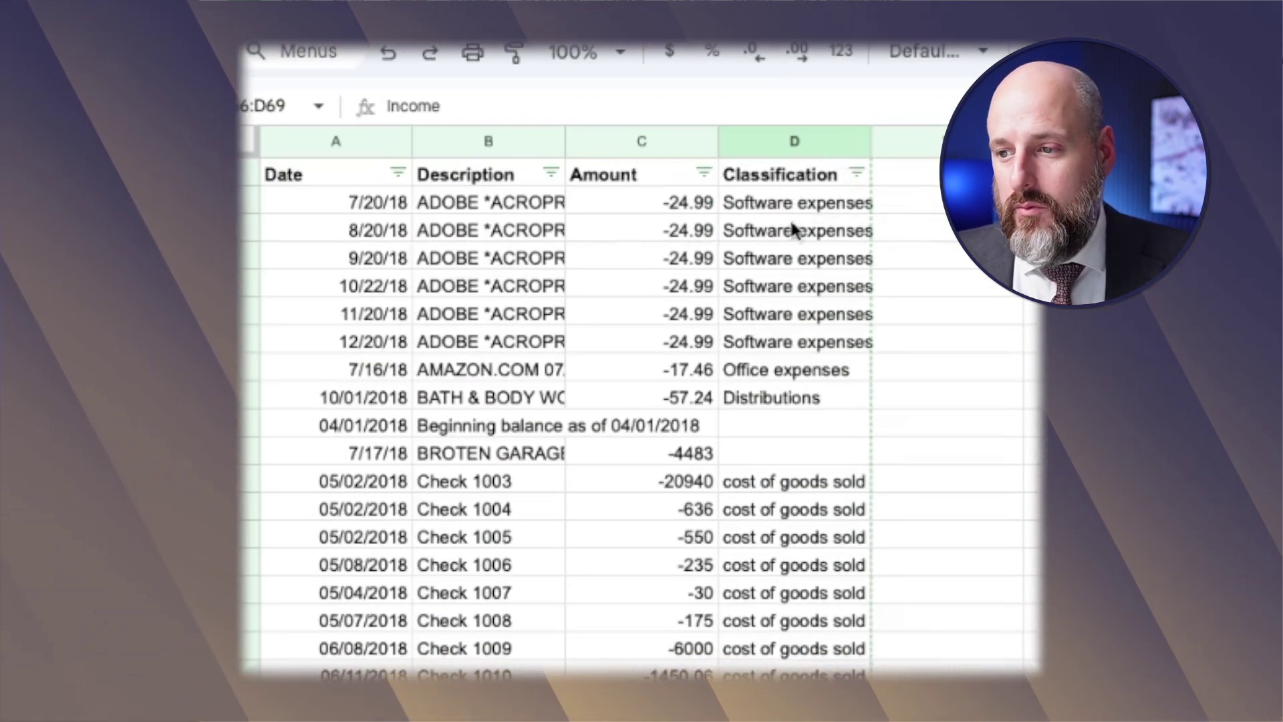
- Look over the Classification column and sort the transactions by Classification from A to Z
left_click(477, 204)
left_click_drag(749, 202, 702, 720)
scroll(641, 401, "down", 2)
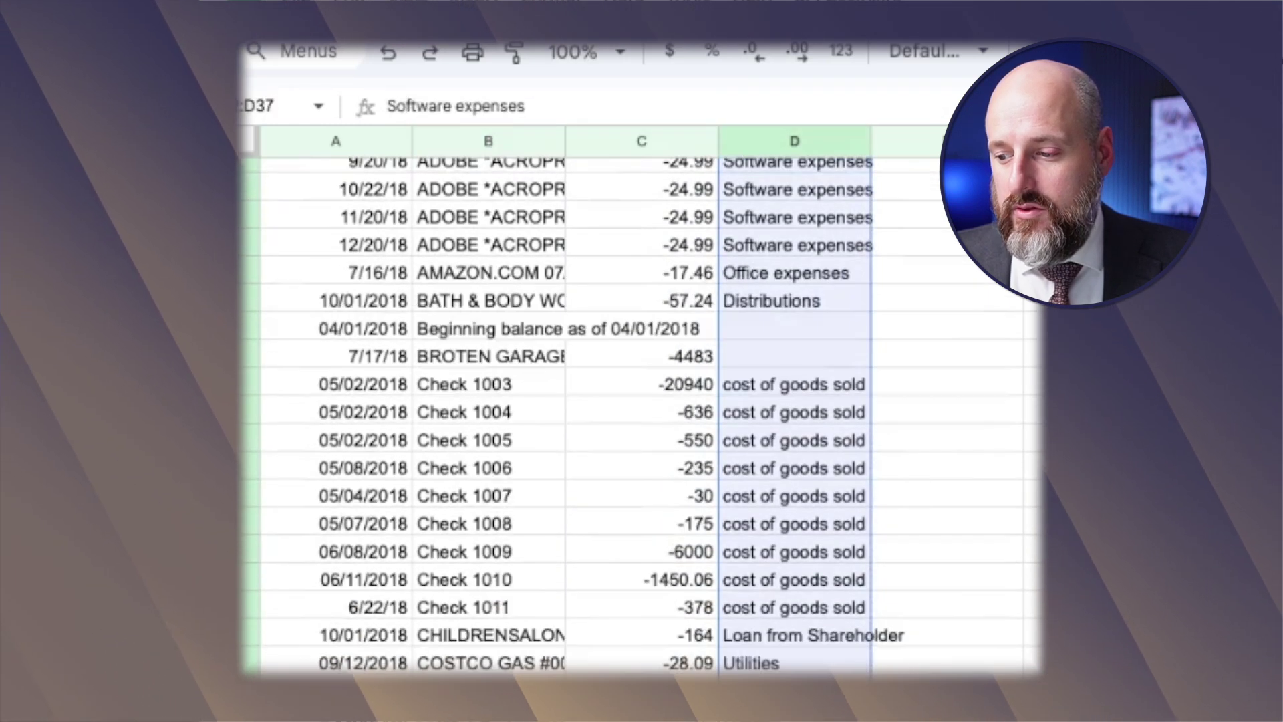
scroll(642, 401, "down", 3)
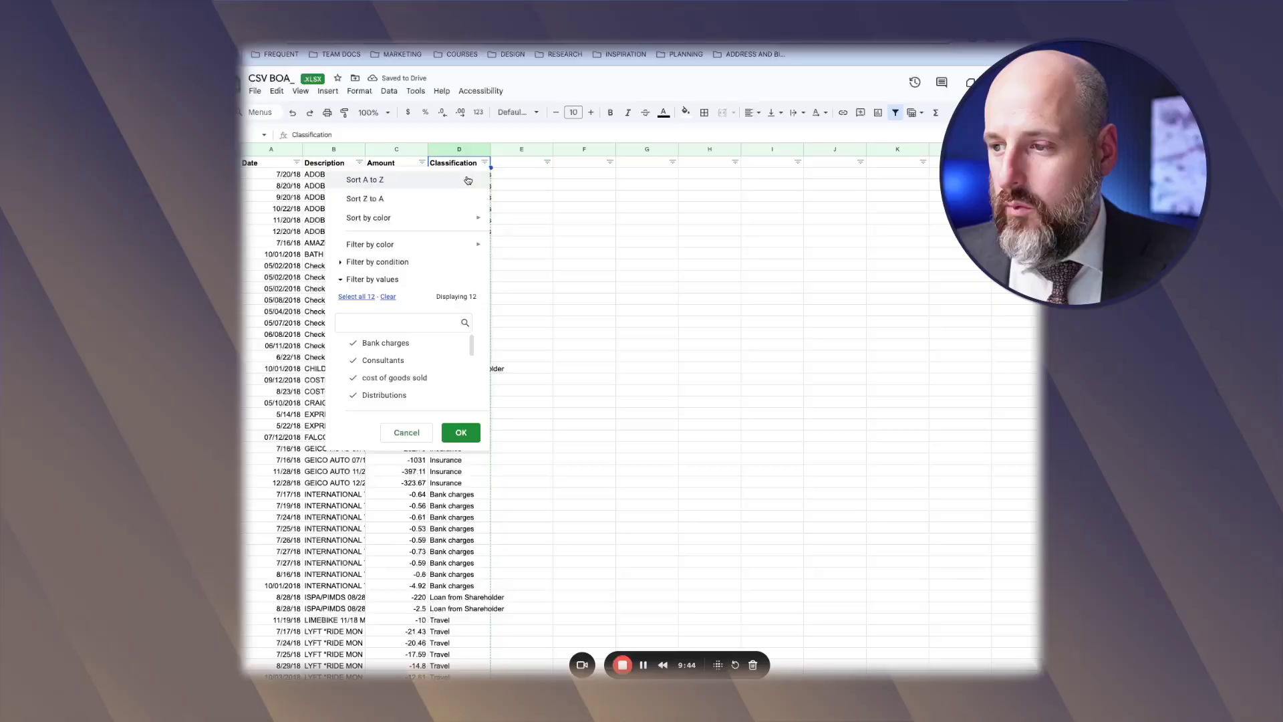
left_click(467, 185)
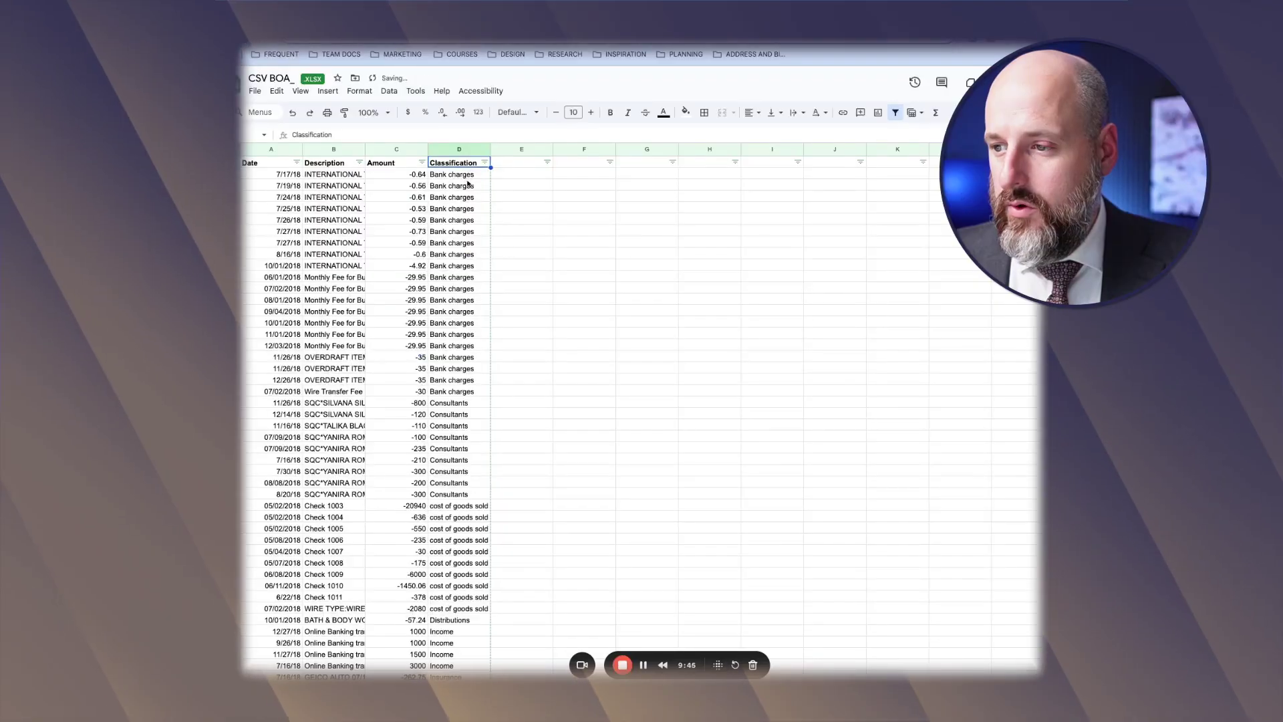
left_click(512, 389)
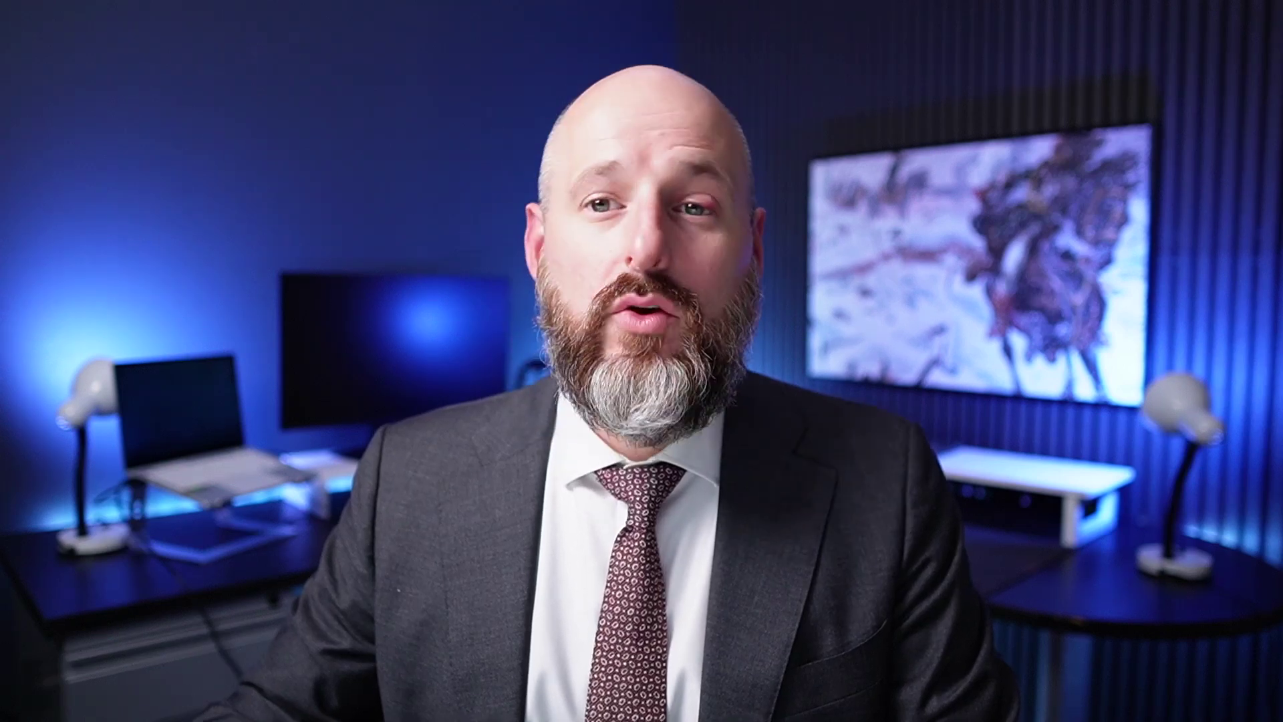
- Insert a pivot table of the bank transactions and add Description and Amount as its rows
left_click(254, 91)
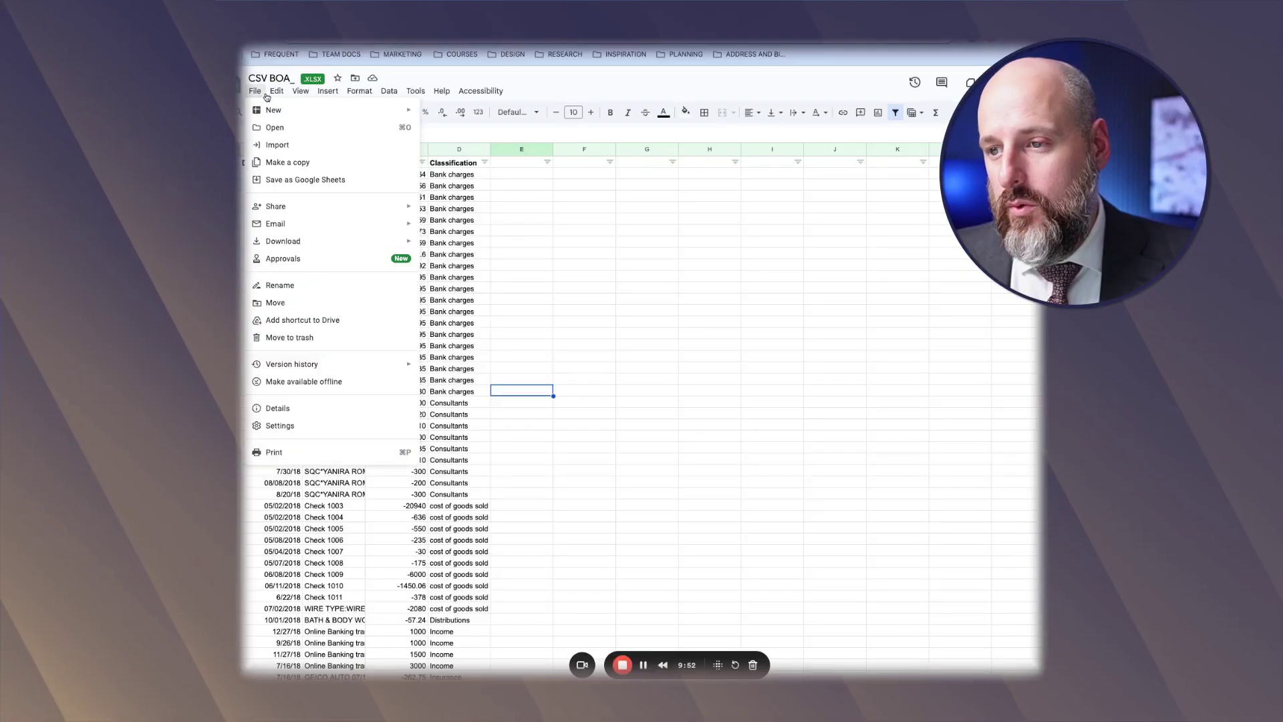
mouse_move(295, 94)
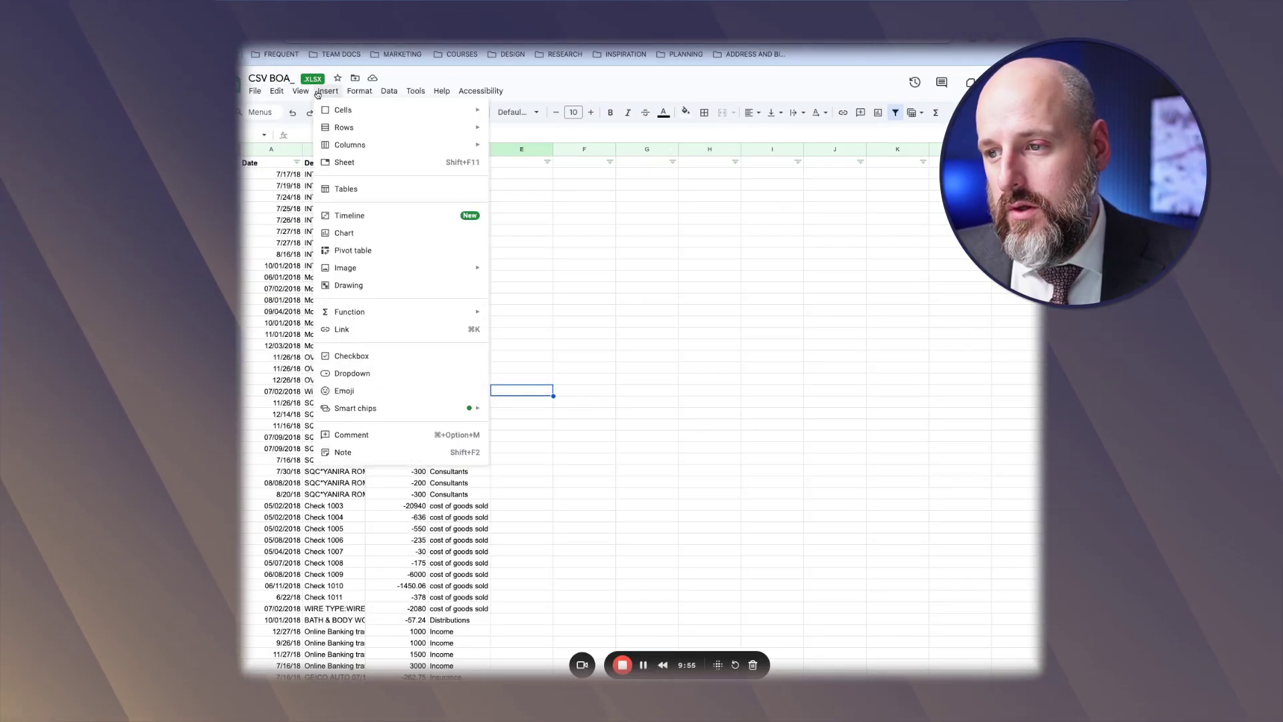
left_click(343, 252)
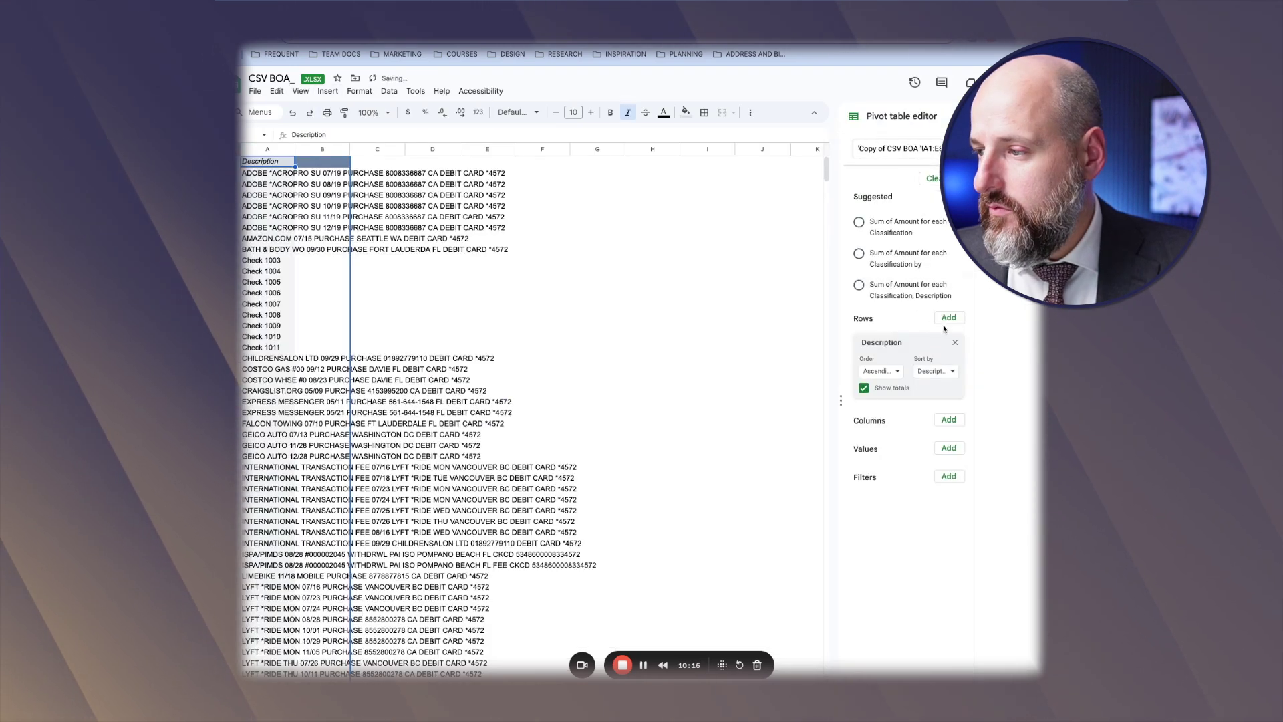
left_click(973, 382)
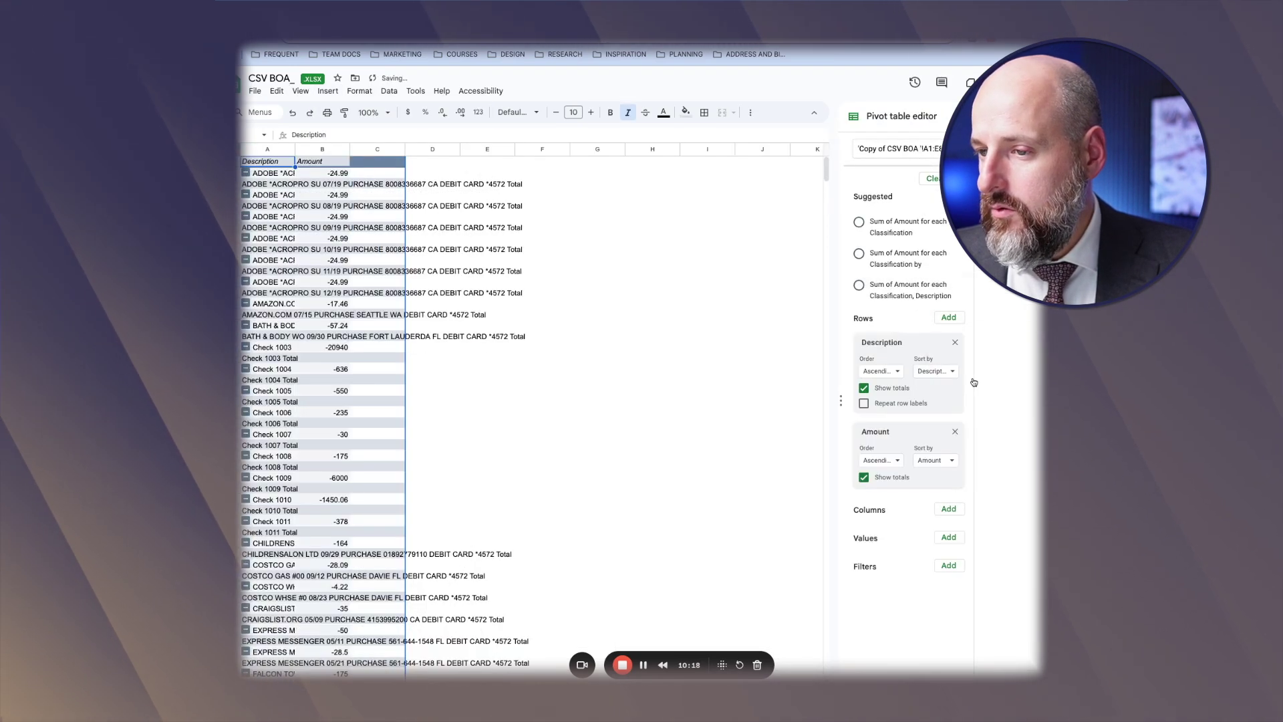
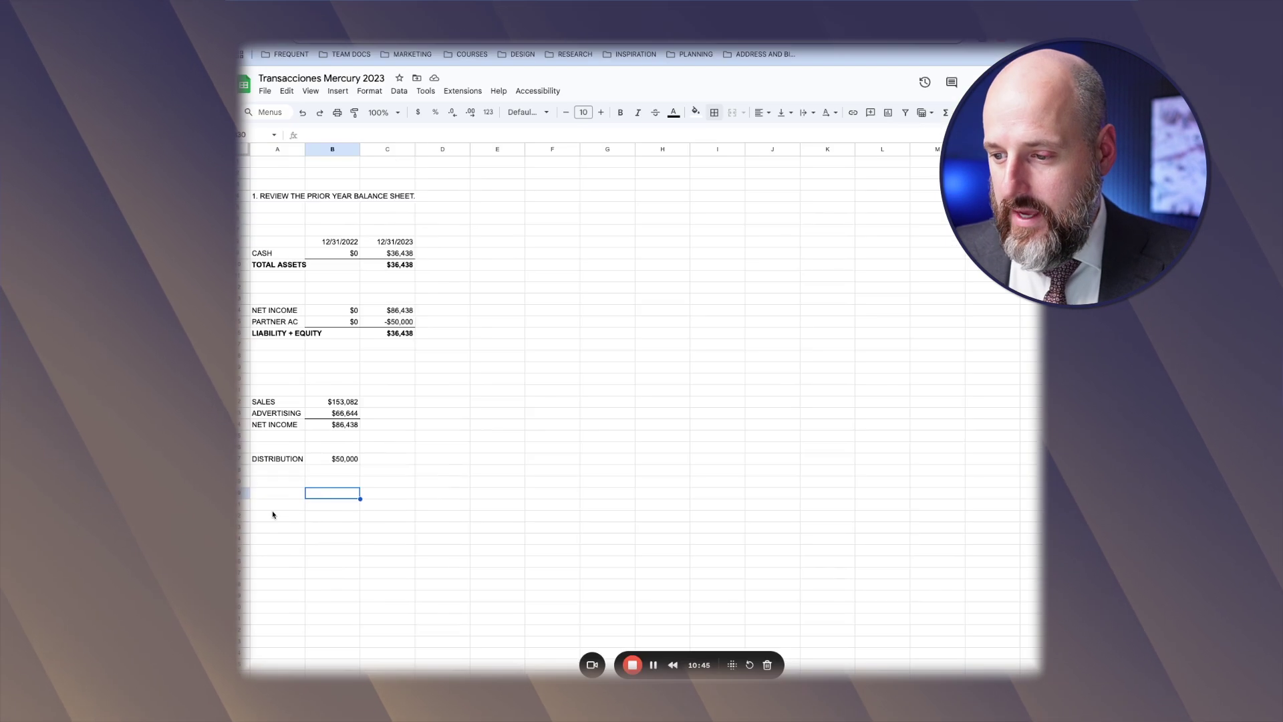
- Paste the classification totals as values beneath the DISTRIBUTION row in Transacciones Mercury 2023
right_click(270, 504)
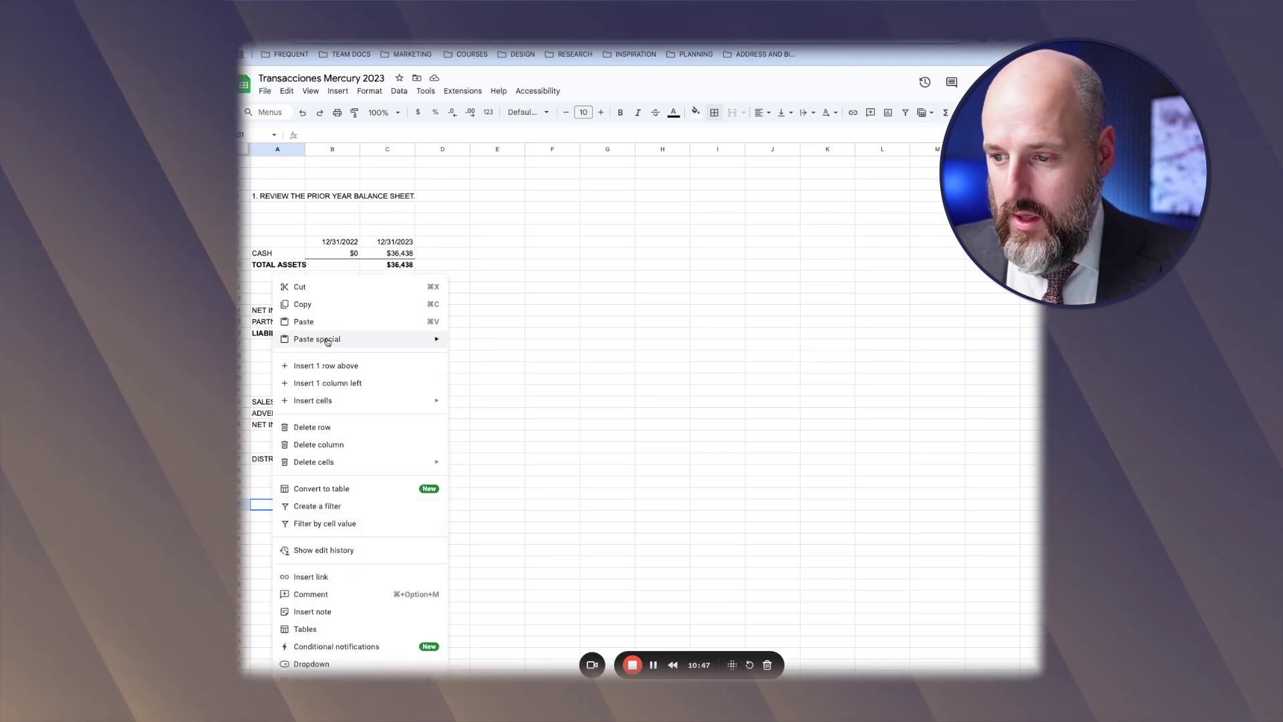
mouse_move(317, 339)
left_click(475, 341)
left_click(497, 413)
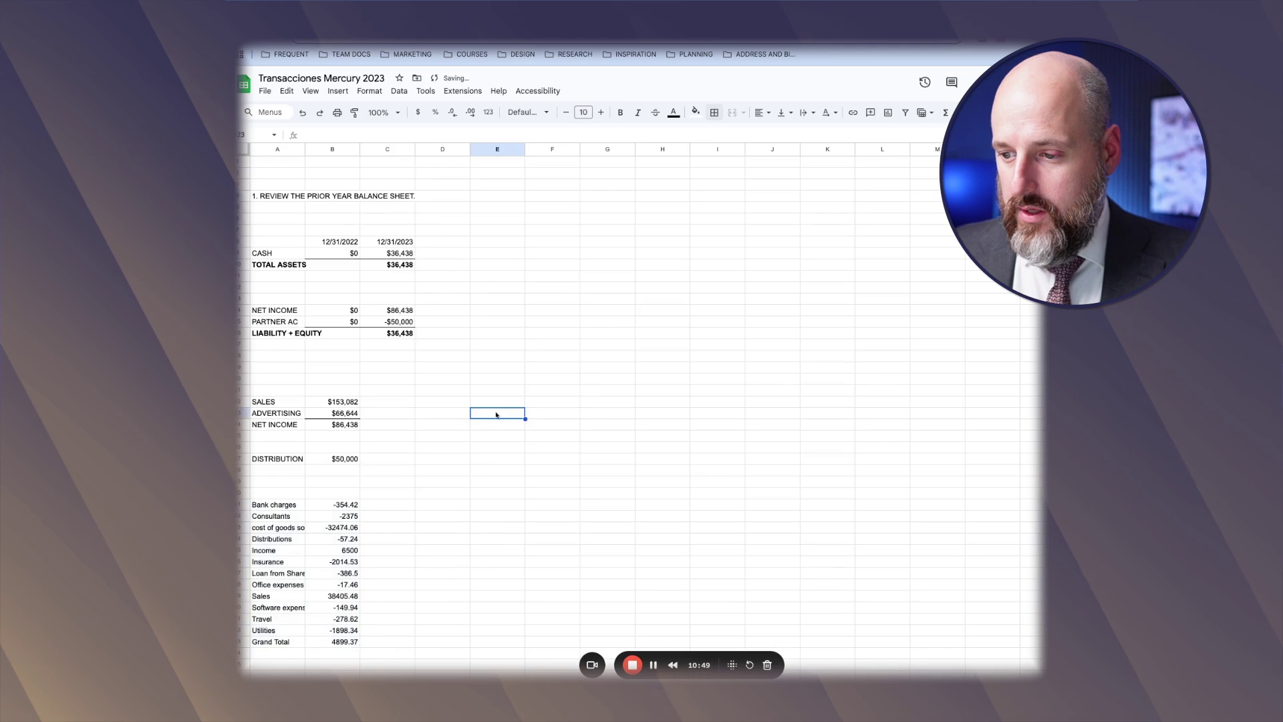
- Insert 15 blank rows between the SALES and ADVERTISING rows
left_click_drag(242, 413, 242, 573)
right_click(243, 537)
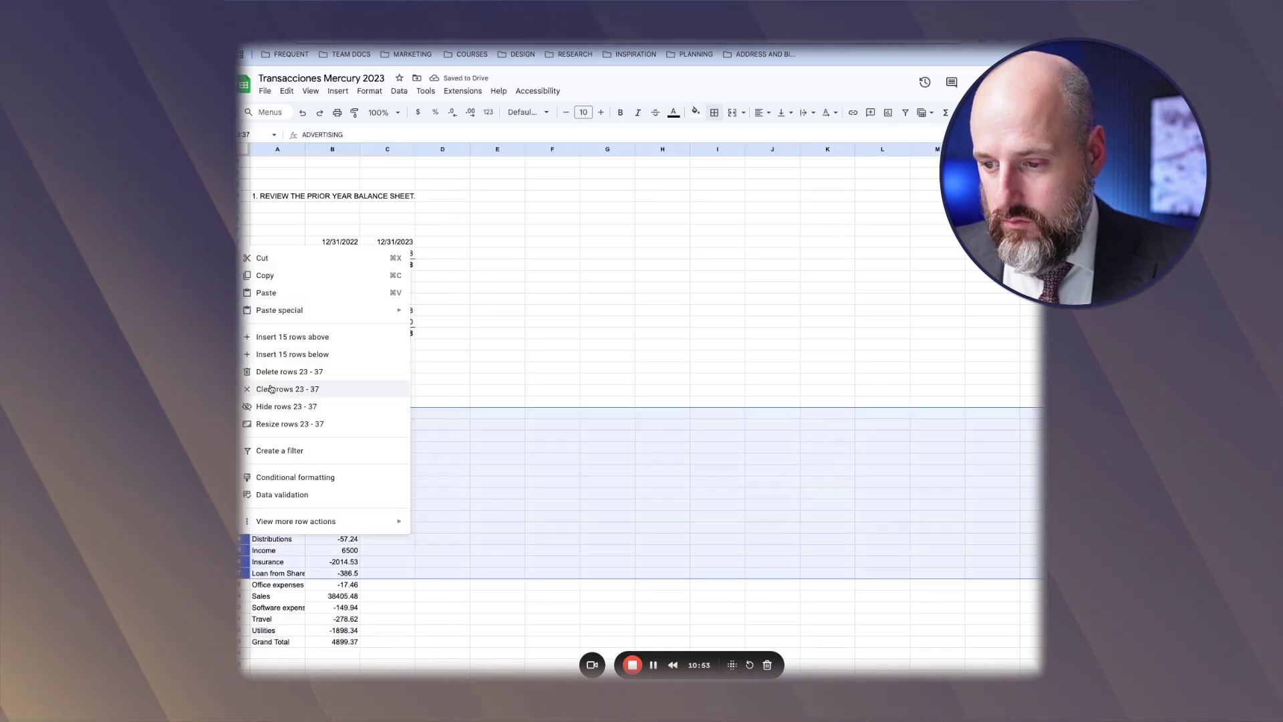
left_click(281, 339)
left_click(508, 507)
scroll(504, 523, "down", 2)
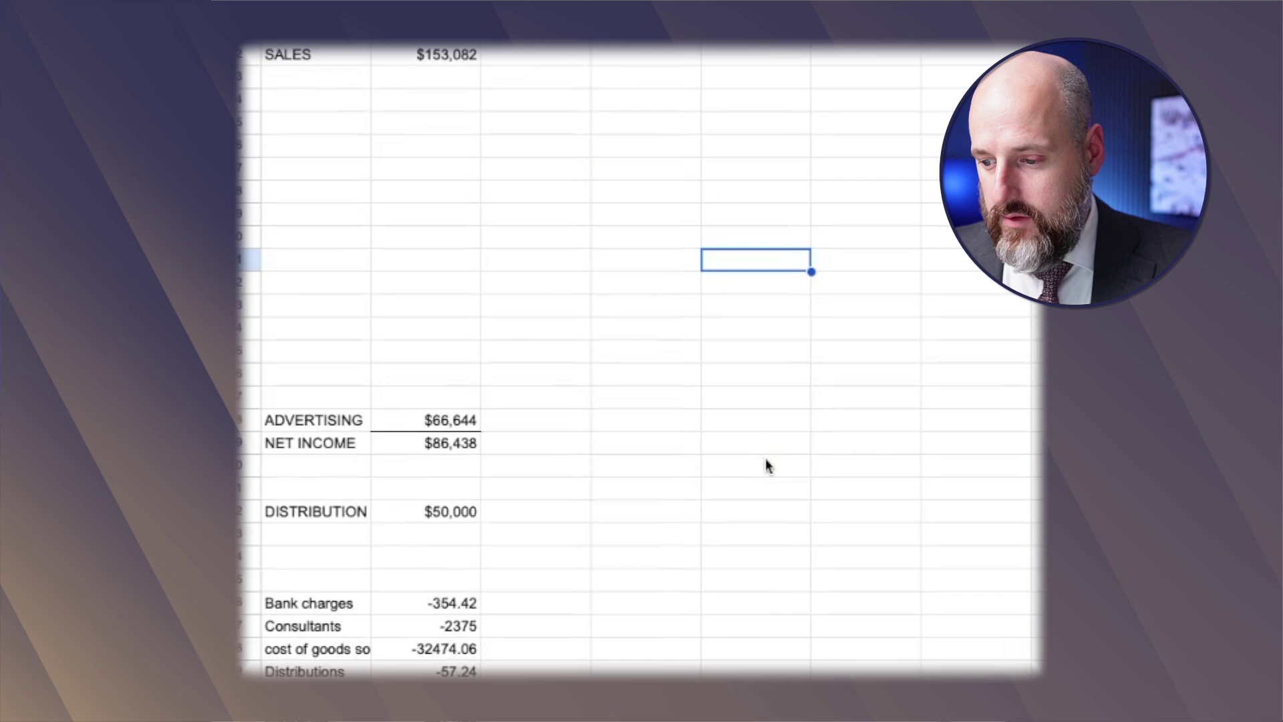
- Calculate the sign-reversed amounts for Bank charges through Grand Total in the column beside the totals
scroll(503, 524, "down", 5)
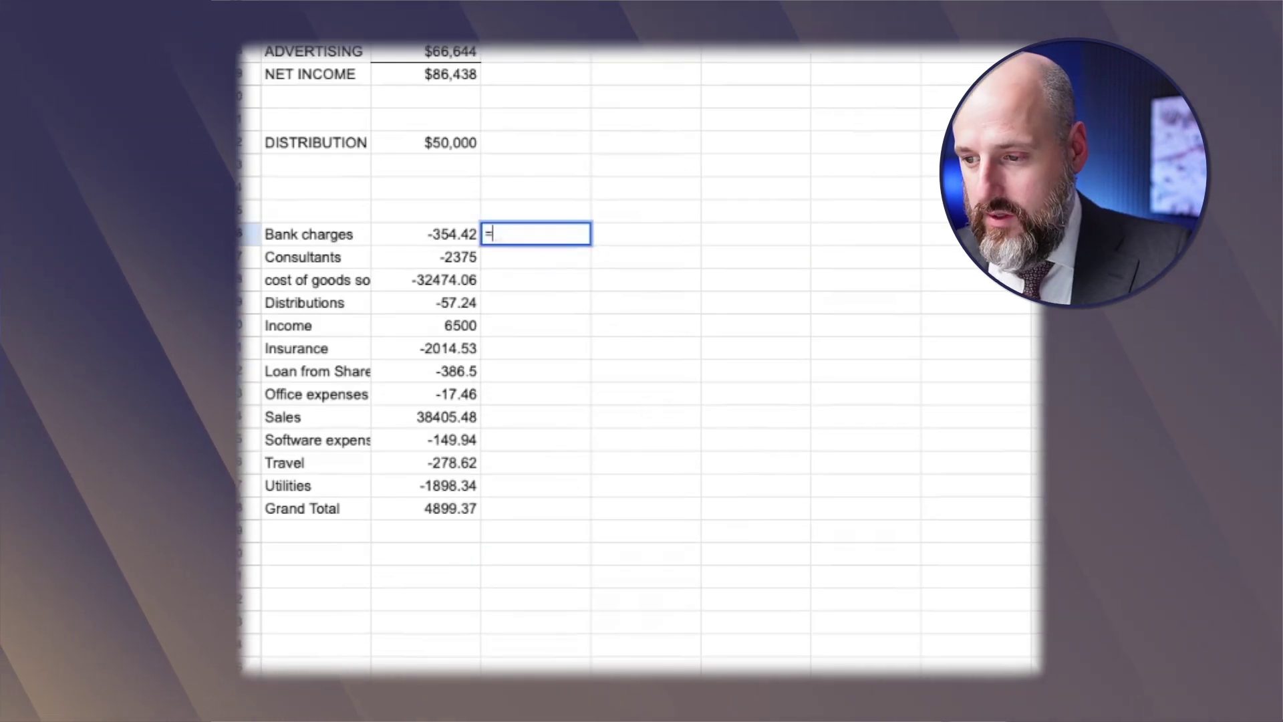
key("Return")
key("super+Return")
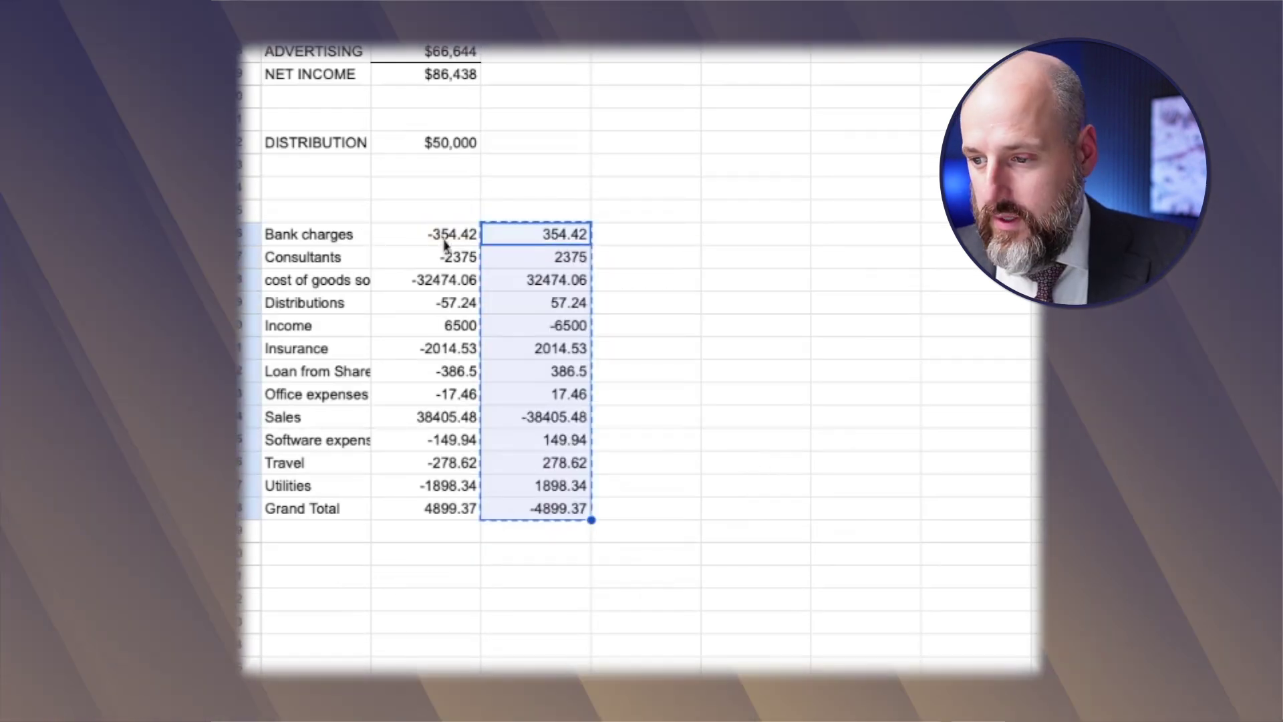
- Paste the sign-reversed amounts as values over the original totals and clear the helper column
right_click(443, 241)
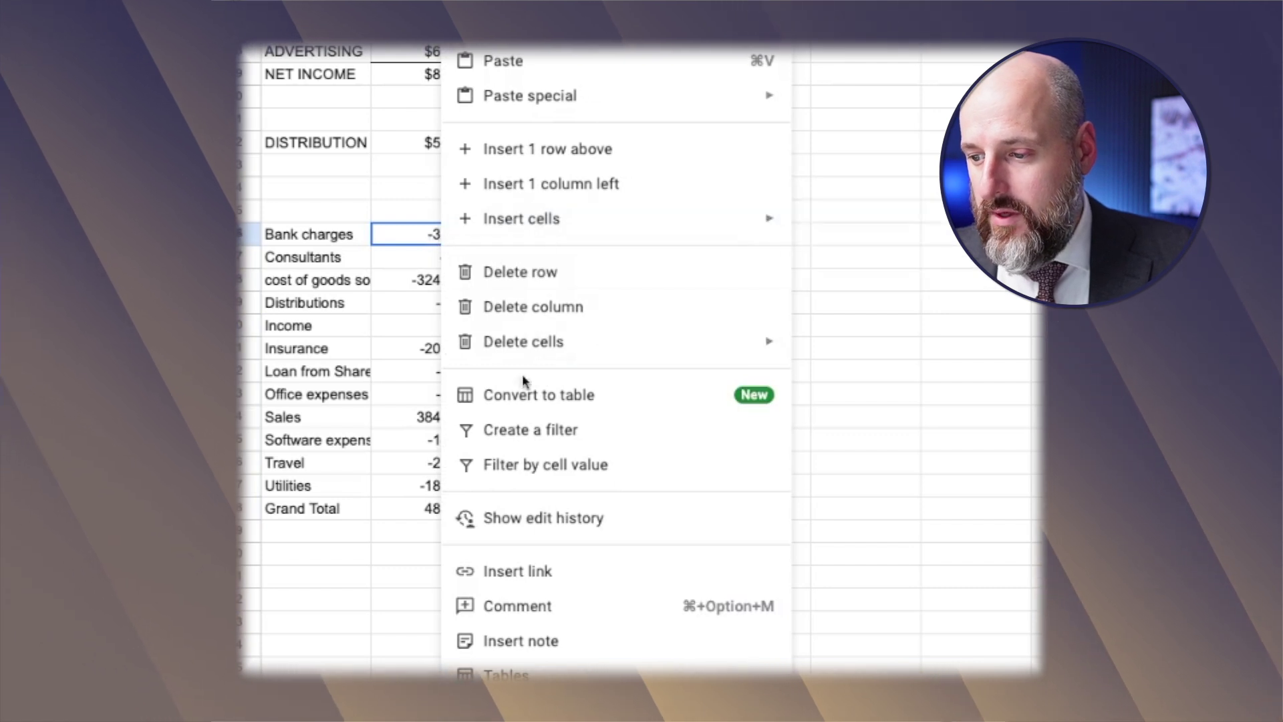
mouse_move(530, 109)
left_click(828, 107)
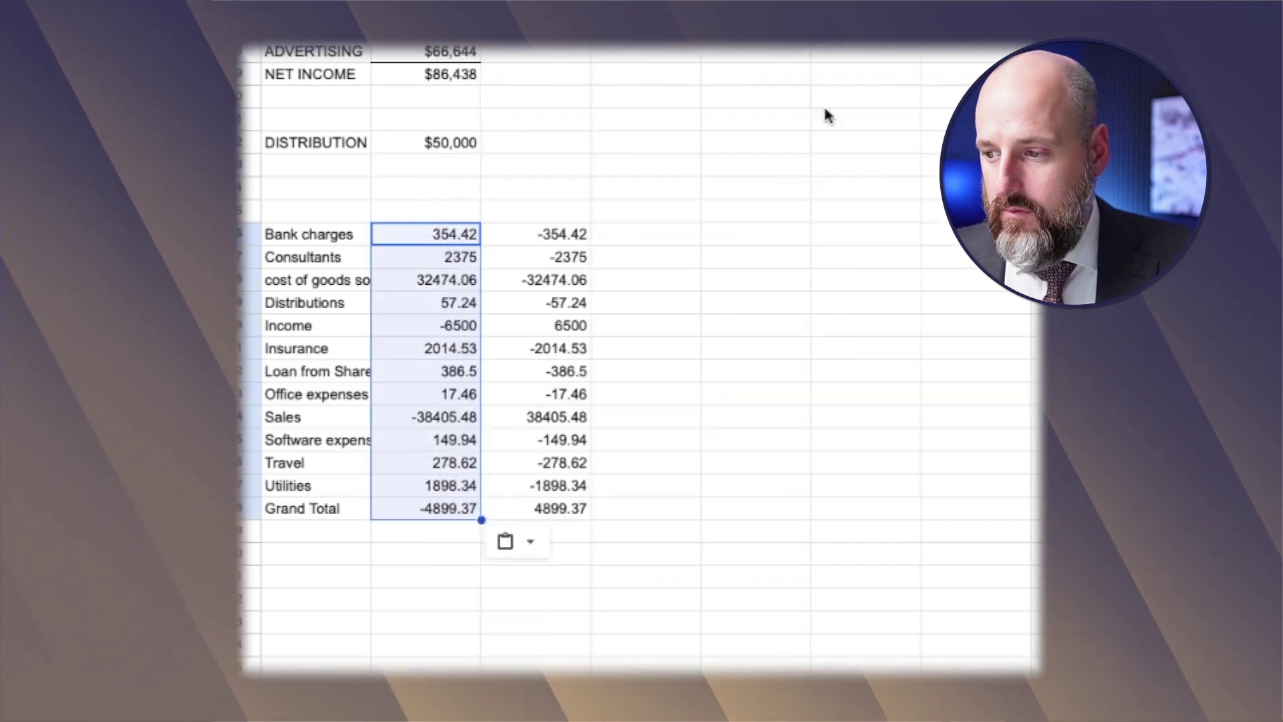
left_click_drag(553, 240, 547, 639)
key("Delete")
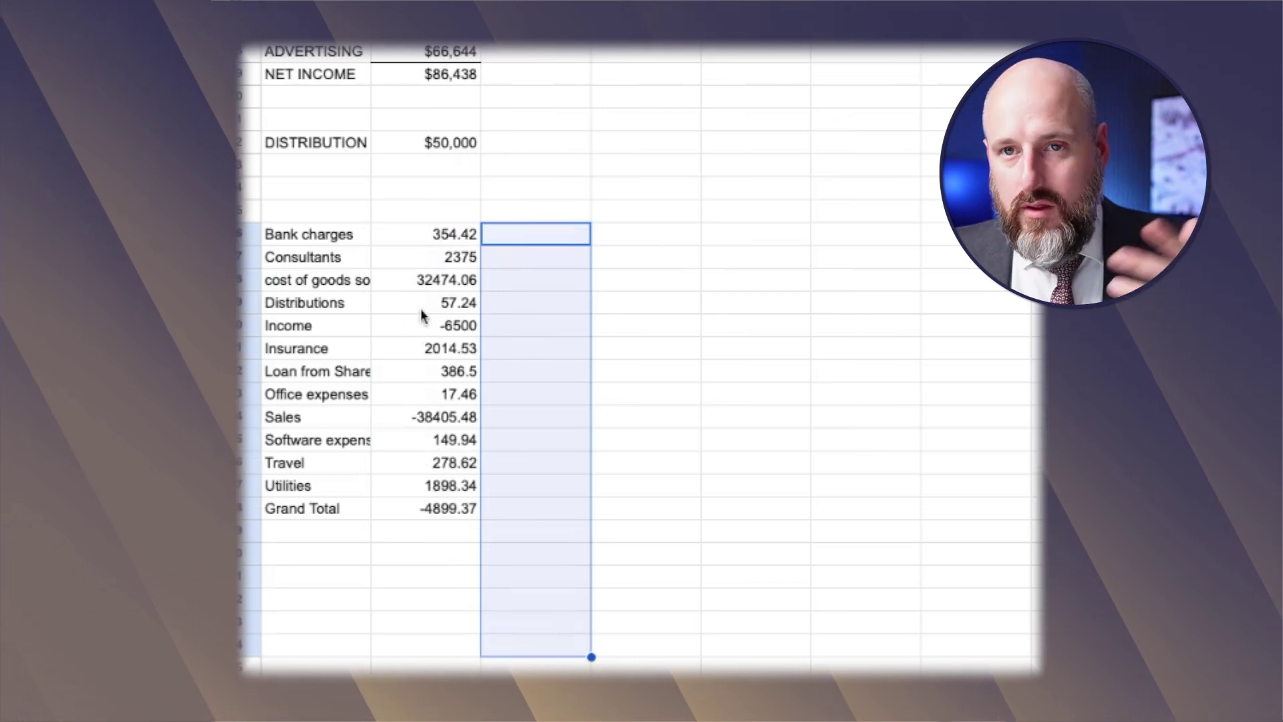
- Move the totals for Bank charges through Utilities into the blank rows between SALES and ADVERTISING, placing the Sales total directly beneath SALES
left_click(339, 240)
key("shift+Down")
key("shift+Down")
key("shift+Down")
key("shift+Down")
key("shift+Down")
key("shift+Down")
key("shift+Down")
key("shift+Down")
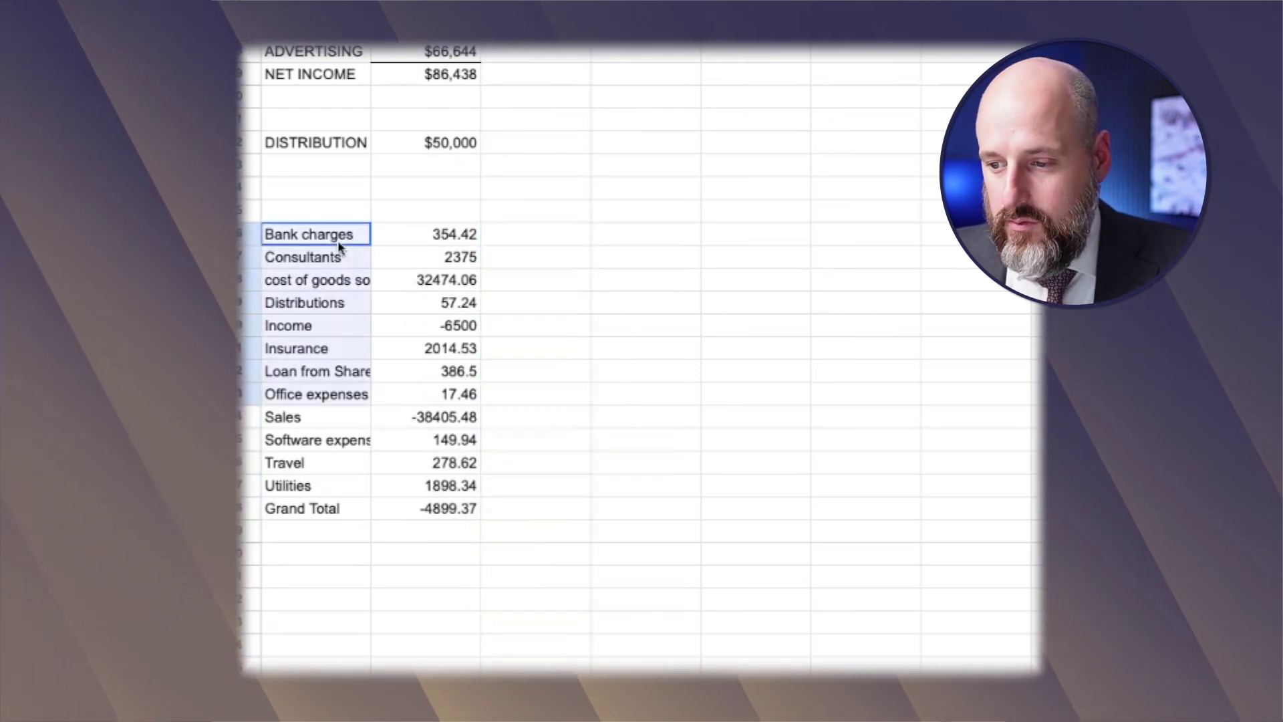
key("shift+Right")
key("shift+Down")
key("shift+Down")
key("shift+Down")
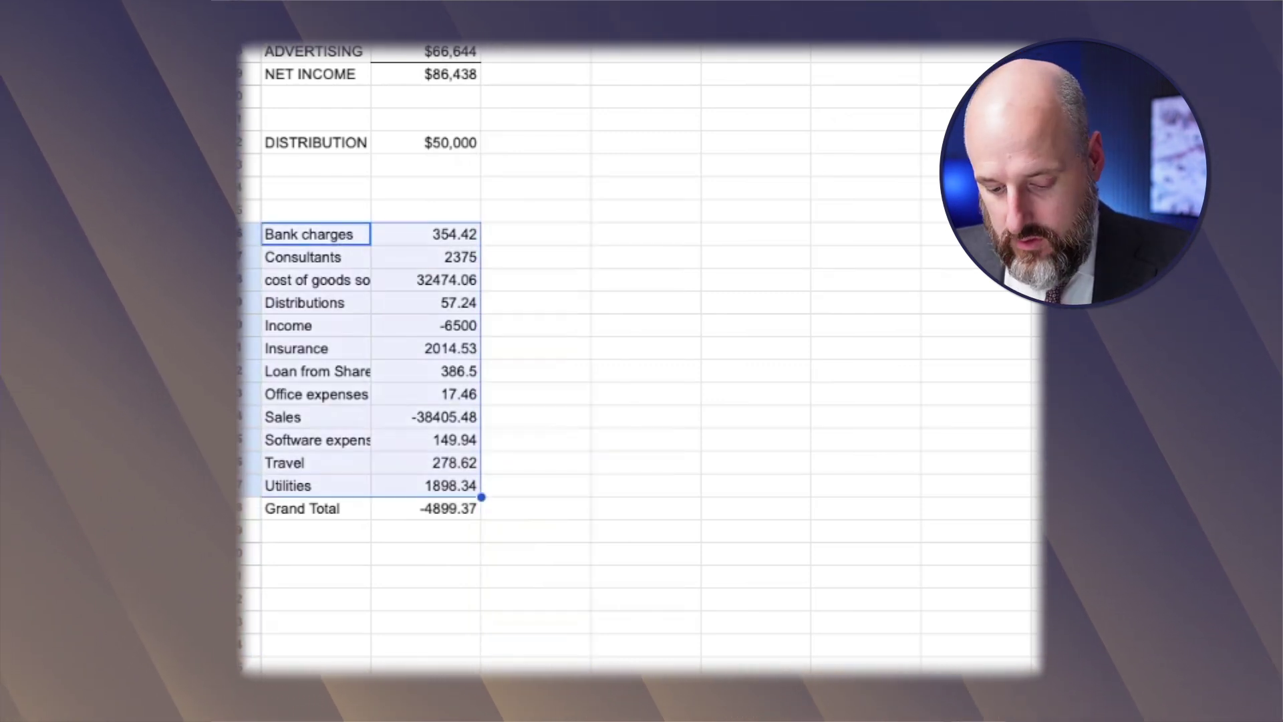
mouse_move(341, 223)
left_mouse_down()
mouse_move(341, 323)
mouse_move(341, 234)
left_mouse_up()
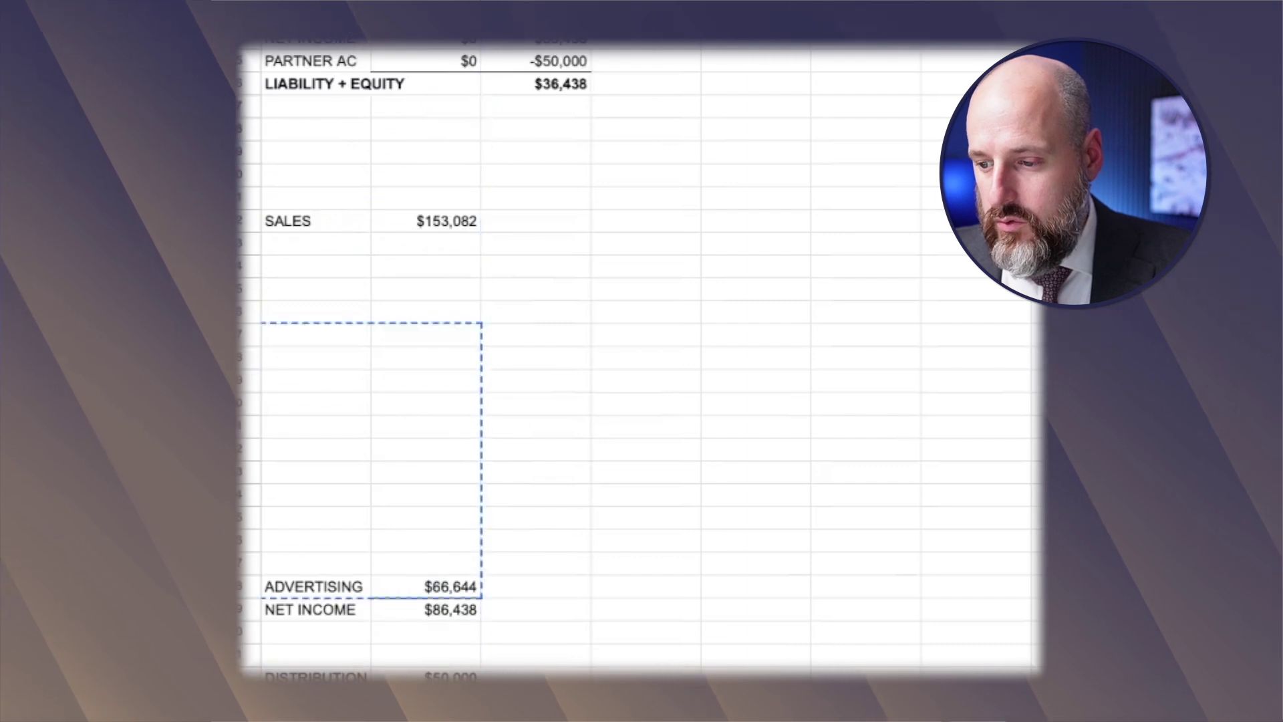
key("ctrl+v")
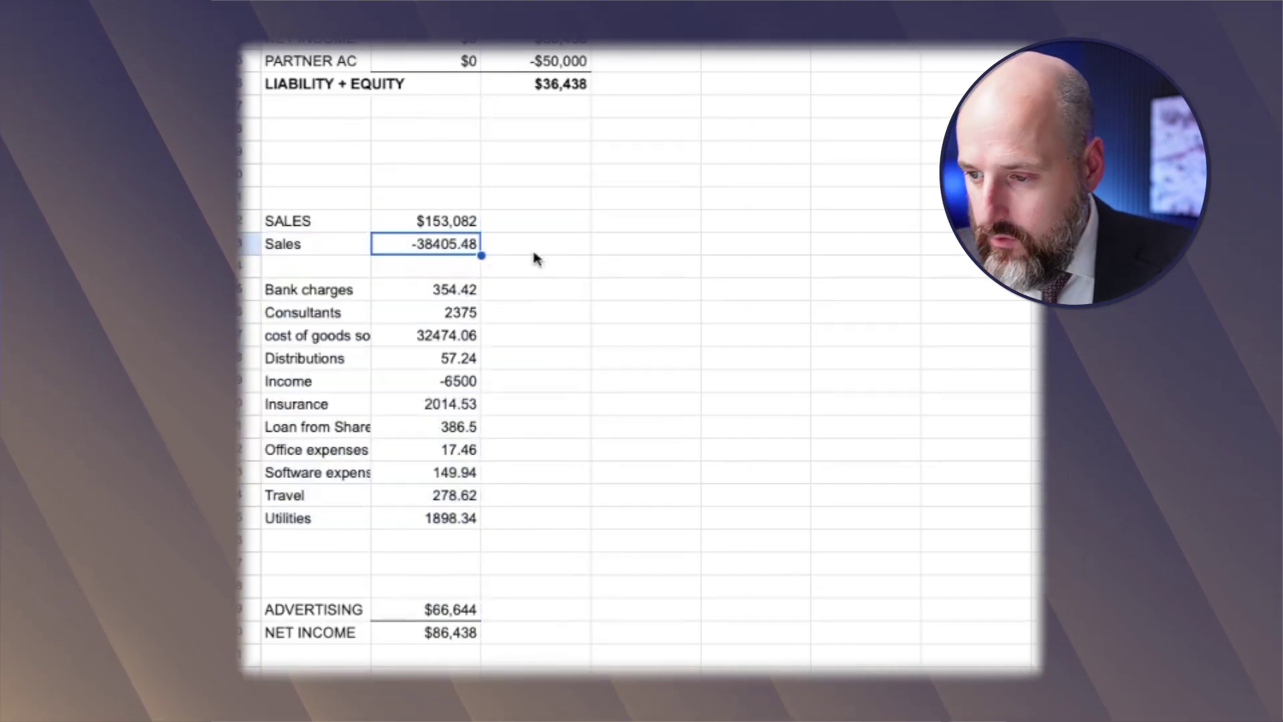
- Set the moved Sales amount to 38405 and format the moved amounts as whole-dollar currency
type("38,40")
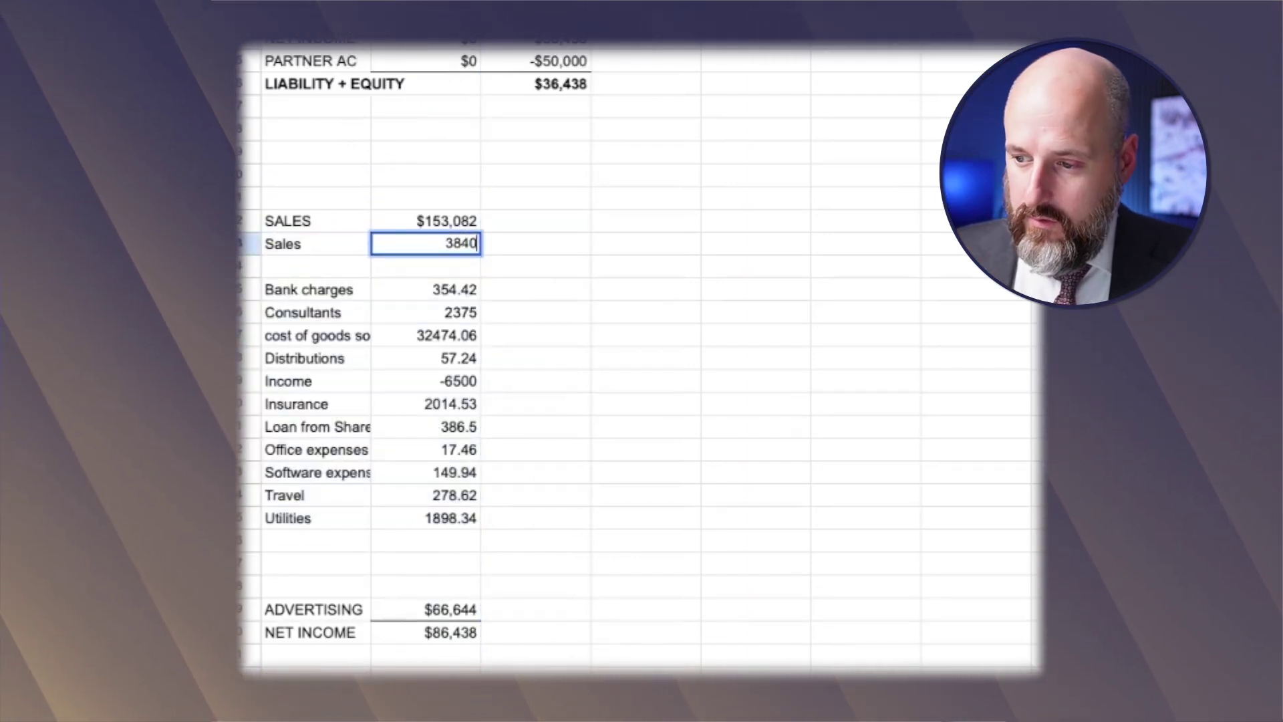
type("5")
key("Return")
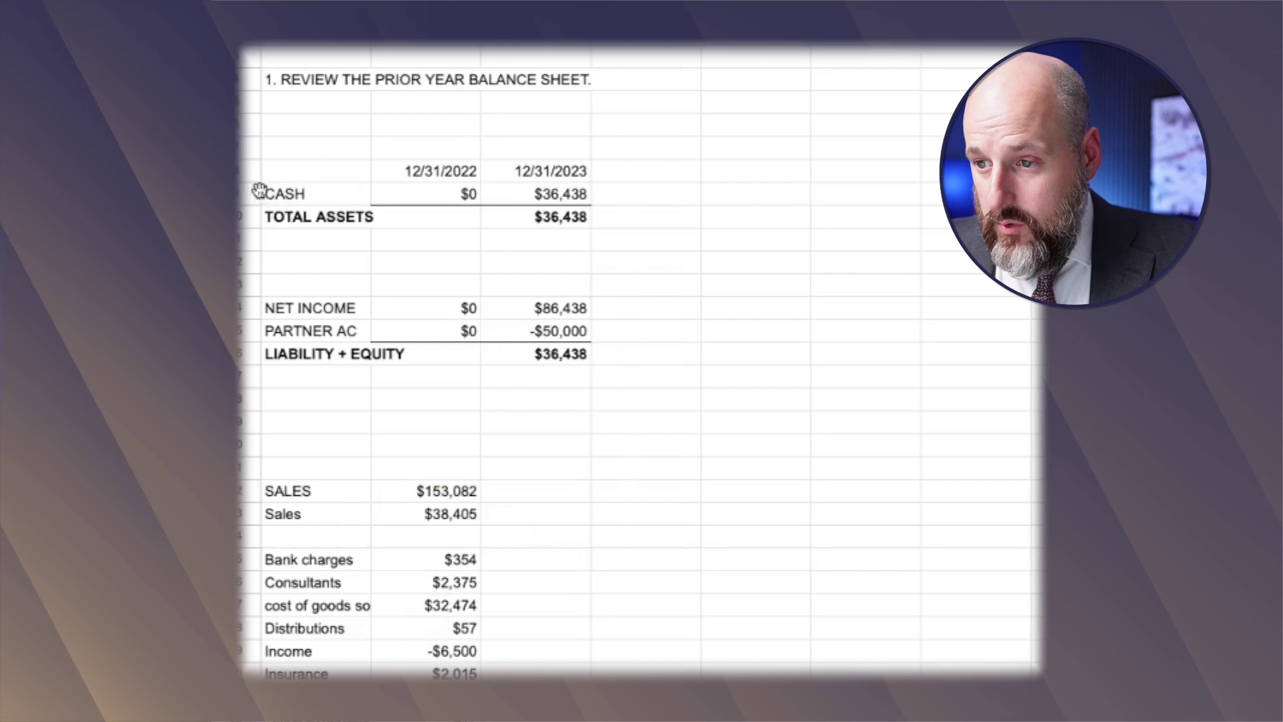
- Insert a row above CASH, label the two cash rows CASH BOFA and CASH MERCURY, and widen the label column to fit
right_click(259, 191)
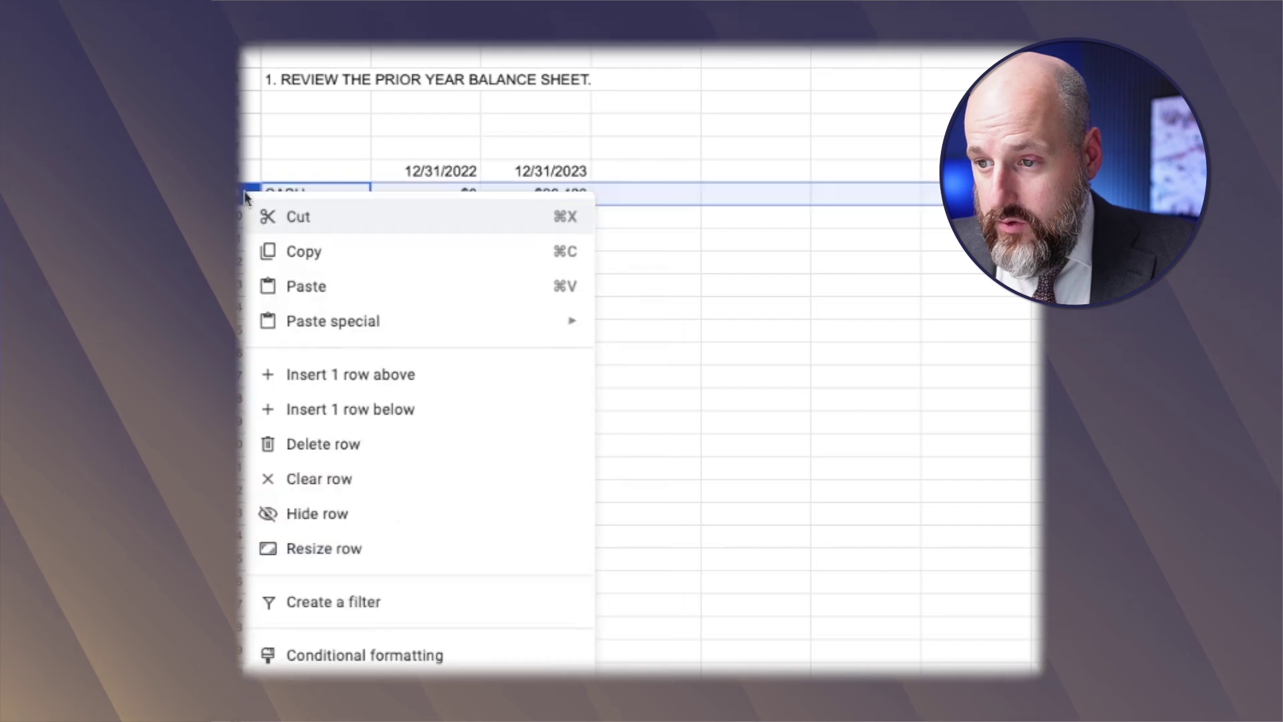
left_click(281, 372)
left_click(316, 201)
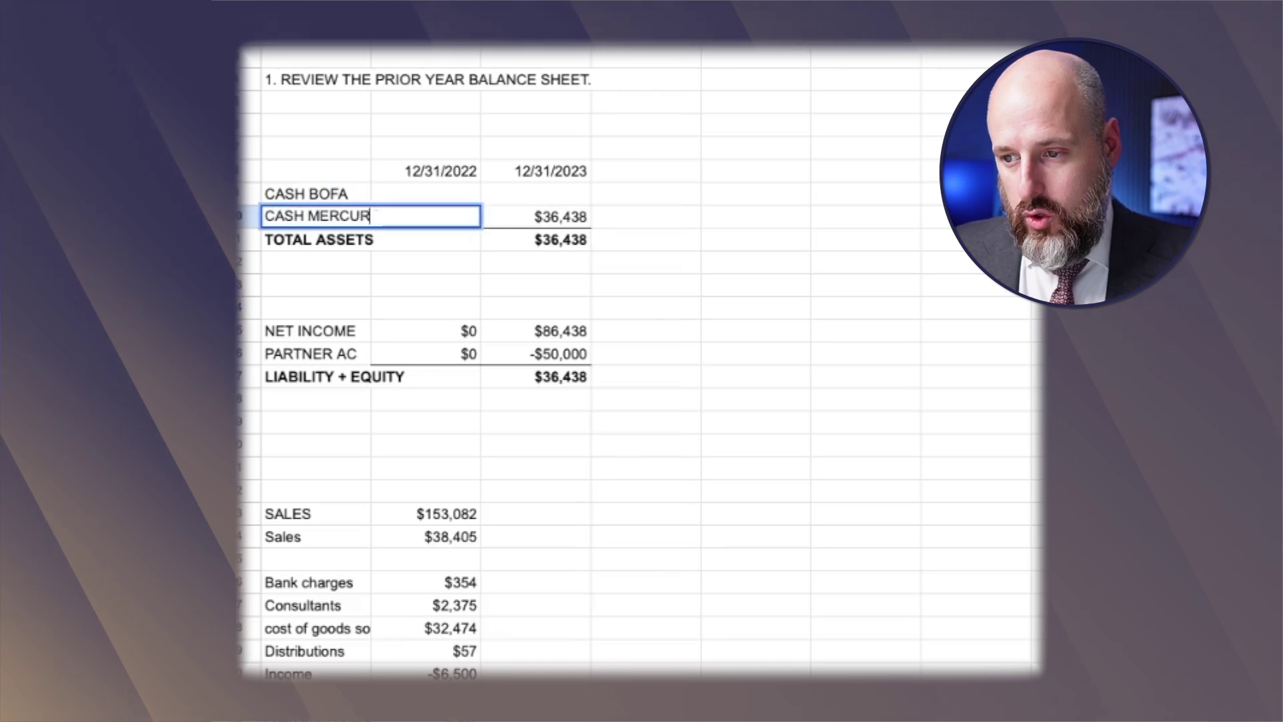
key("Return")
left_click_drag(371, 48, 393, 48)
left_click(585, 193)
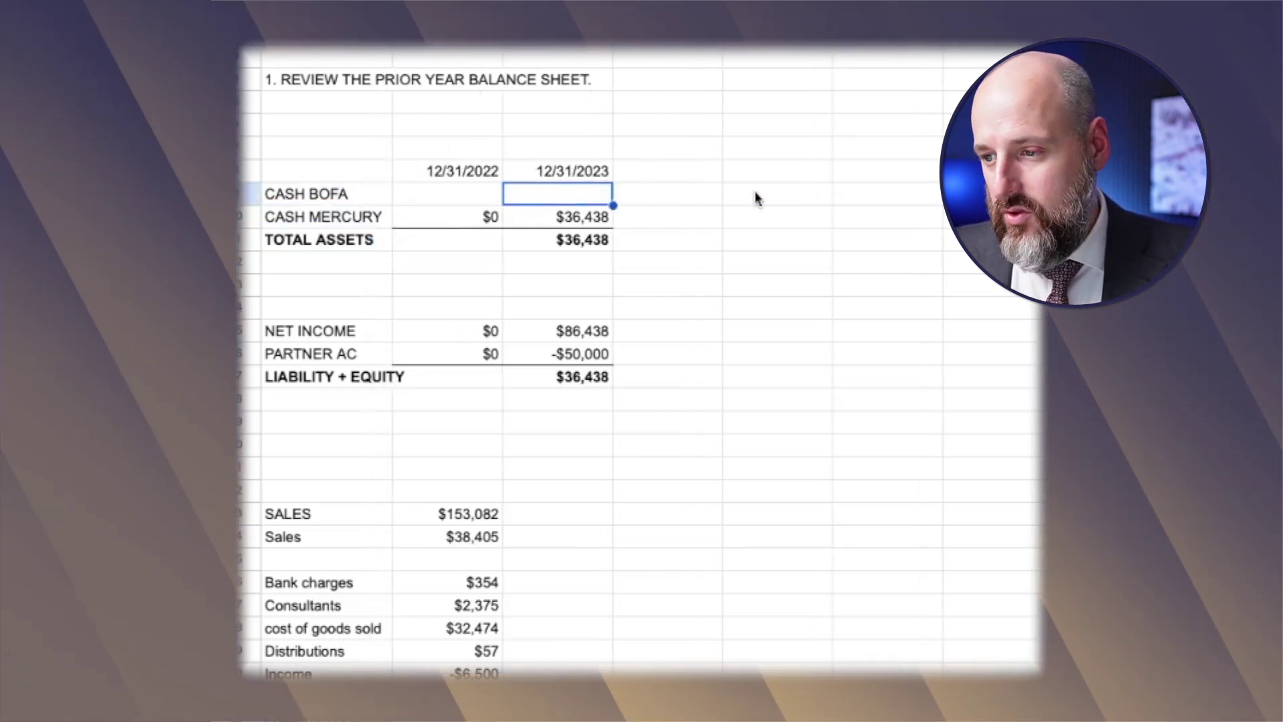
- Delete the blank rows between Utilities and ADVERTISING in the income statement
scroll(494, 601, "down", 5)
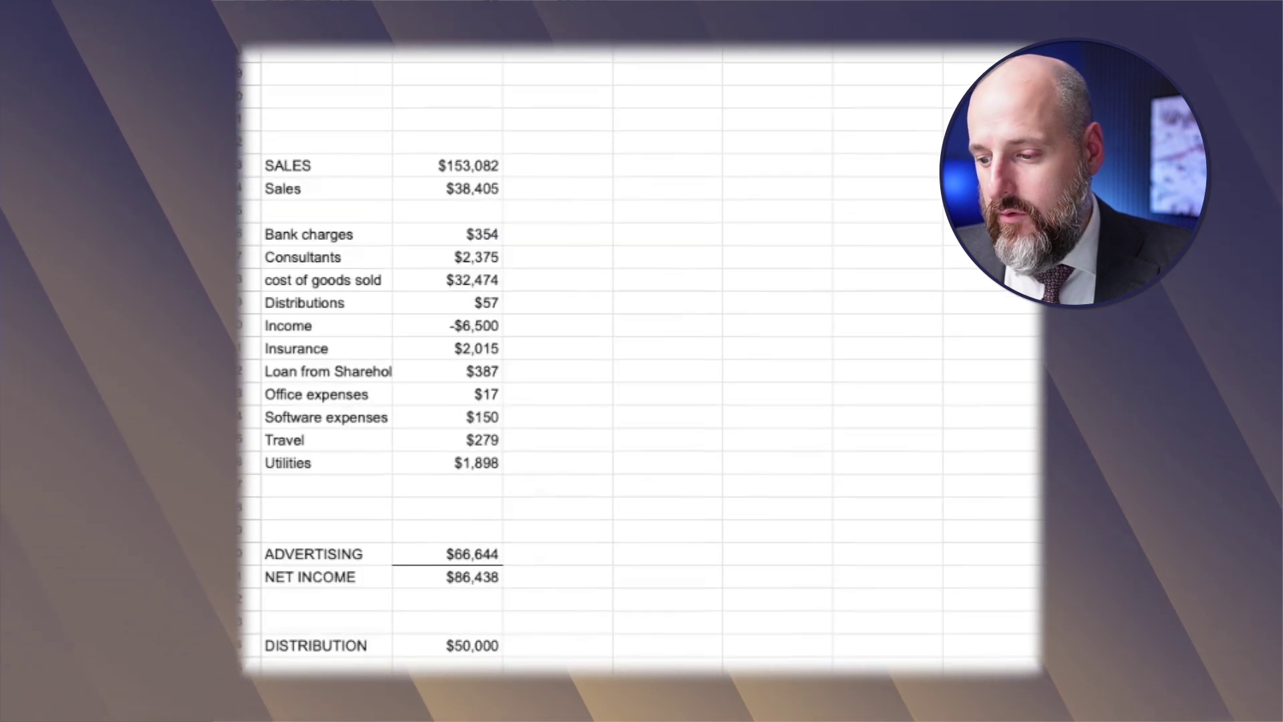
scroll(667, 381, "up", 3)
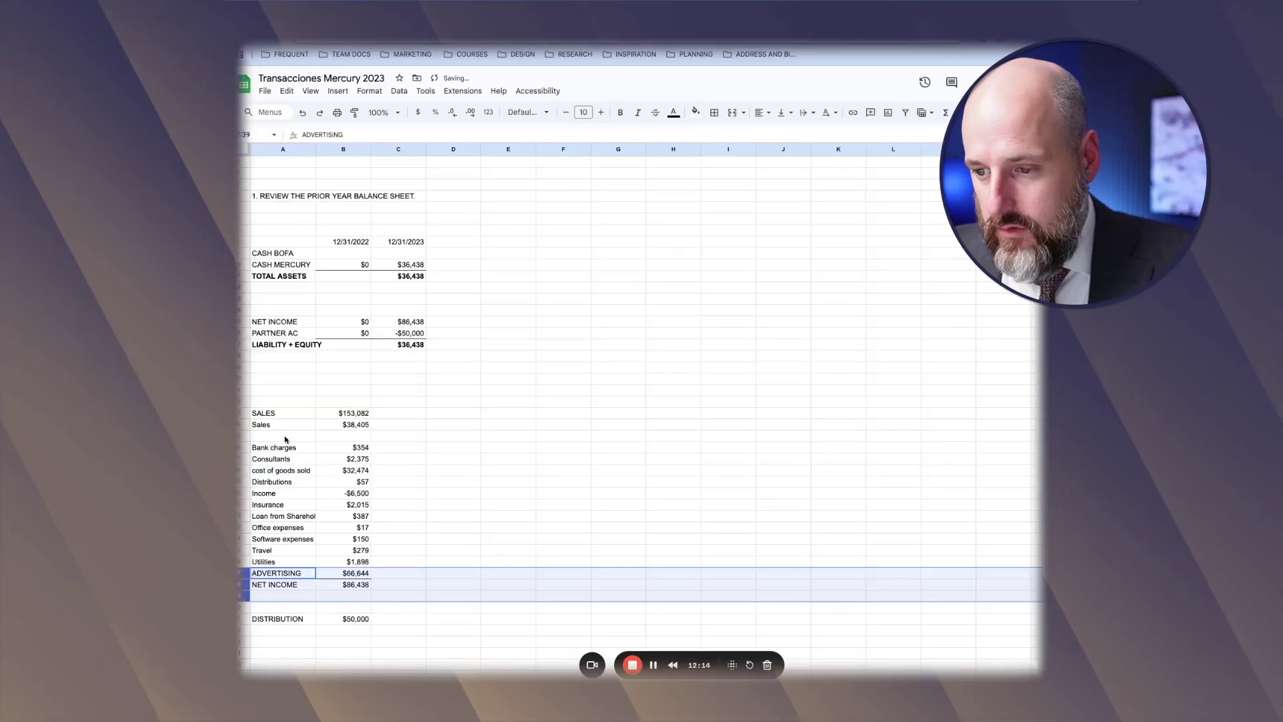
left_click(508, 550)
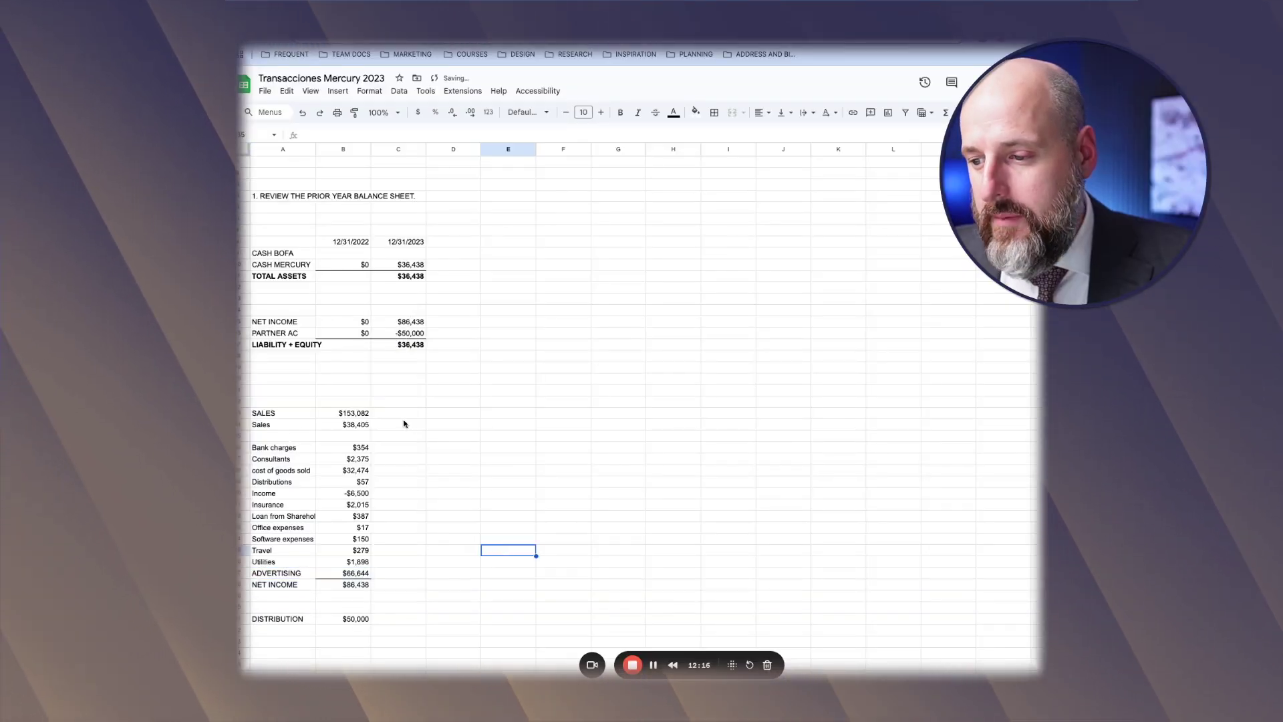
- Move the amounts for Sales through Utilities from column B to column C, leaving the SALES and ADVERTISING amounts in column B
left_click(351, 425)
key("shift+Down")
key("shift+Down")
key("shift+Down")
key("shift+Down")
key("shift+Down")
key("shift+Down")
key("shift+Down")
key("shift+Down")
key("shift+Down")
key("shift+Down")
key("shift+Down")
key("shift+Down")
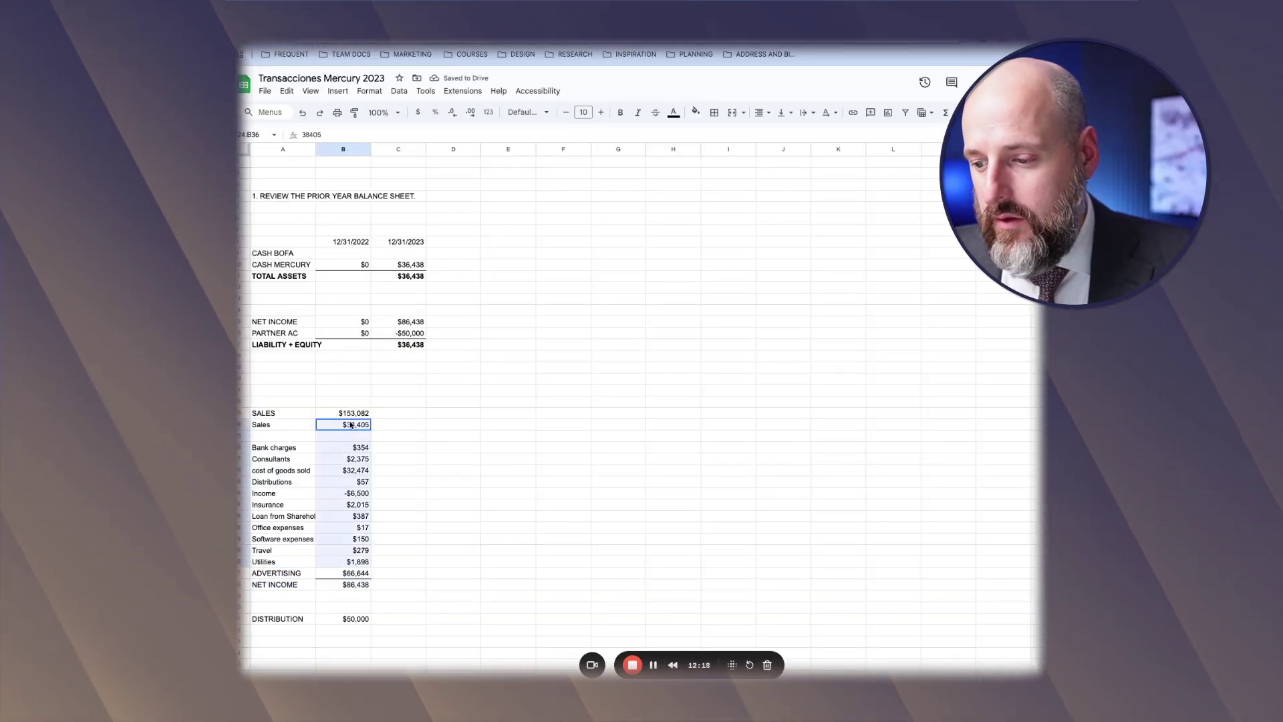
left_click_drag(371, 539, 378, 540)
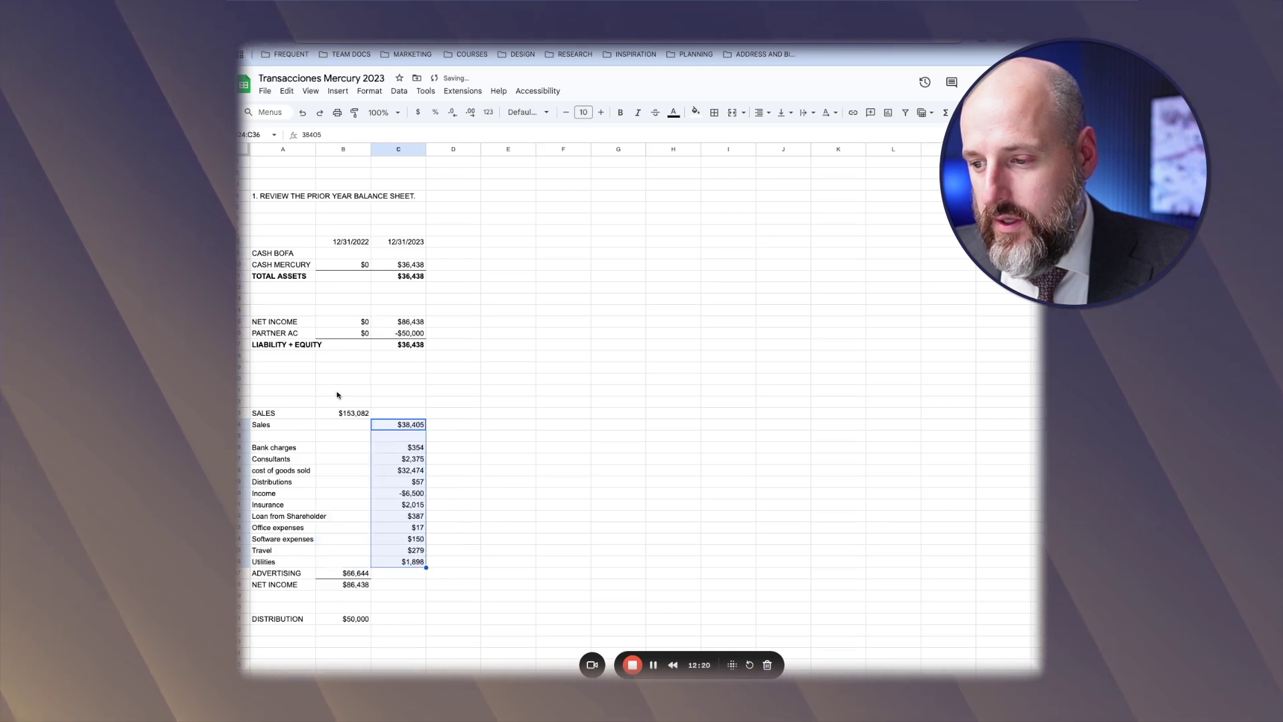
- Add the right-aligned headings MECURY and BOFA above the income statement's two amount columns
left_click(337, 400)
type("MECURY")
key("Tab")
type("BOF")
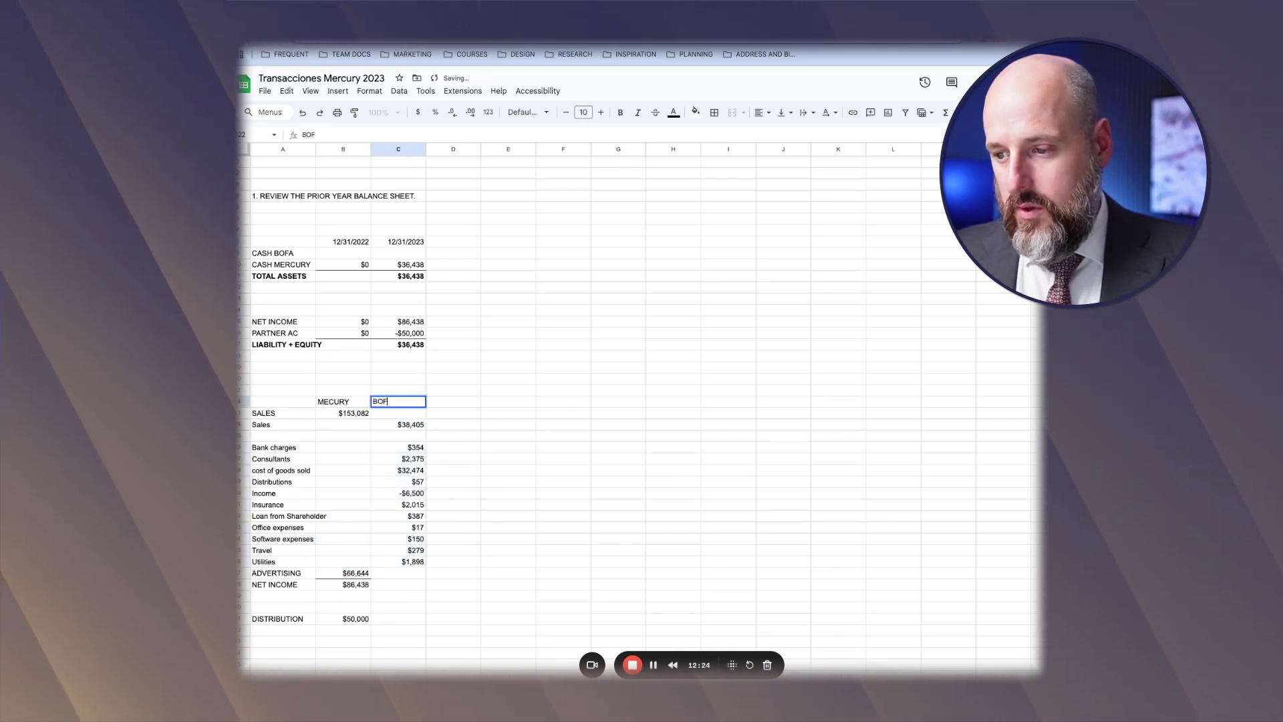
type("A")
key("Return")
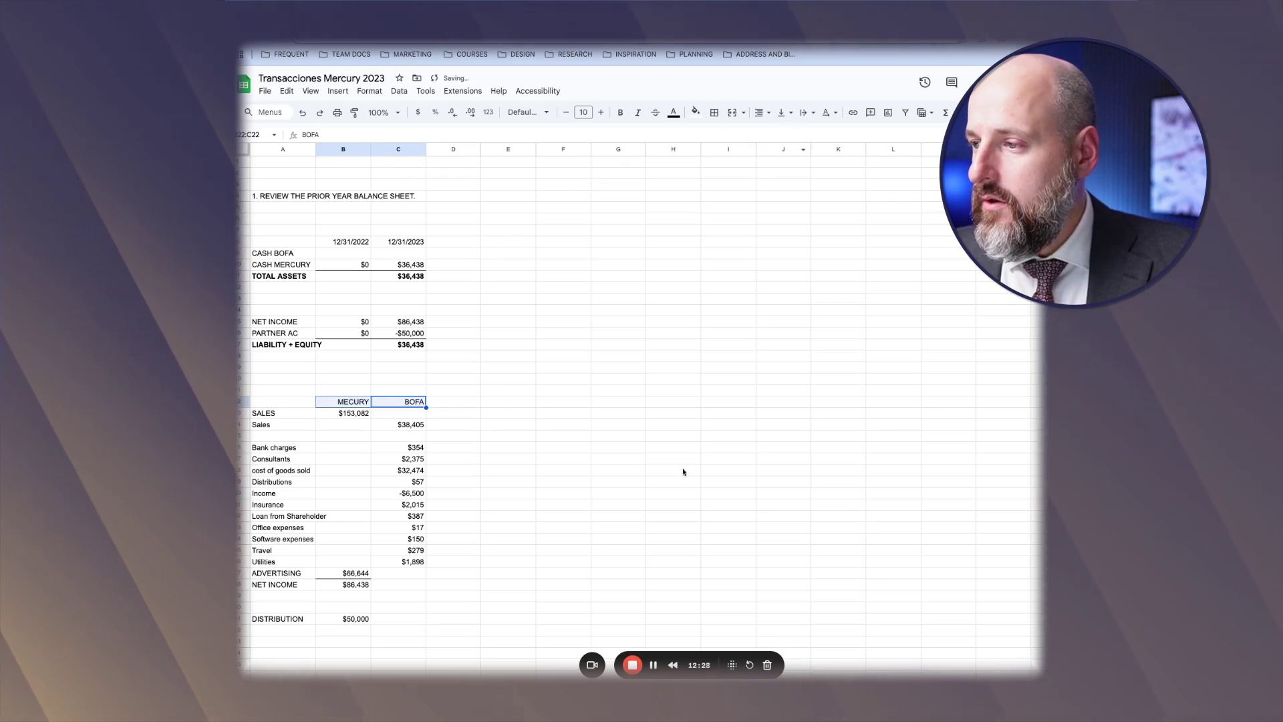
left_click(351, 415)
key("shift+Right")
key("super+shift+Down")
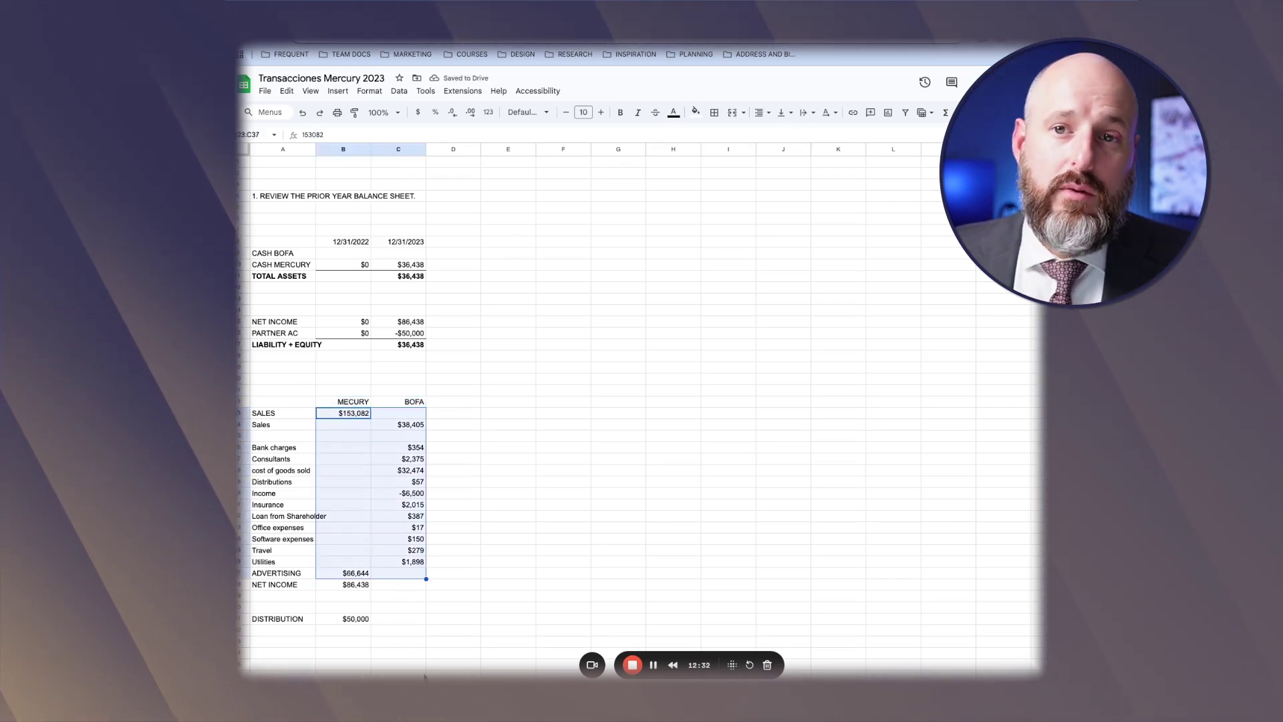
left_click(483, 388)
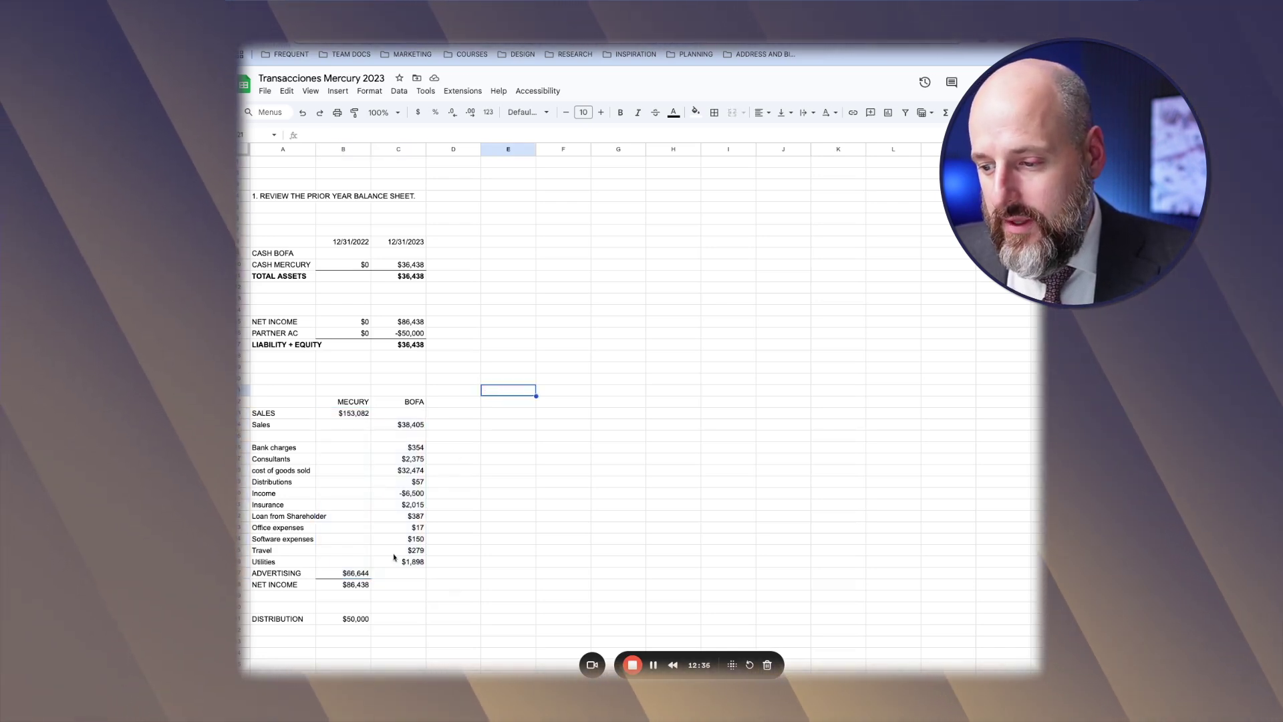
- Rewrite the MECURY net income formula to add both sales rows and subtract each row from Bank charges through ADVERTISING
left_click(352, 586)
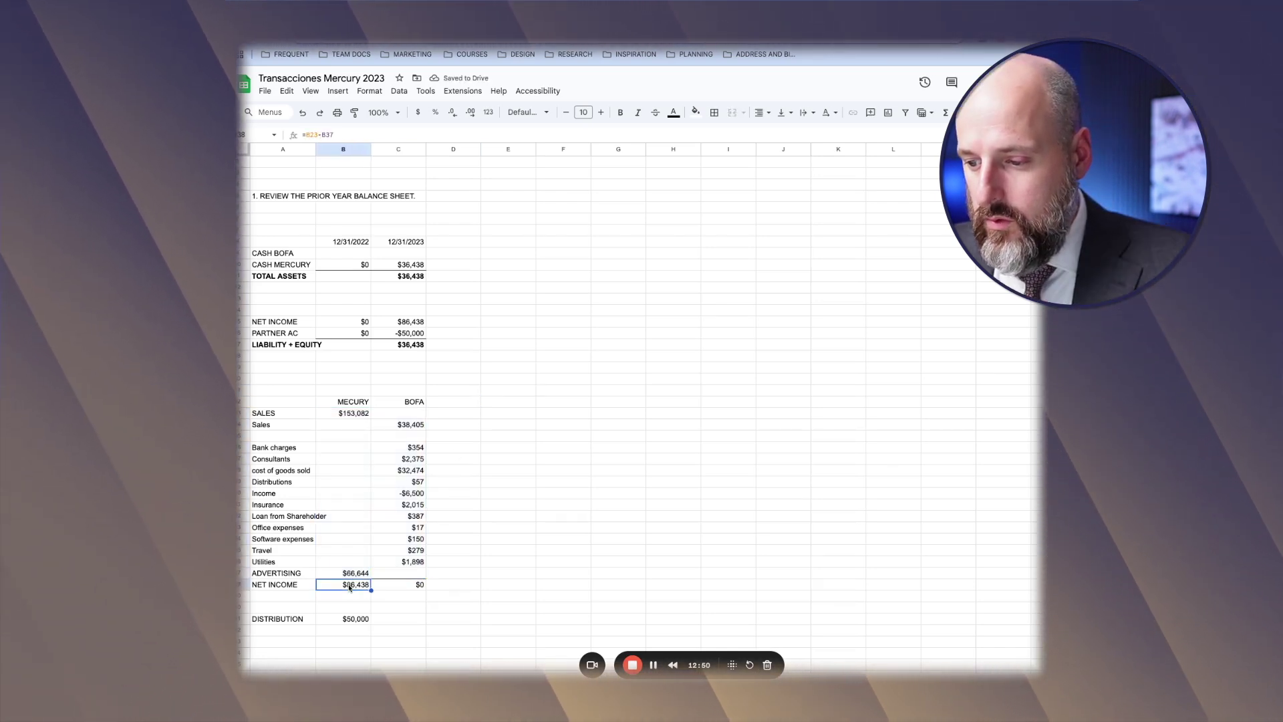
type("=")
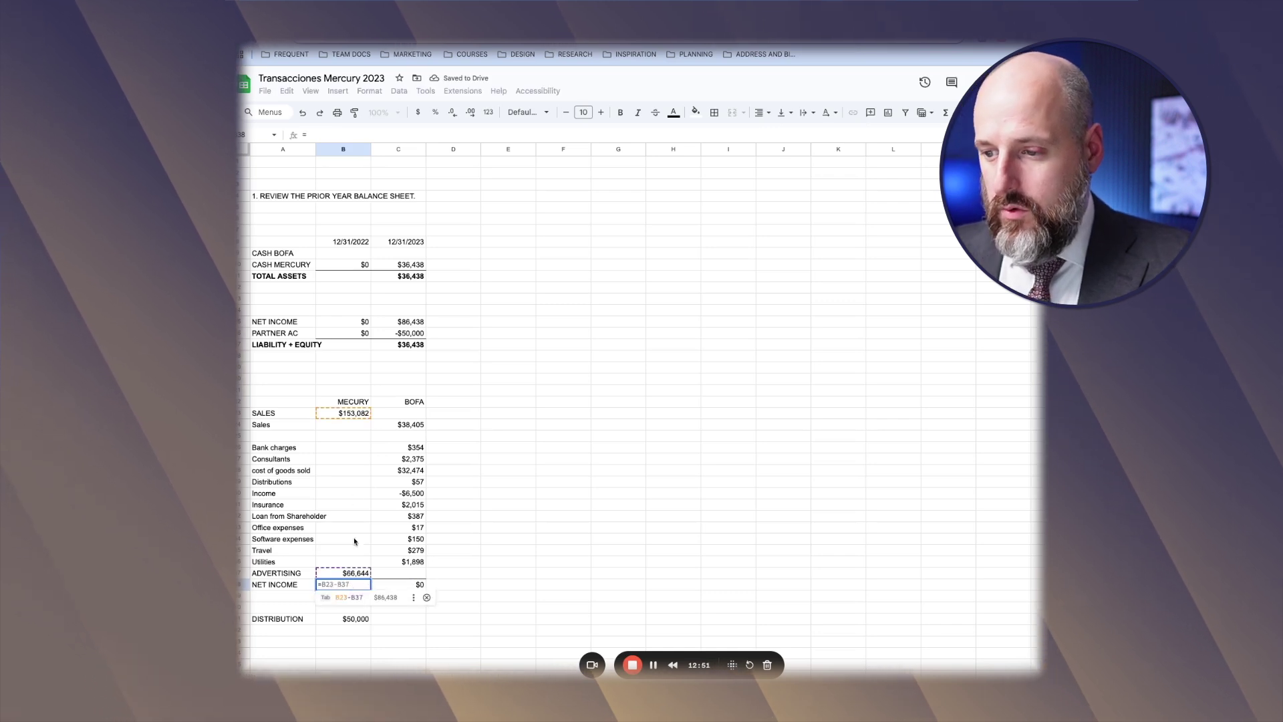
left_click(348, 413)
type("+")
left_click(348, 426)
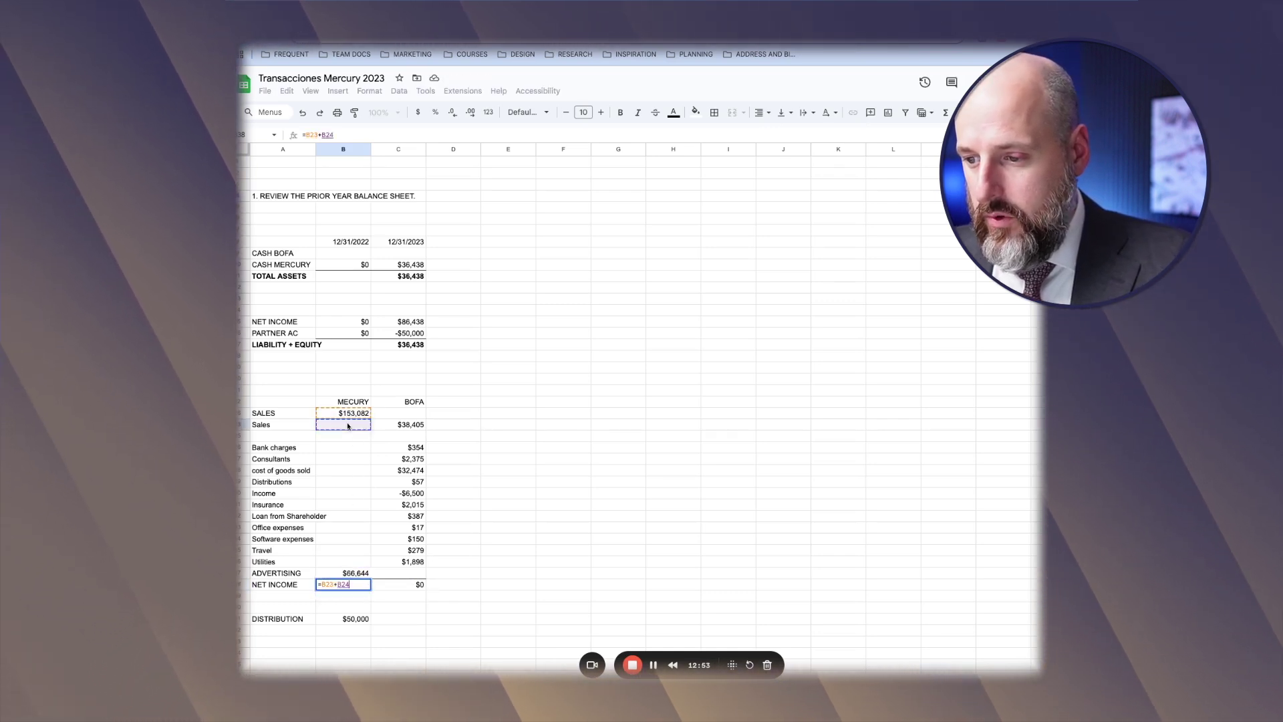
type("-")
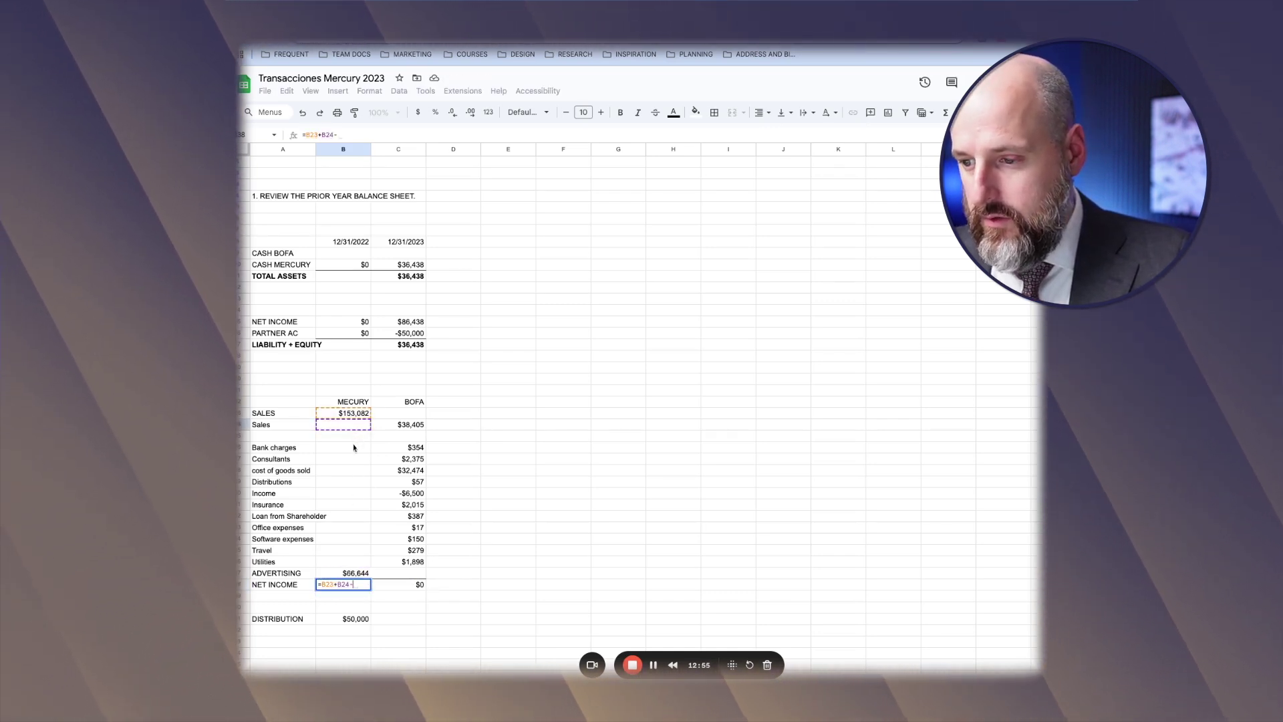
left_click(352, 448)
type("-")
left_click(349, 459)
type("-")
left_click(348, 471)
type("-")
left_click(348, 484)
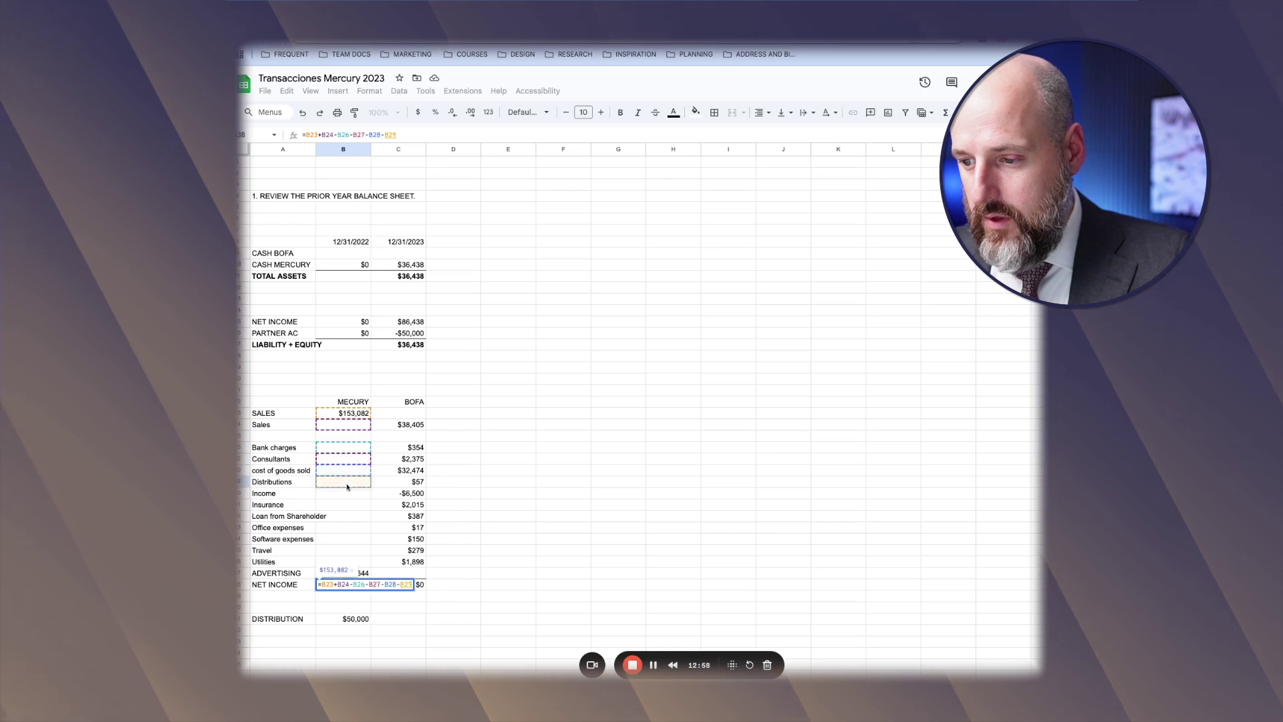
type("-B26-")
left_click(348, 516)
type("-")
left_click(347, 527)
type("-")
left_click(348, 538)
type("-")
left_click(348, 550)
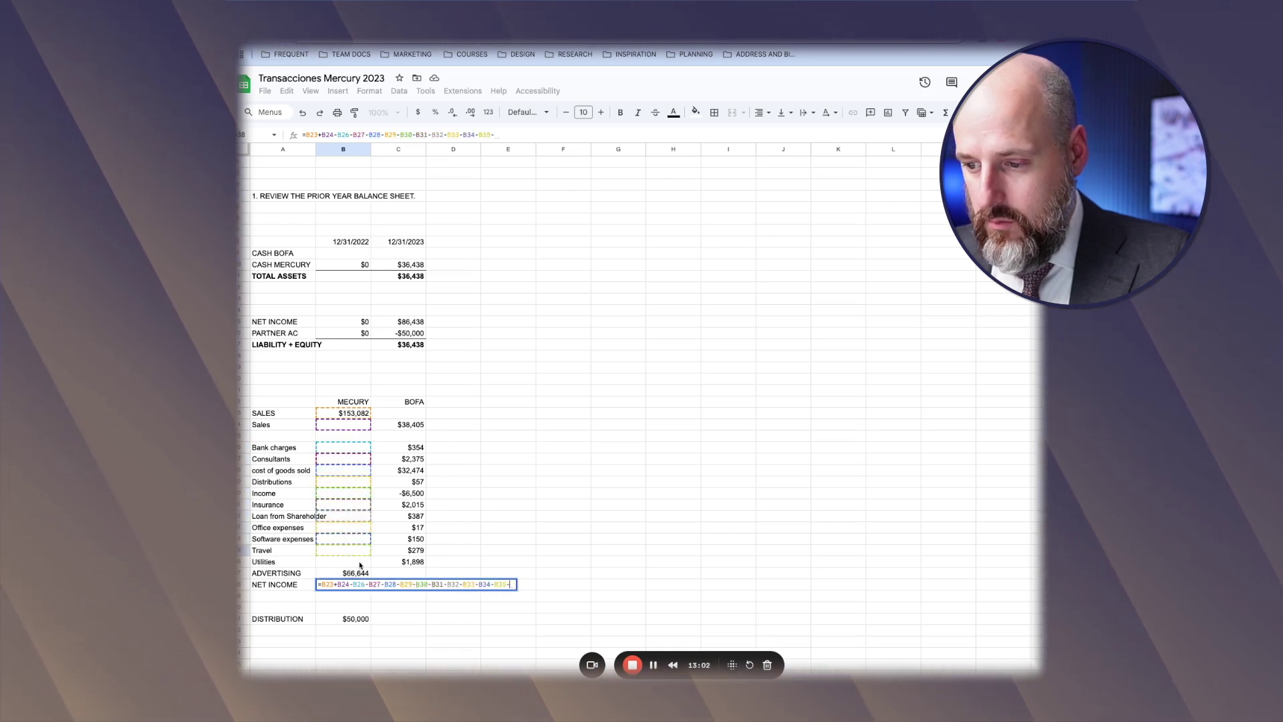
key("Return")
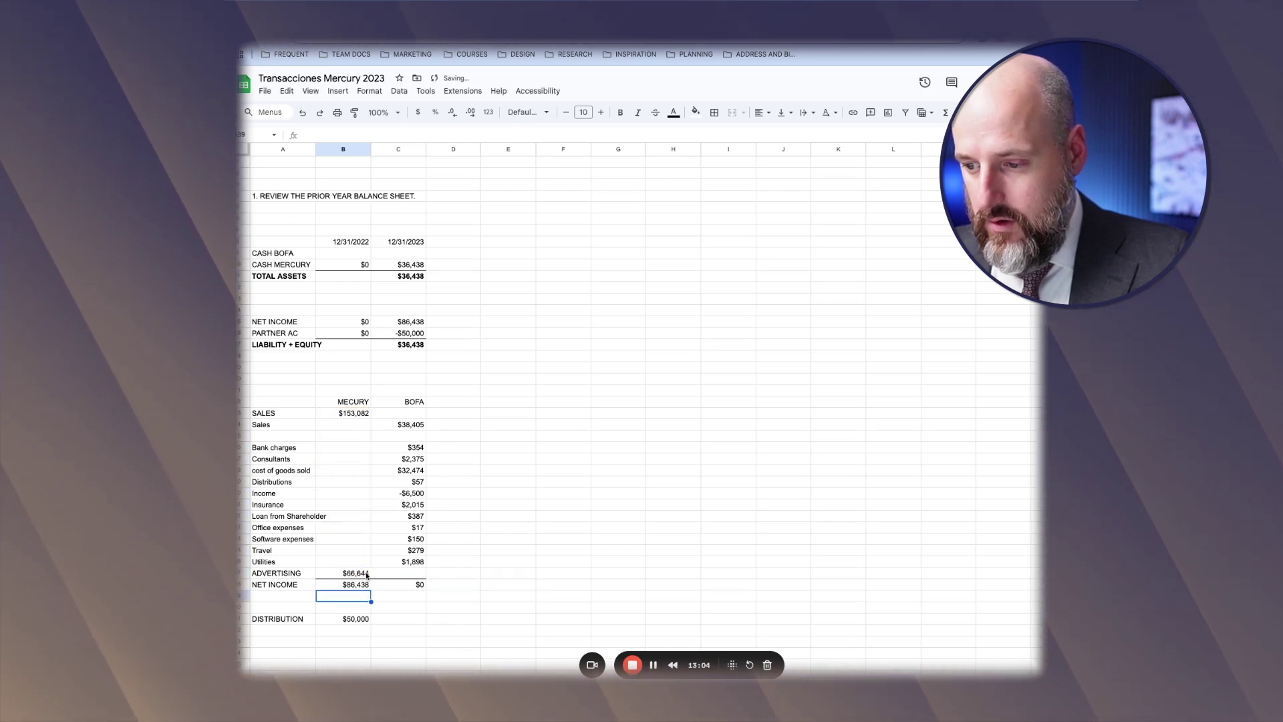
- Copy the MECURY net income formula across to the BOFA column
left_click(359, 585)
left_click_drag(371, 590, 425, 589)
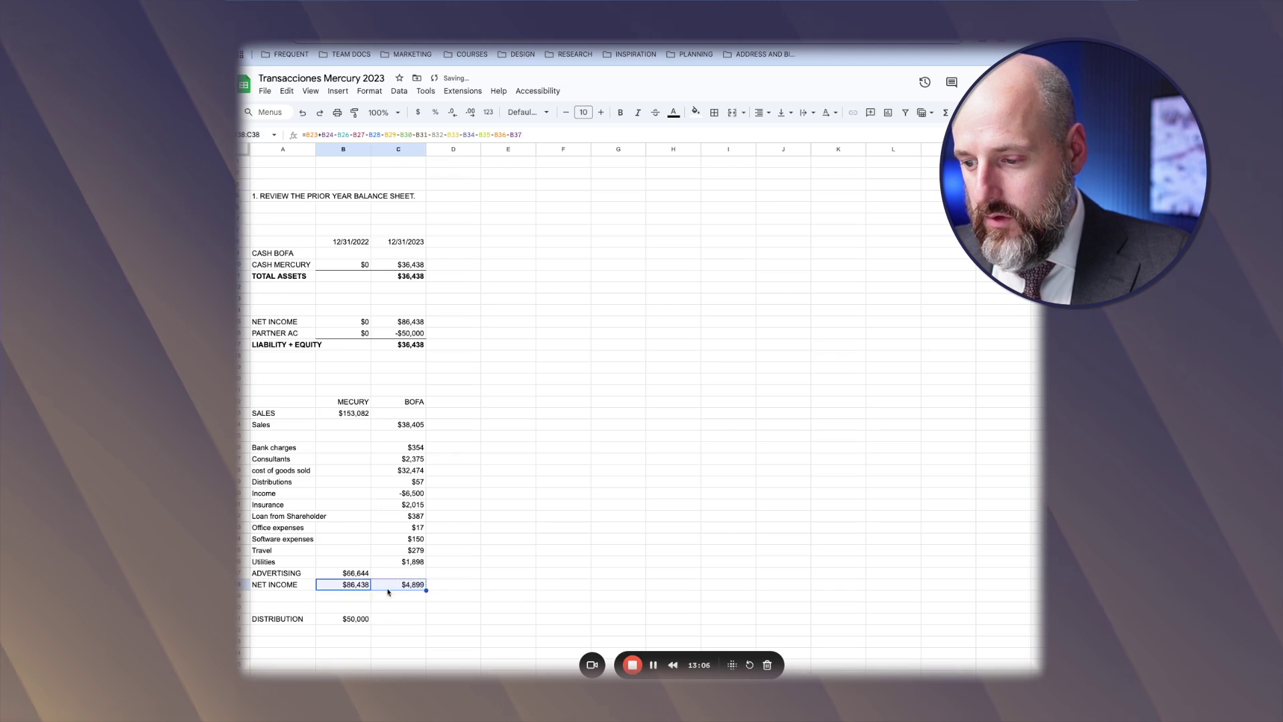
left_click(431, 602)
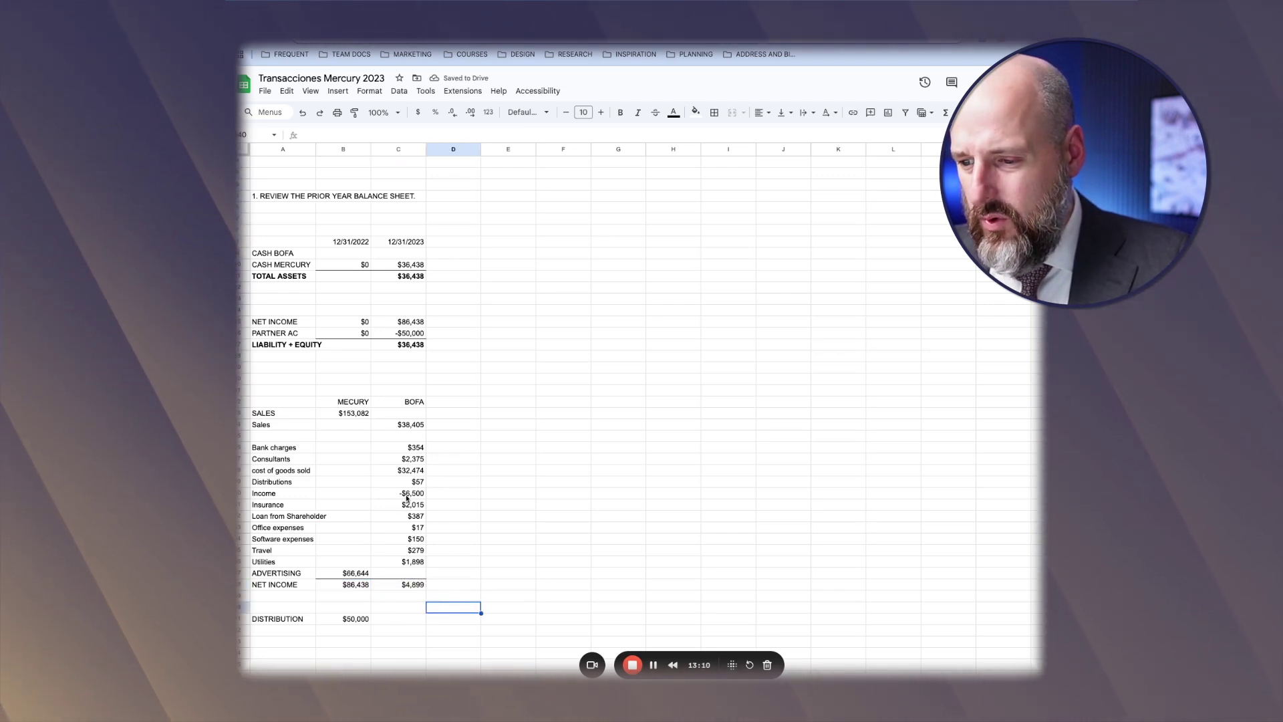
- Combine the BOFA Income amount with Sales, storing the sum 31905 as a value in the Sales row, and delete the Income row
left_click(270, 427)
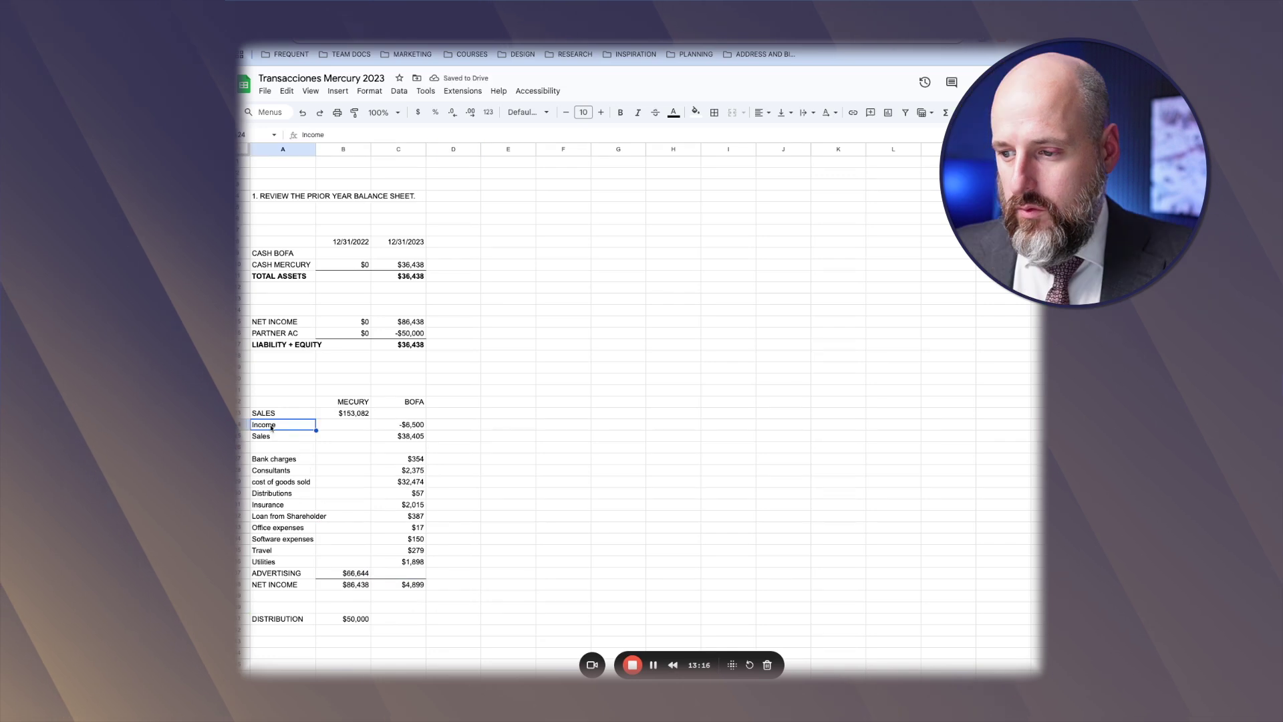
type("=")
key("Left")
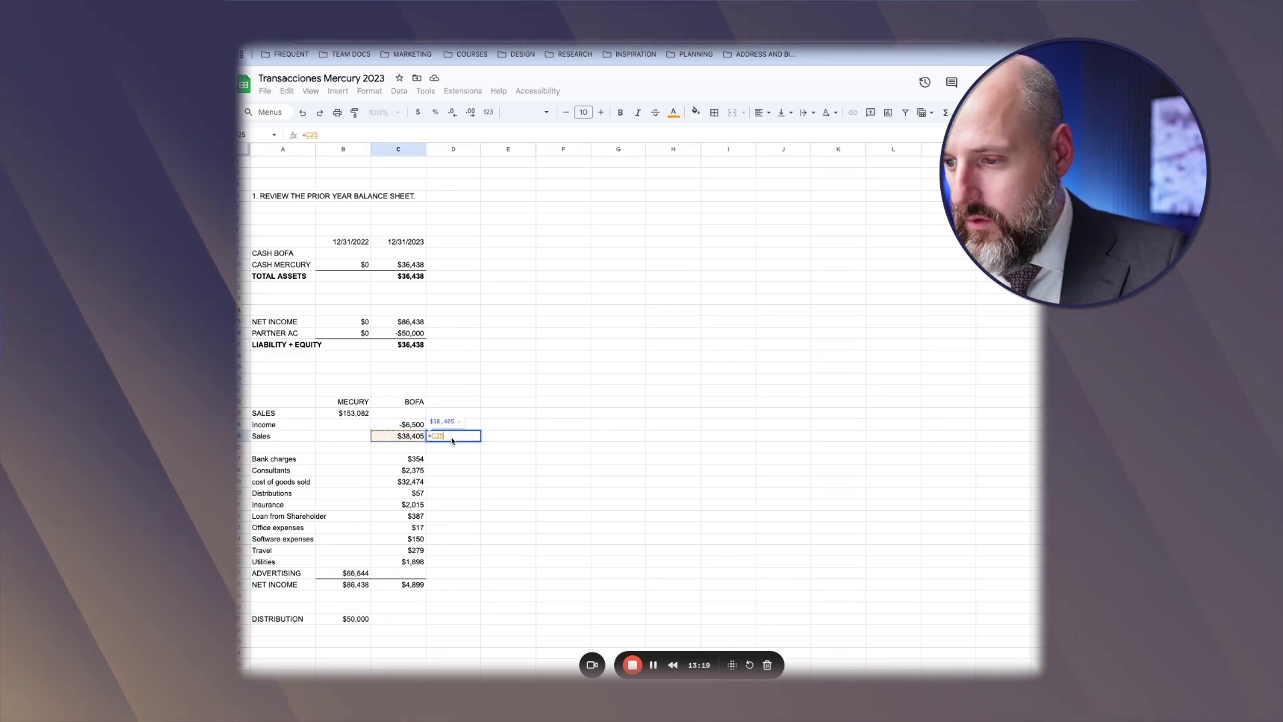
right_click(411, 435)
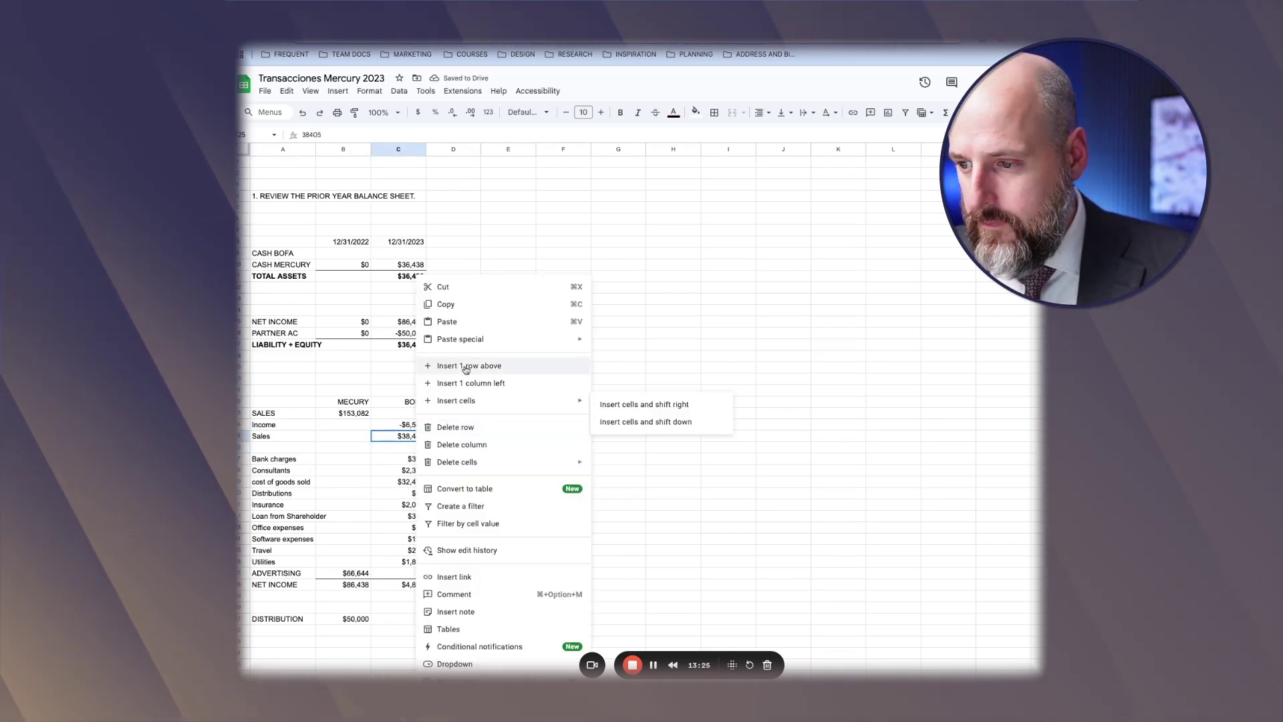
left_click(637, 345)
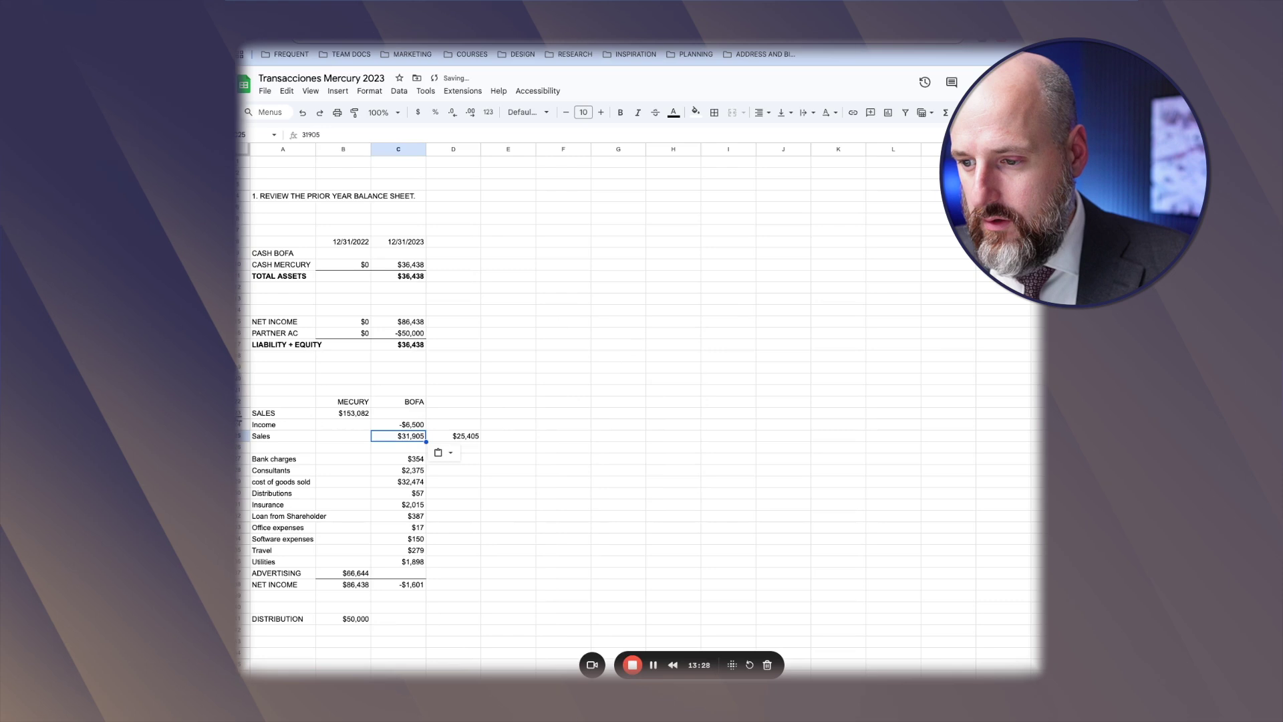
right_click(241, 425)
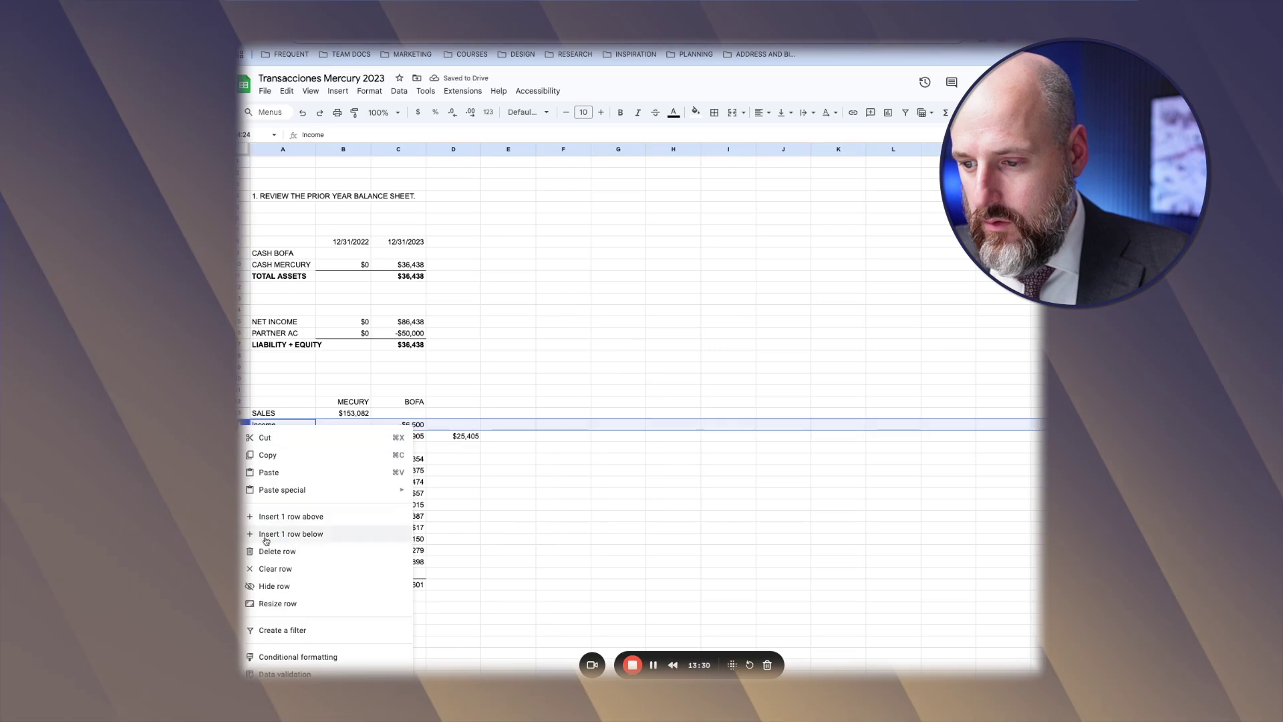
left_click(287, 544)
- Remove every expense reference from the MECURY net income formula, including the broken one, keeping only the two sales rows
double_click(343, 573)
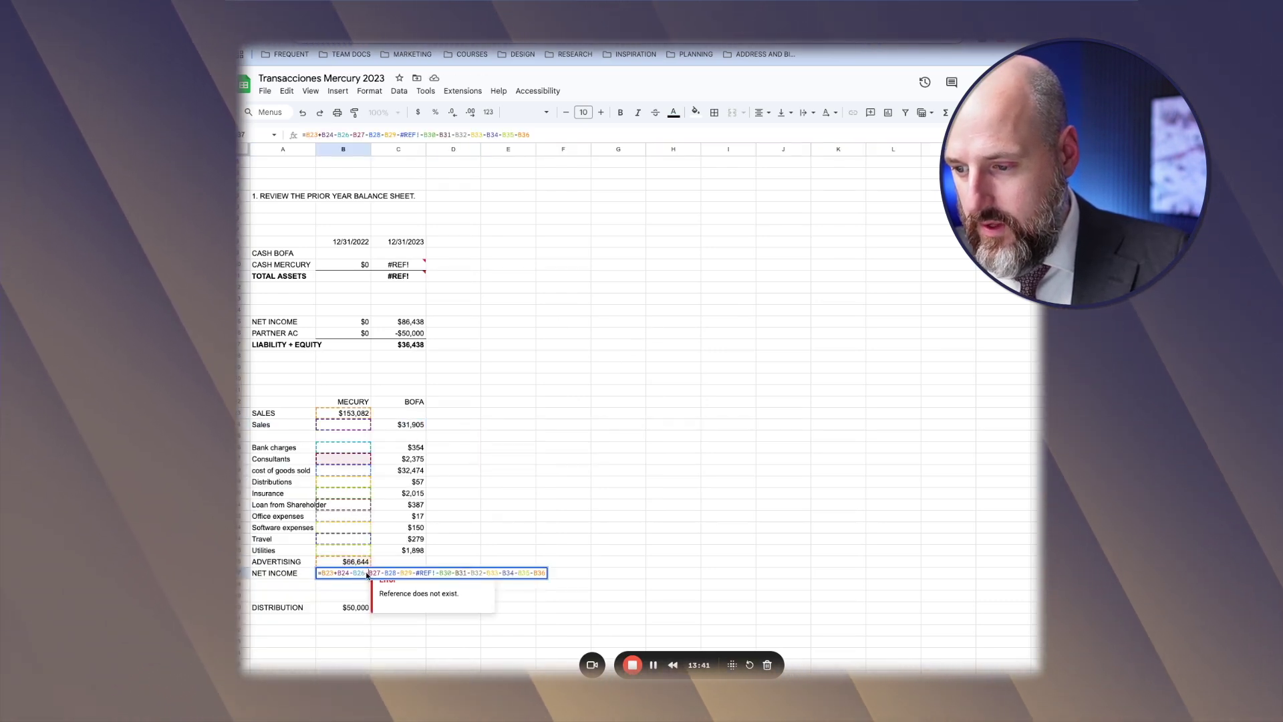
left_click_drag(353, 573, 552, 591)
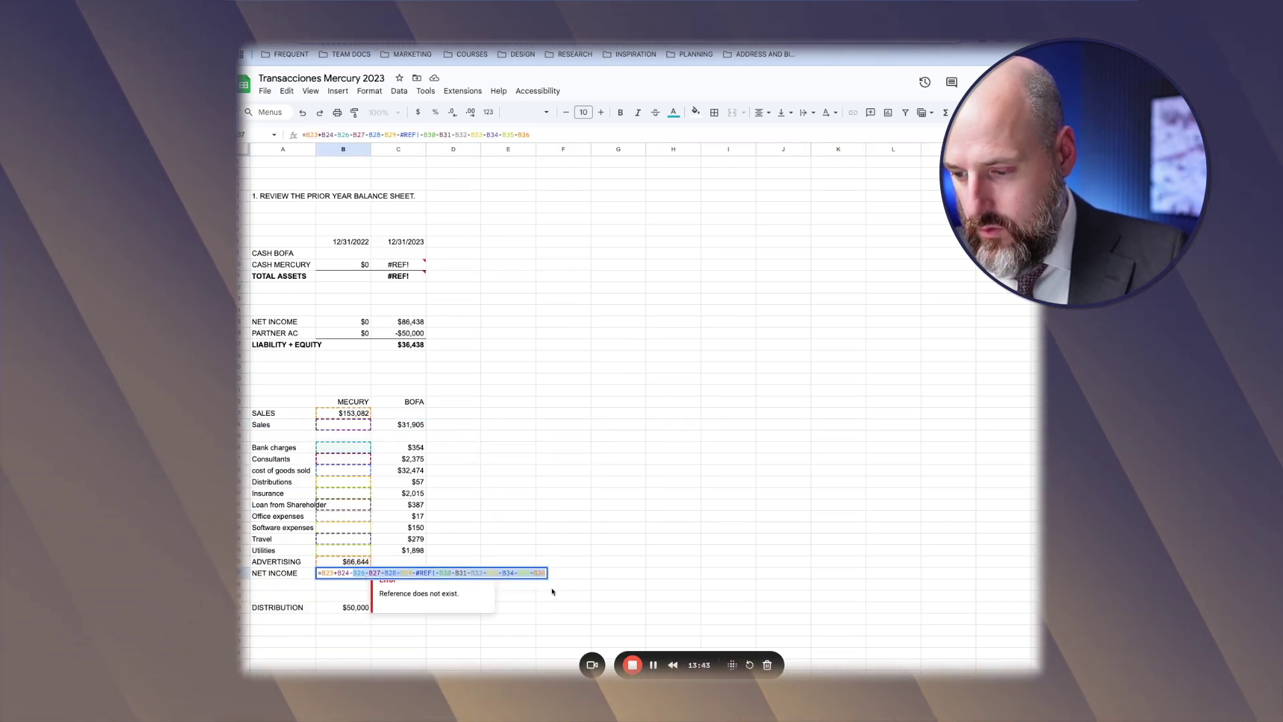
key("BackSpace")
key("Return")
left_click(510, 498)
- Insert an extra row beneath the Sales row and label the row directly under Sales TOTAL SALES
right_click(242, 436)
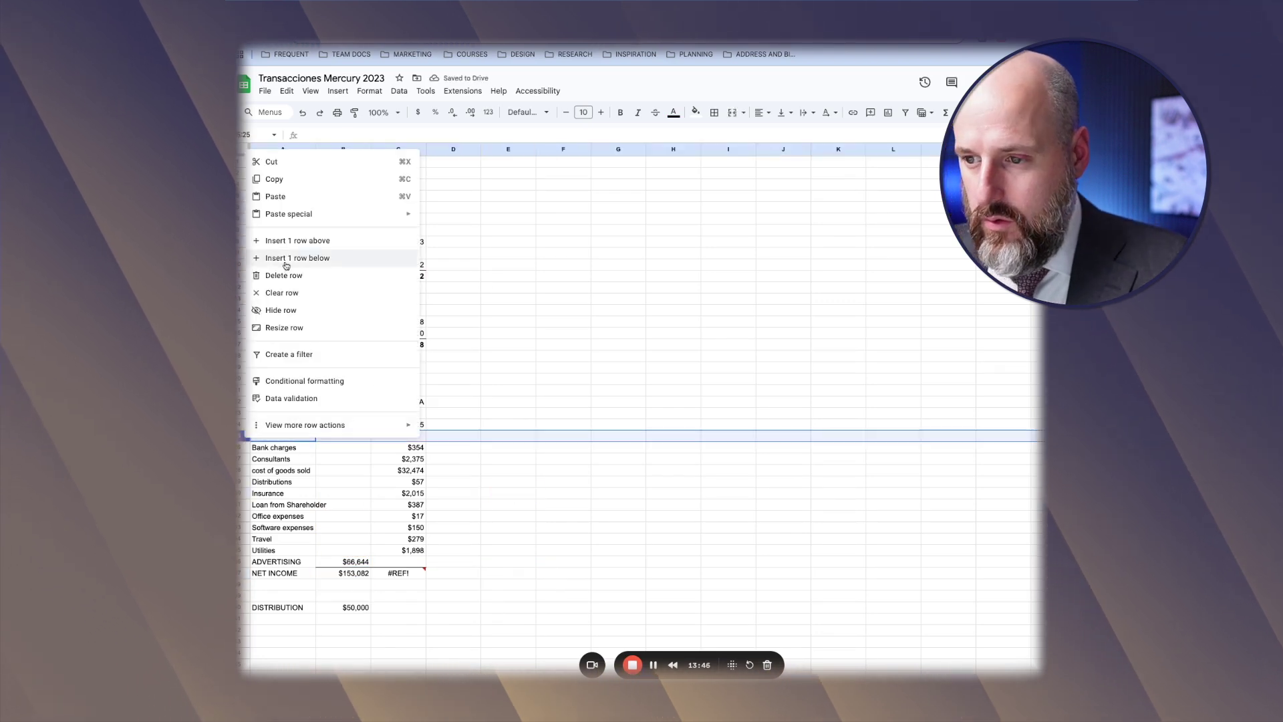
left_click(297, 257)
type("tot")
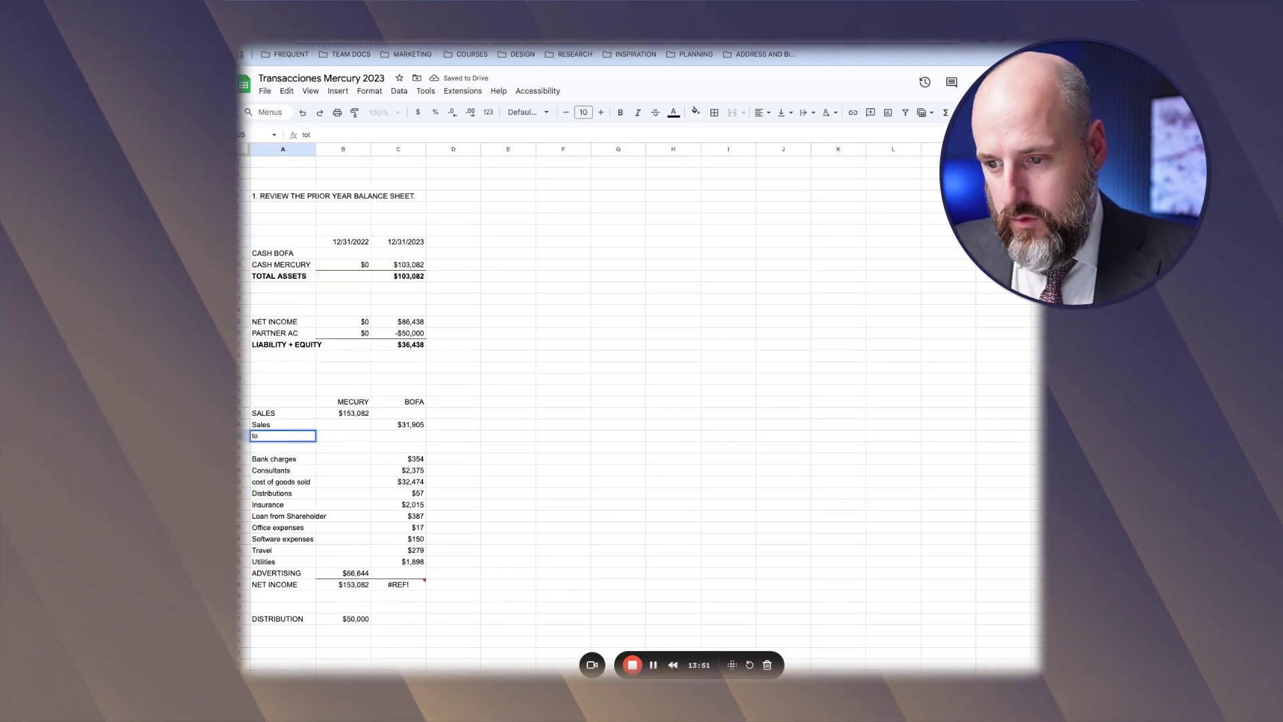
type("AL SALES")
key("Return")
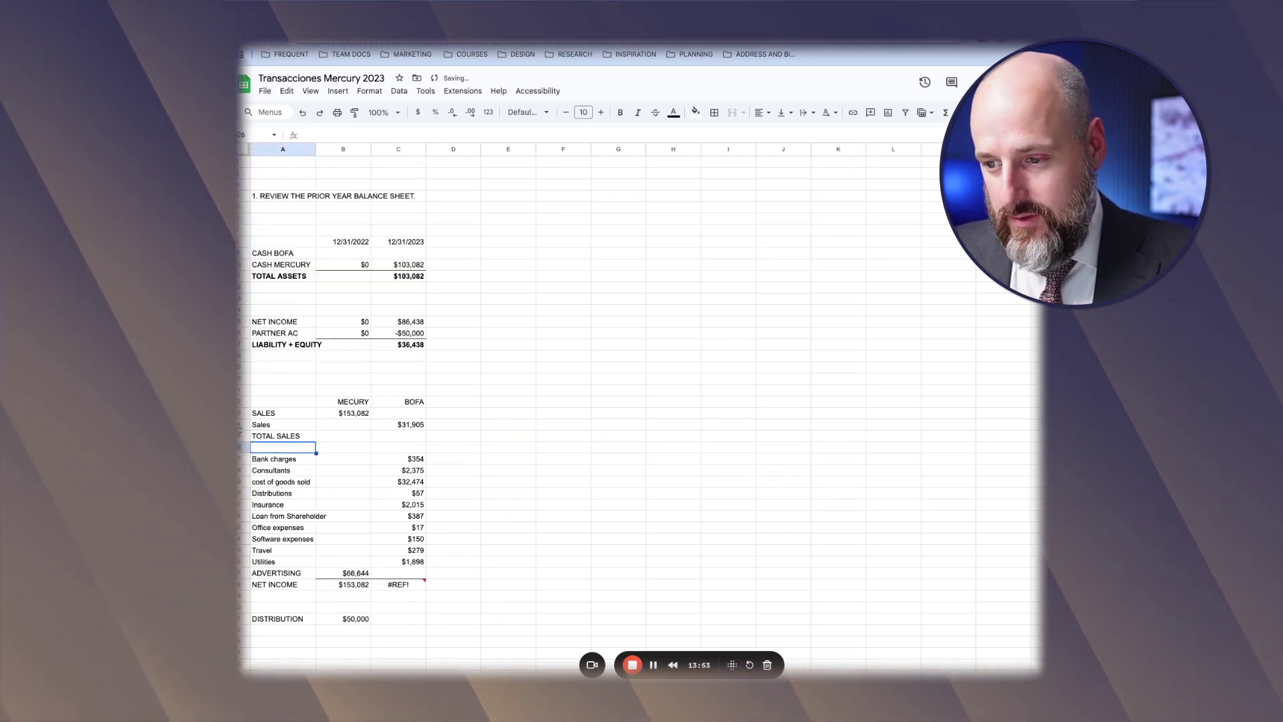
- Insert a row between ADVERTISING and NET INCOME and label it TOTAL EXPENSES
right_click(242, 573)
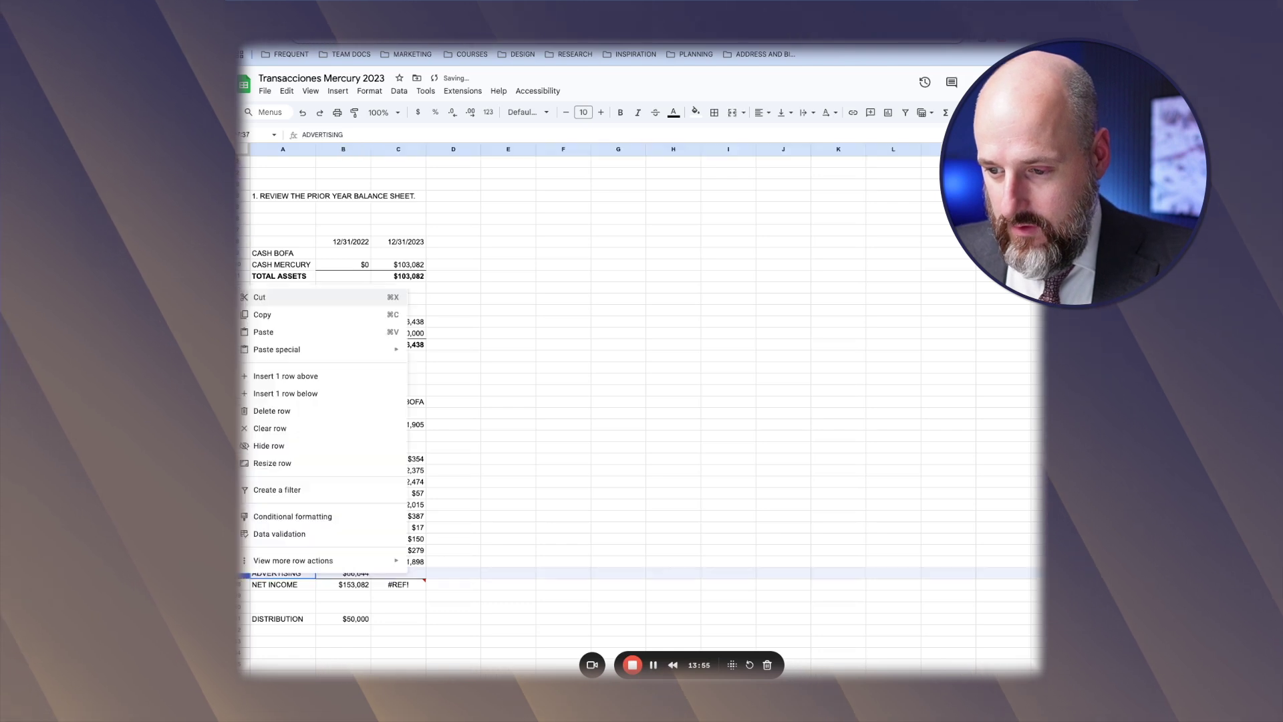
left_click(288, 393)
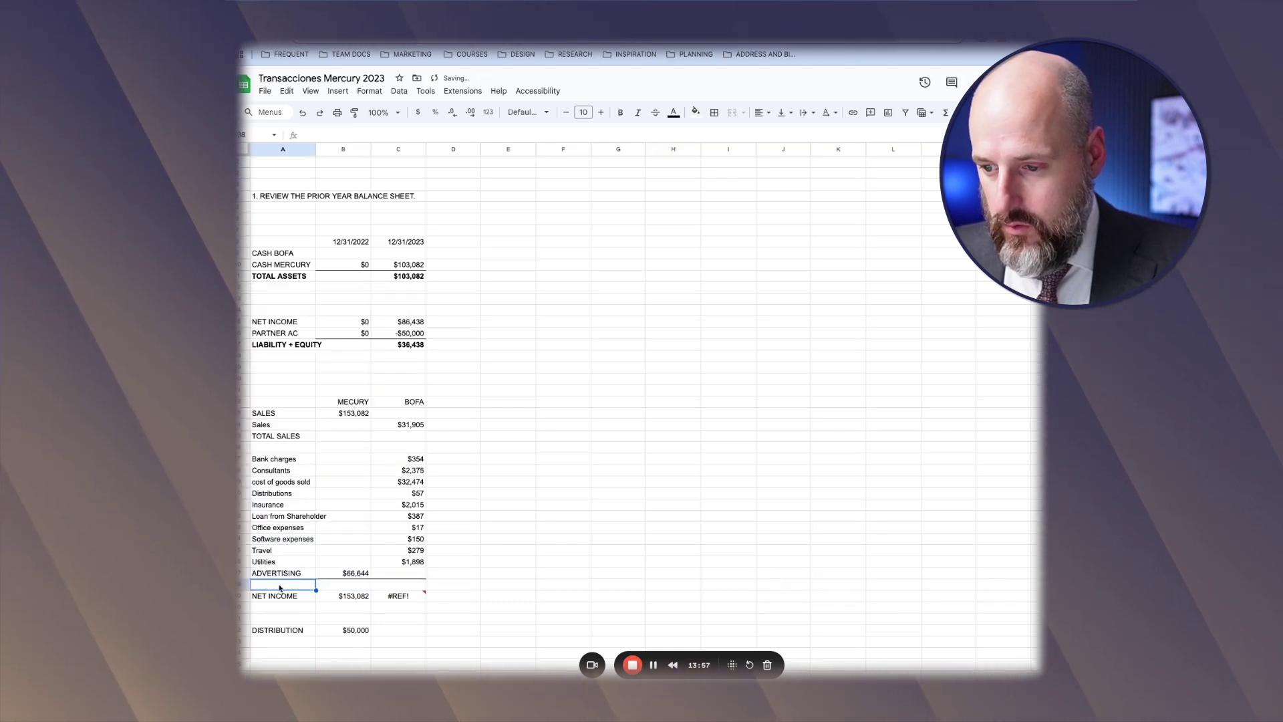
type("TOTAL EXPENSES")
key("Return")
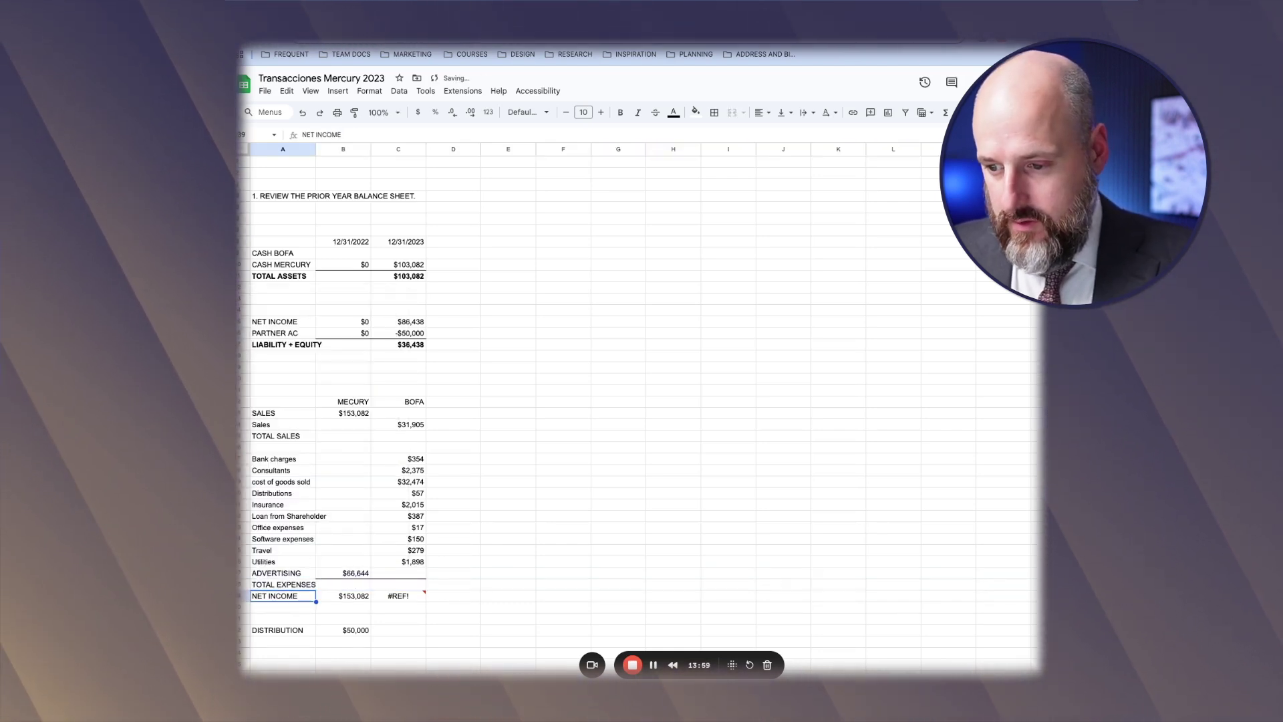
- Sum the expenses from Bank charges through ADVERTISING in the TOTAL EXPENSES row for both the MECURY and BOFA columns
left_click(354, 588)
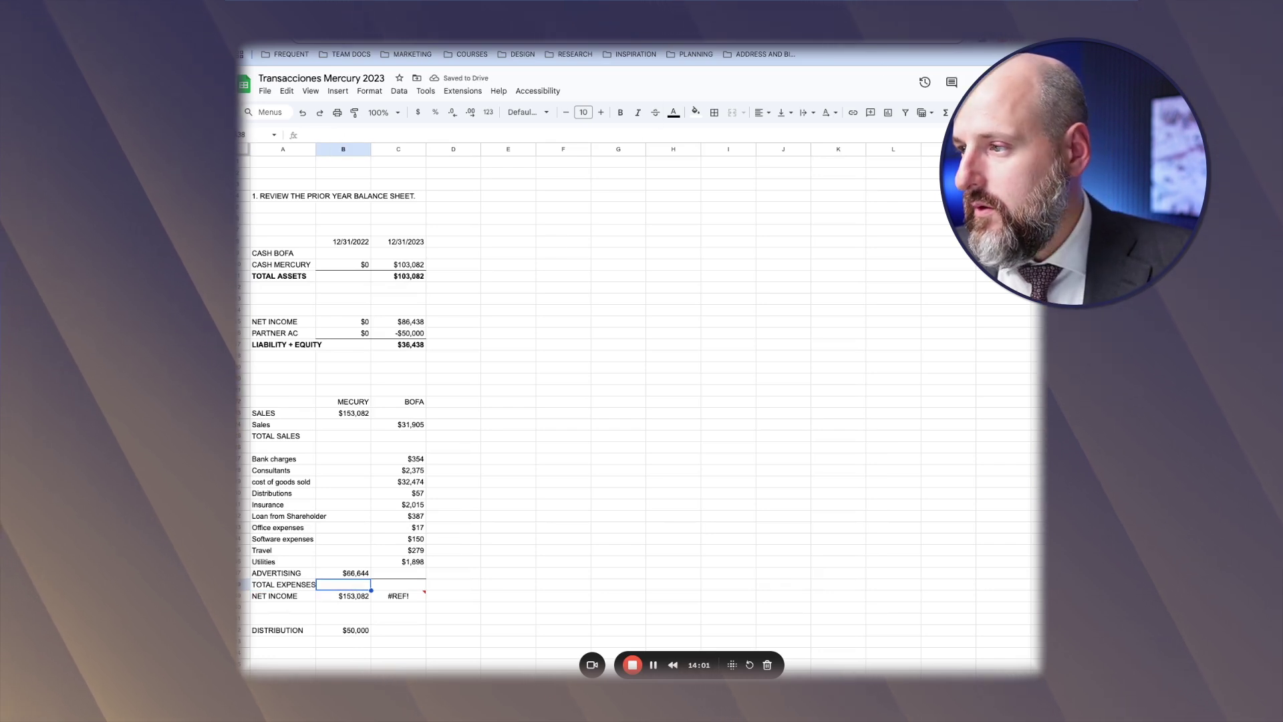
left_click(947, 112)
left_click(967, 133)
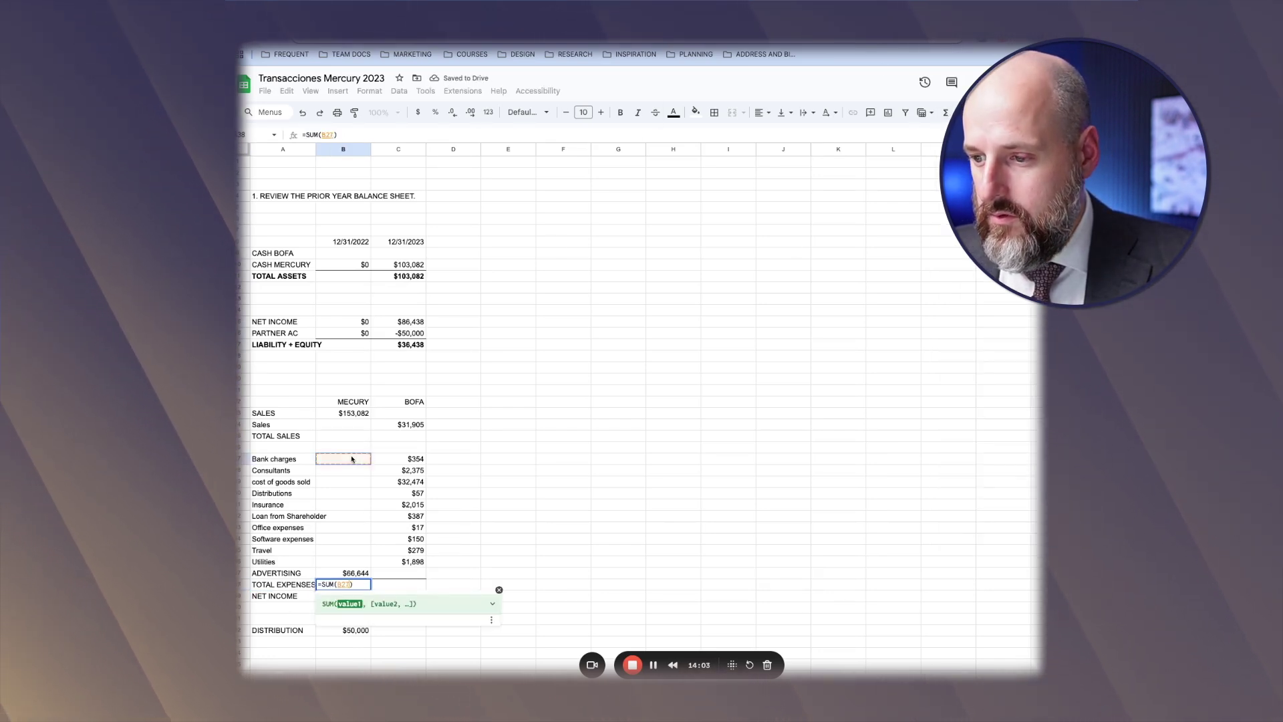
left_click_drag(352, 459, 352, 573)
key("Return")
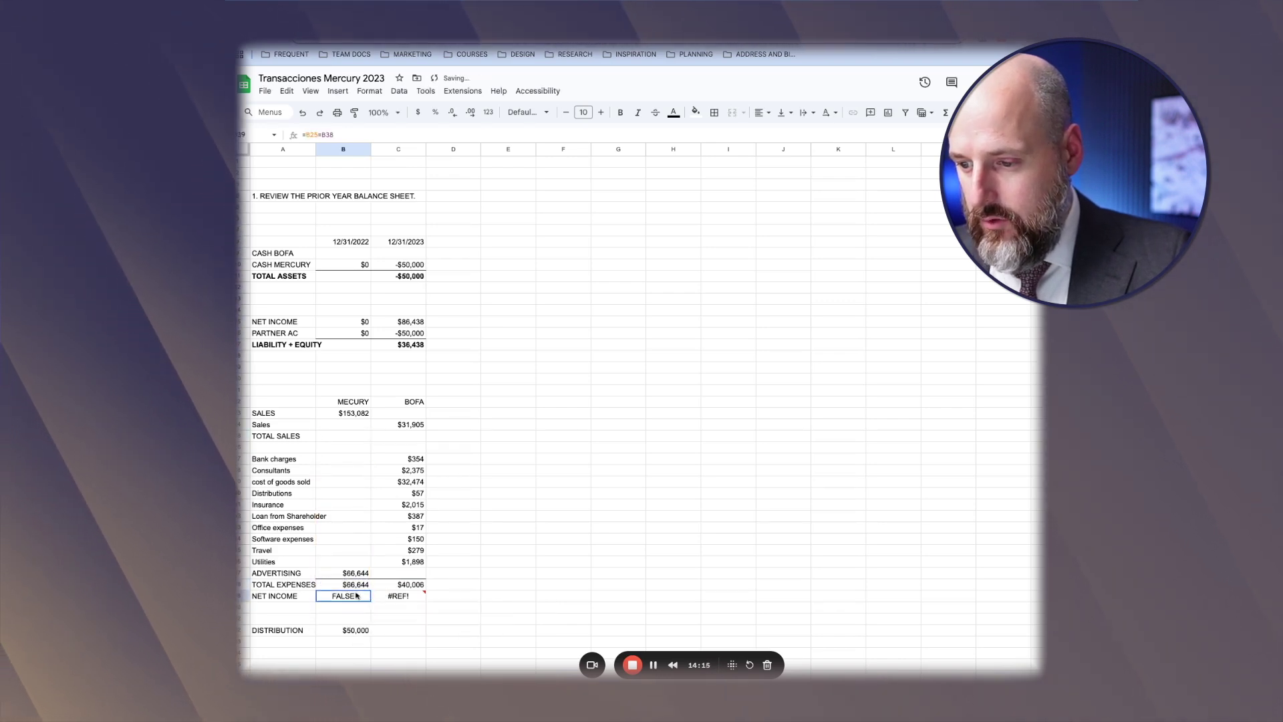
- Sum the two sales rows in the MECURY TOTAL SALES cell and copy the formula across to BOFA
left_click(344, 435)
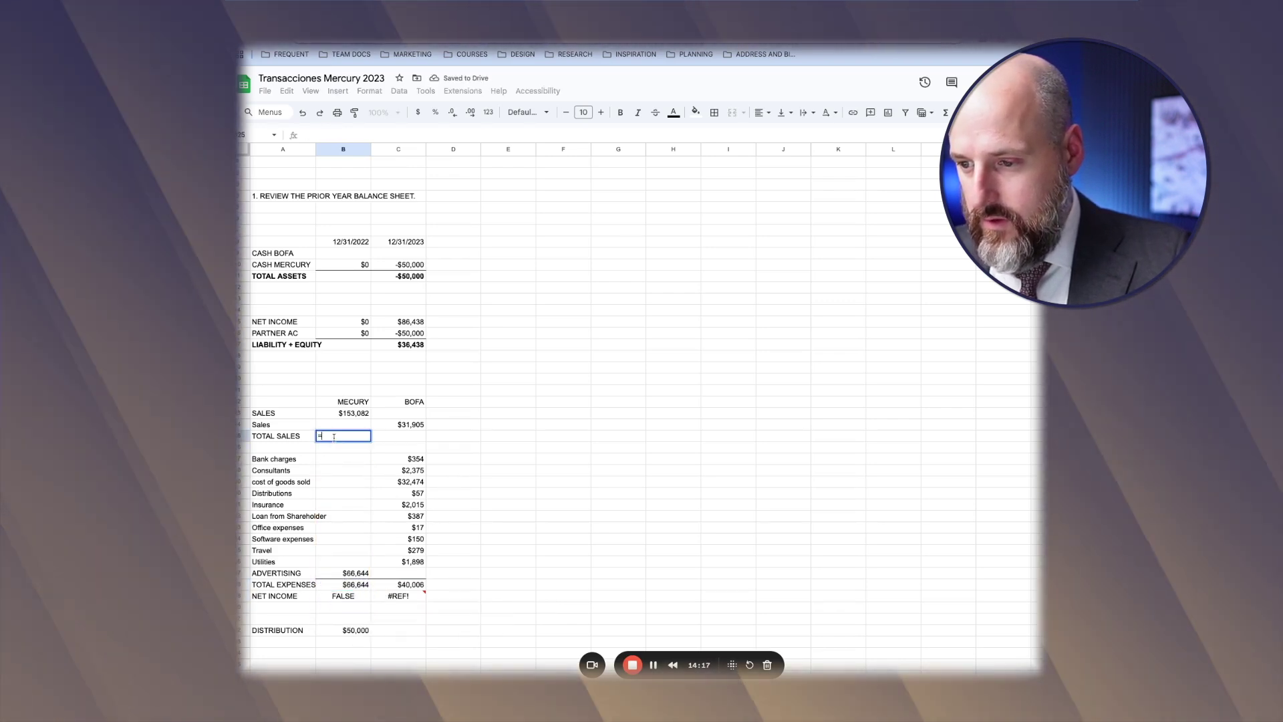
type("=")
key("Tab")
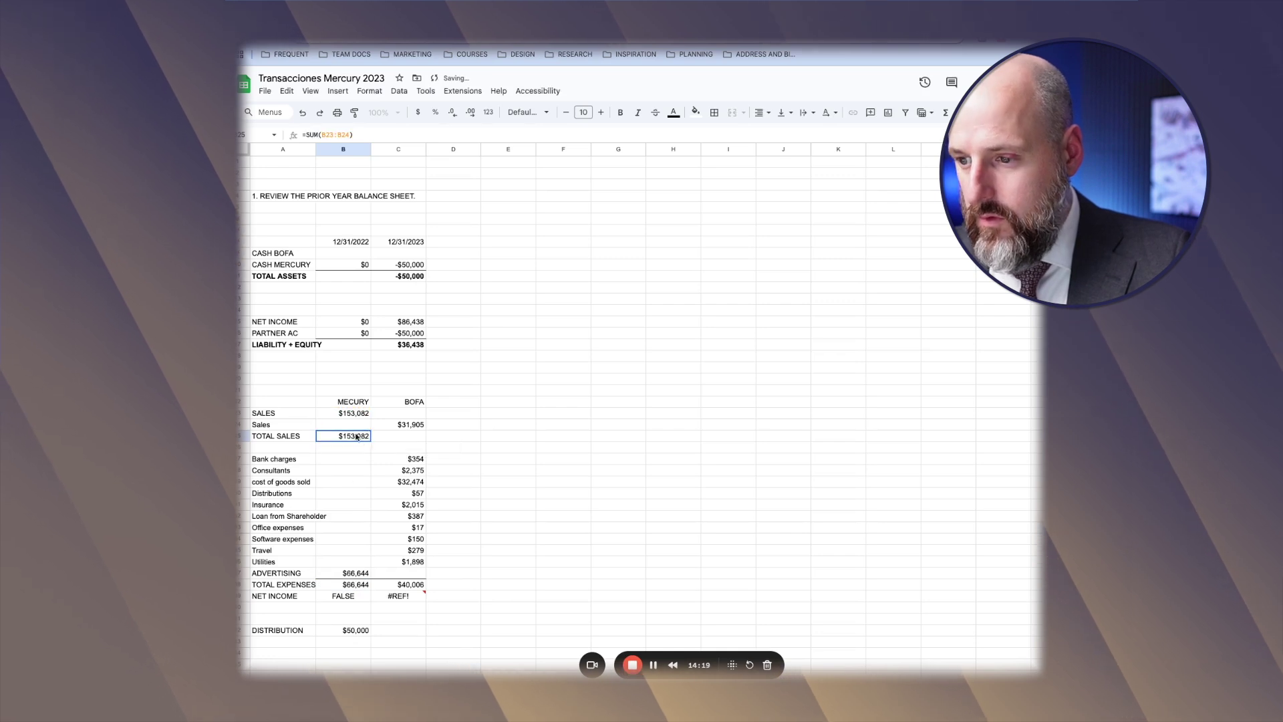
left_click_drag(370, 441, 399, 438)
- Rewrite the MECURY net income formula as TOTAL SALES minus TOTAL EXPENSES and copy it across to the BOFA column
left_click(354, 596)
left_click_drag(369, 601, 401, 598)
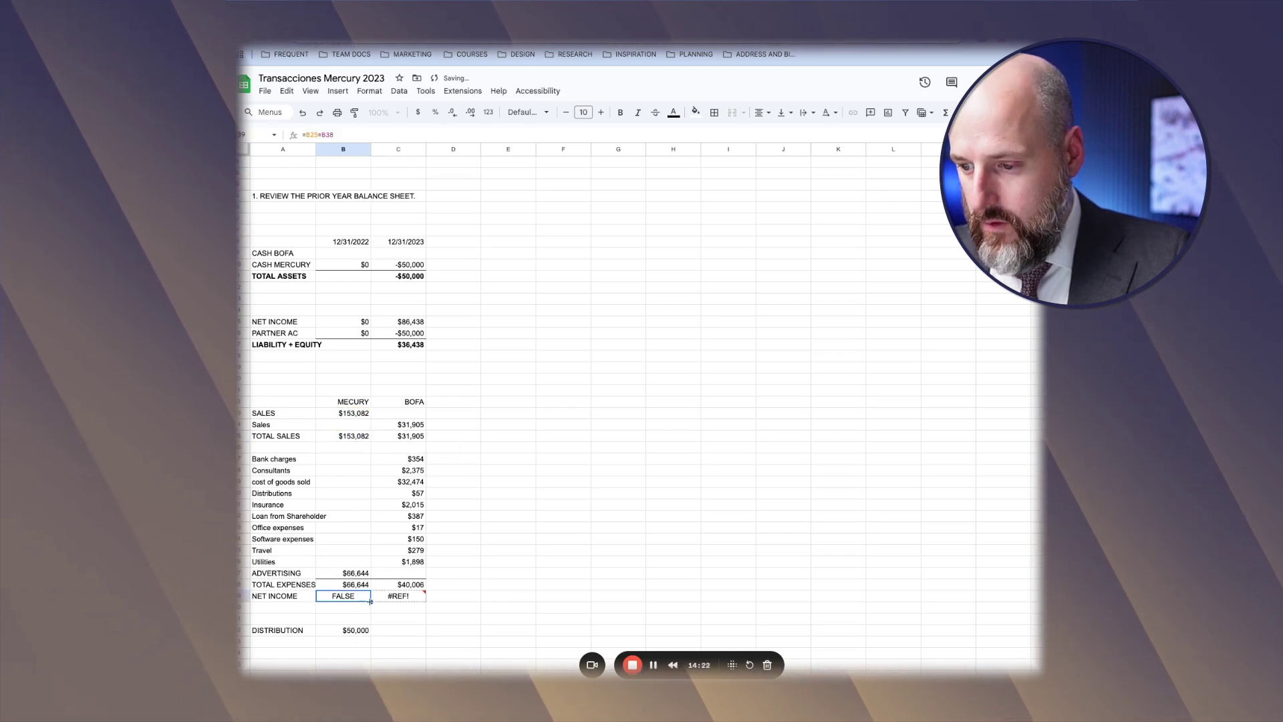
type("=")
left_click(349, 435)
type("-")
left_click(357, 585)
key("Return")
left_click(361, 596)
left_click(490, 560)
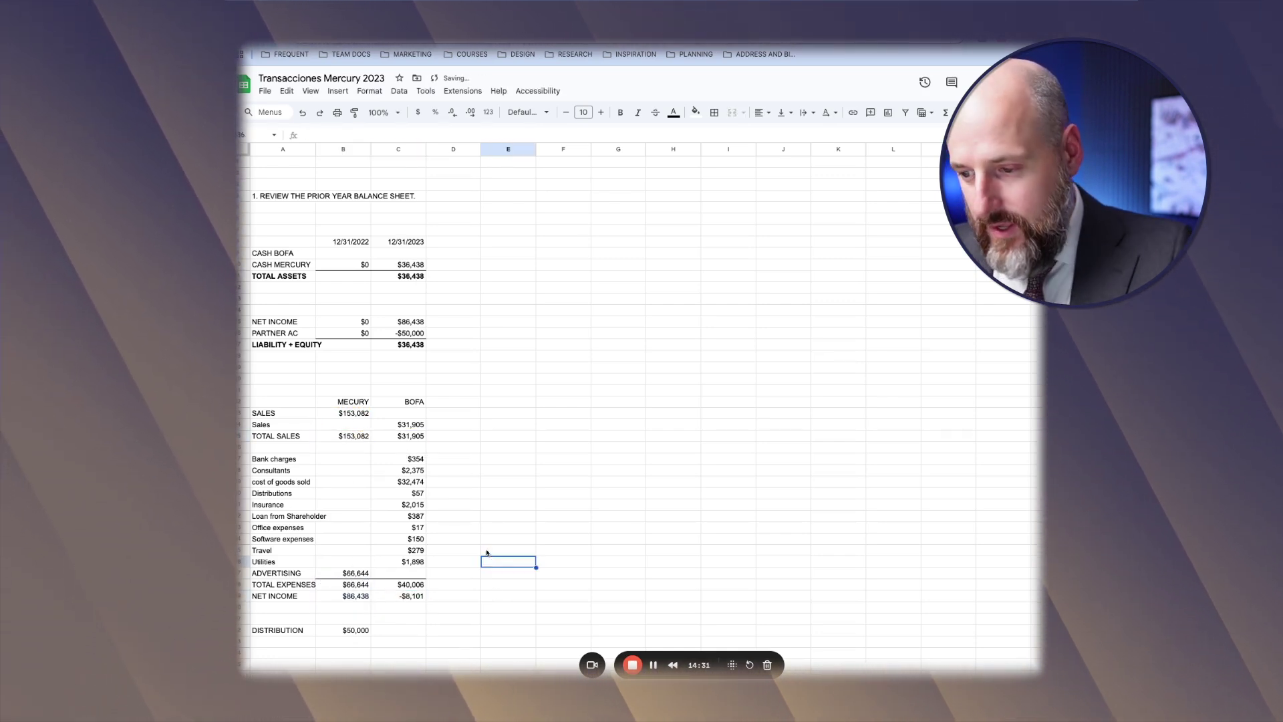
- Enter 10000 as the 12/31/2022 CASH BOFA balance
left_click(346, 254)
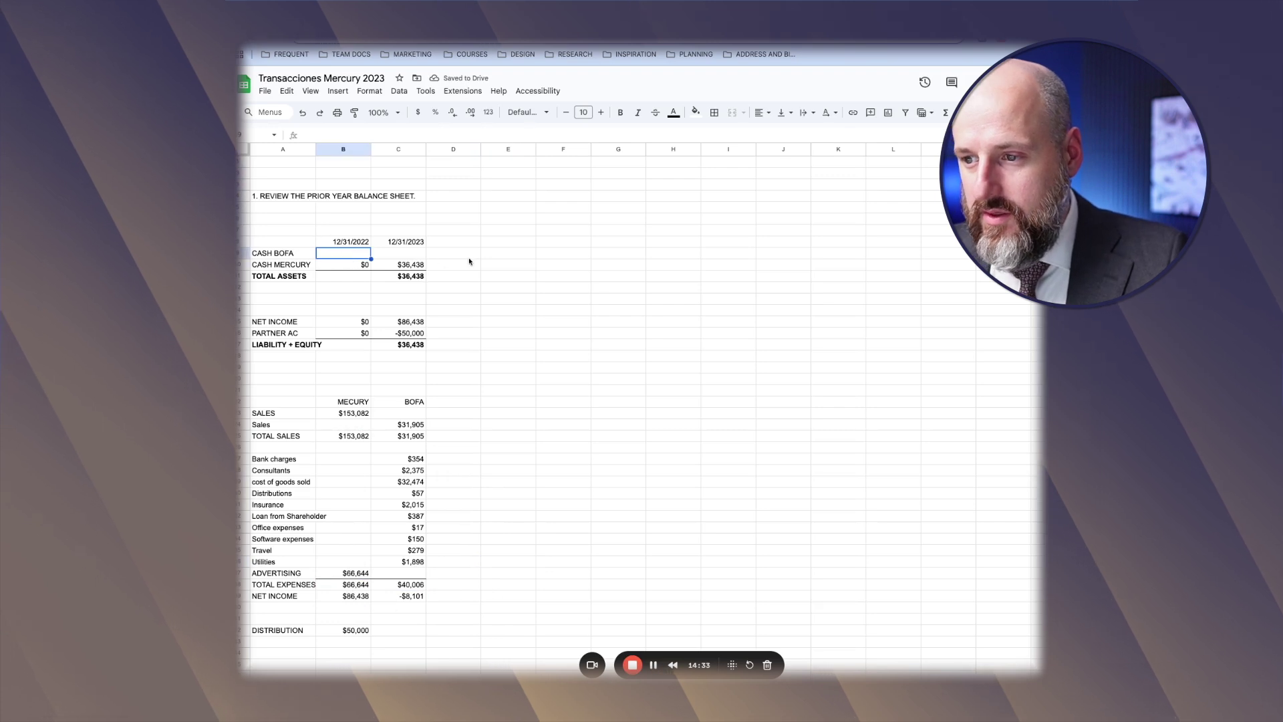
type("10000")
key("Return")
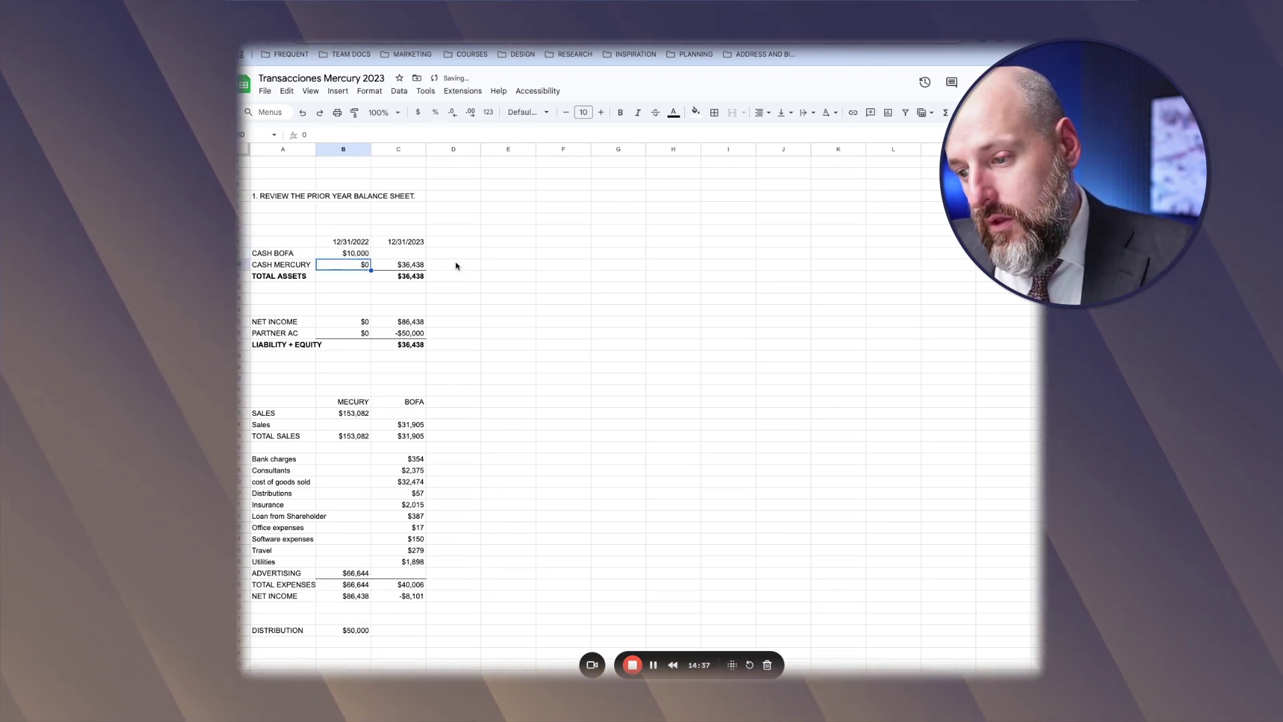
- Calculate the 12/31/2023 CASH BOFA balance as the 12/31/2022 balance plus the BOFA net income
left_click(413, 257)
type("=")
left_click(351, 255)
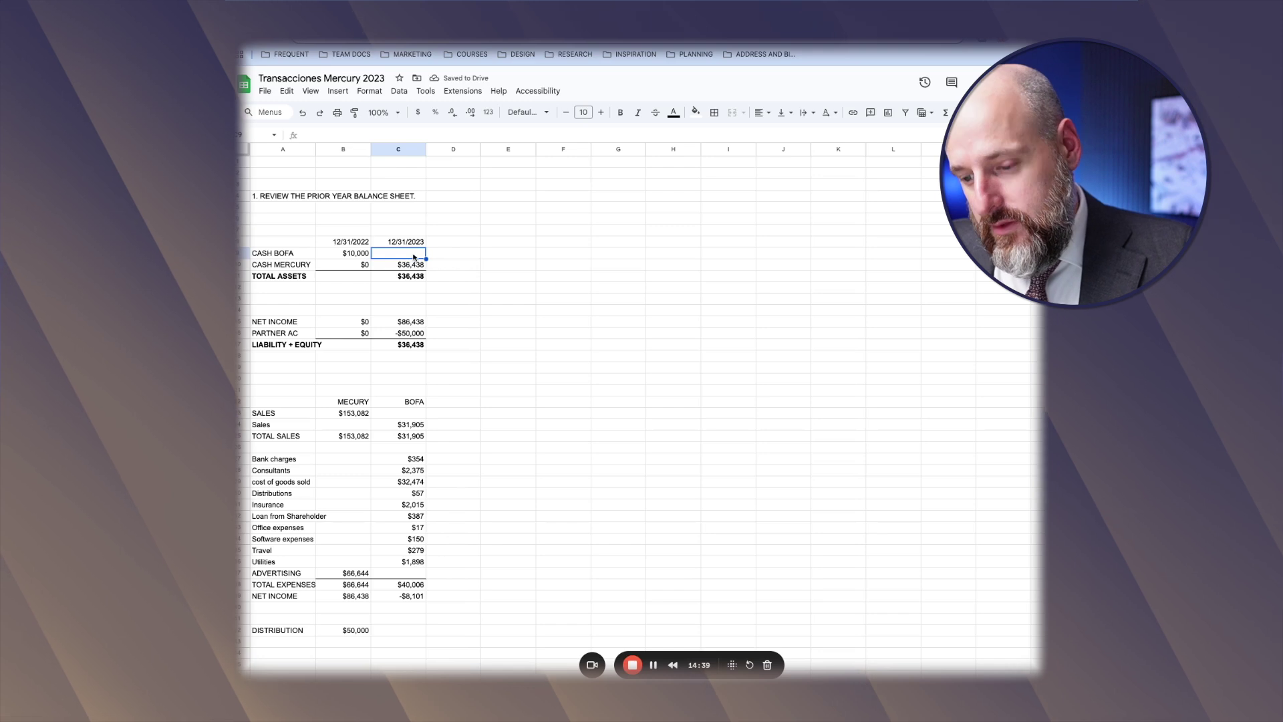
type("+")
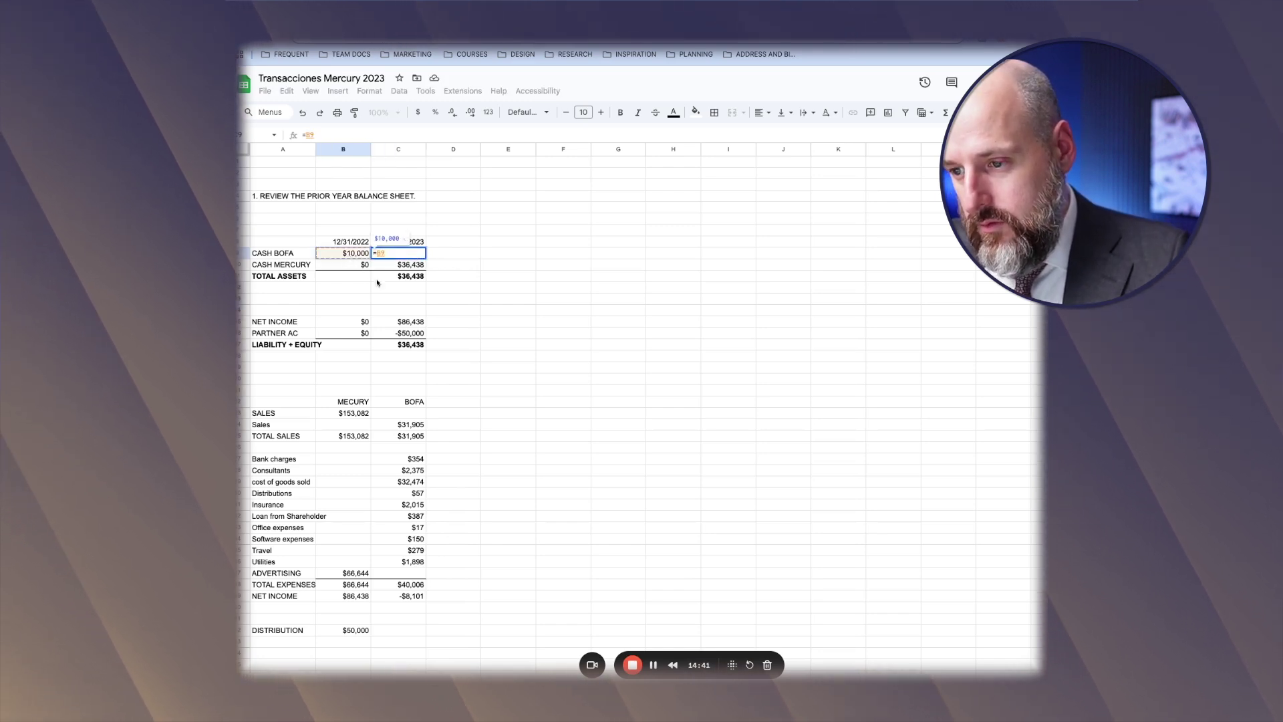
left_click(408, 596)
key("Return")
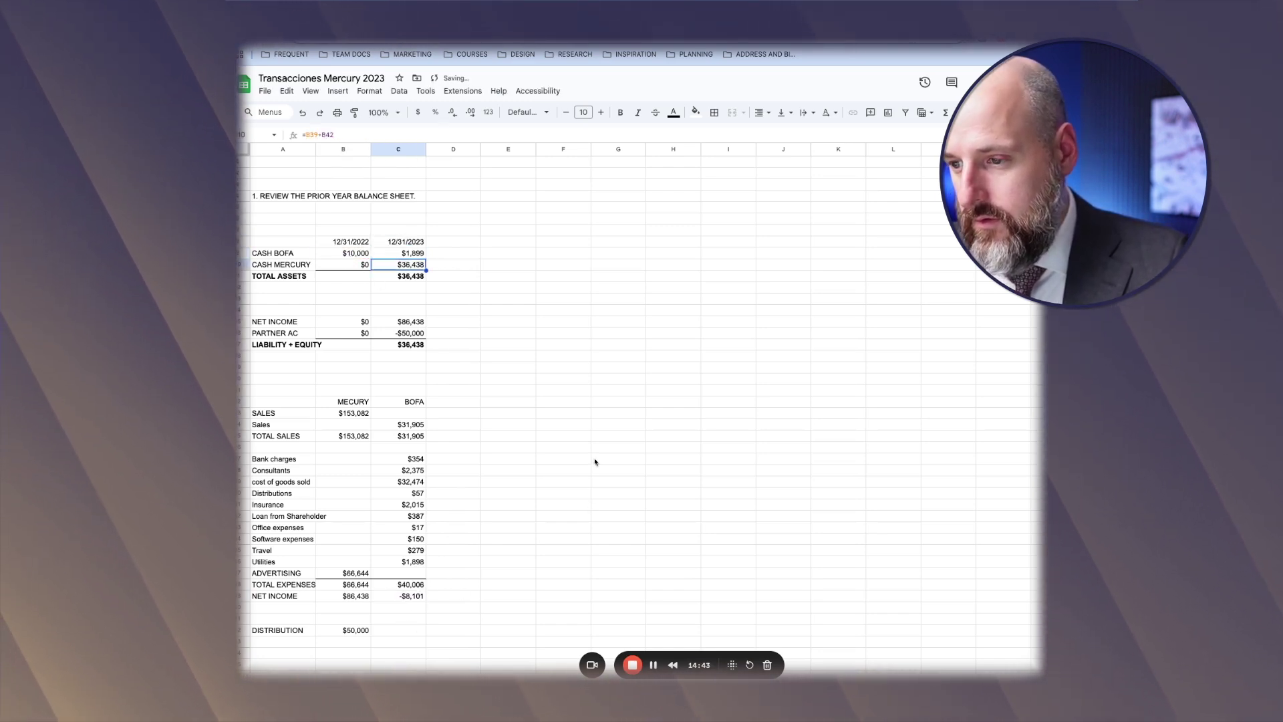
- Add both banks' net incomes in column D of the NET INCOME row and link the 12/31/2023 balance sheet net income to that total
left_click(595, 454)
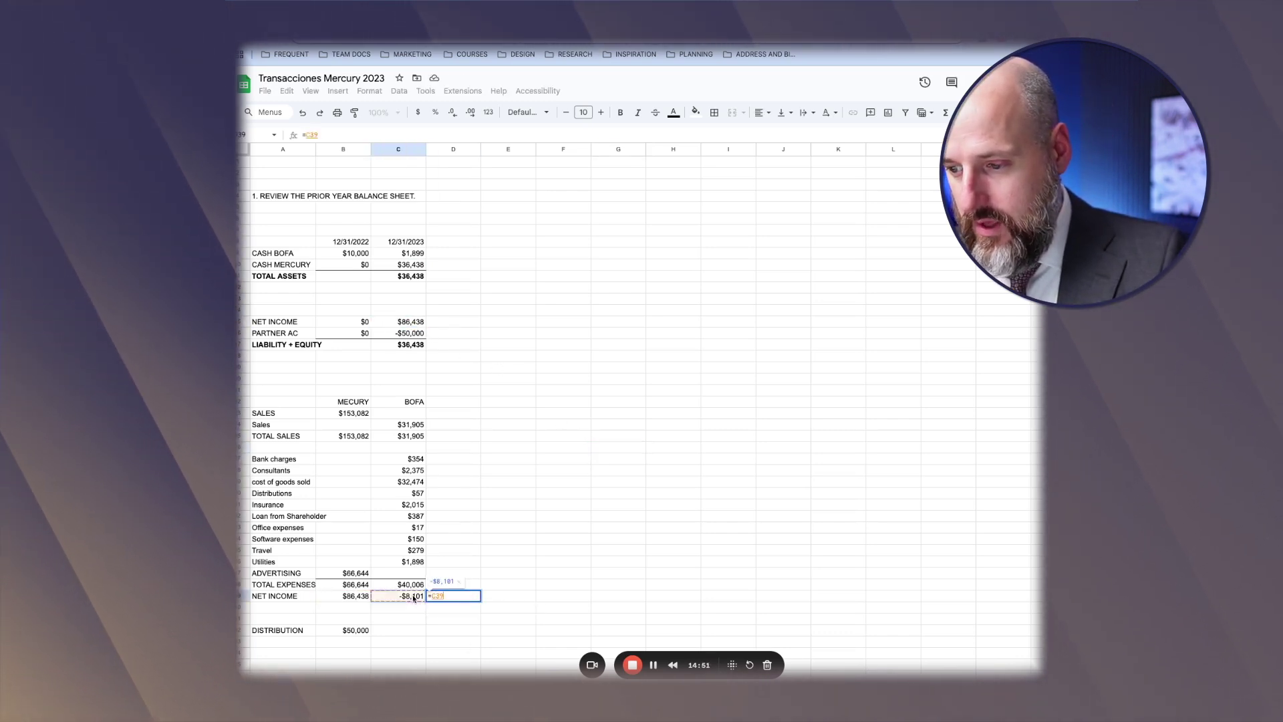
key("Return")
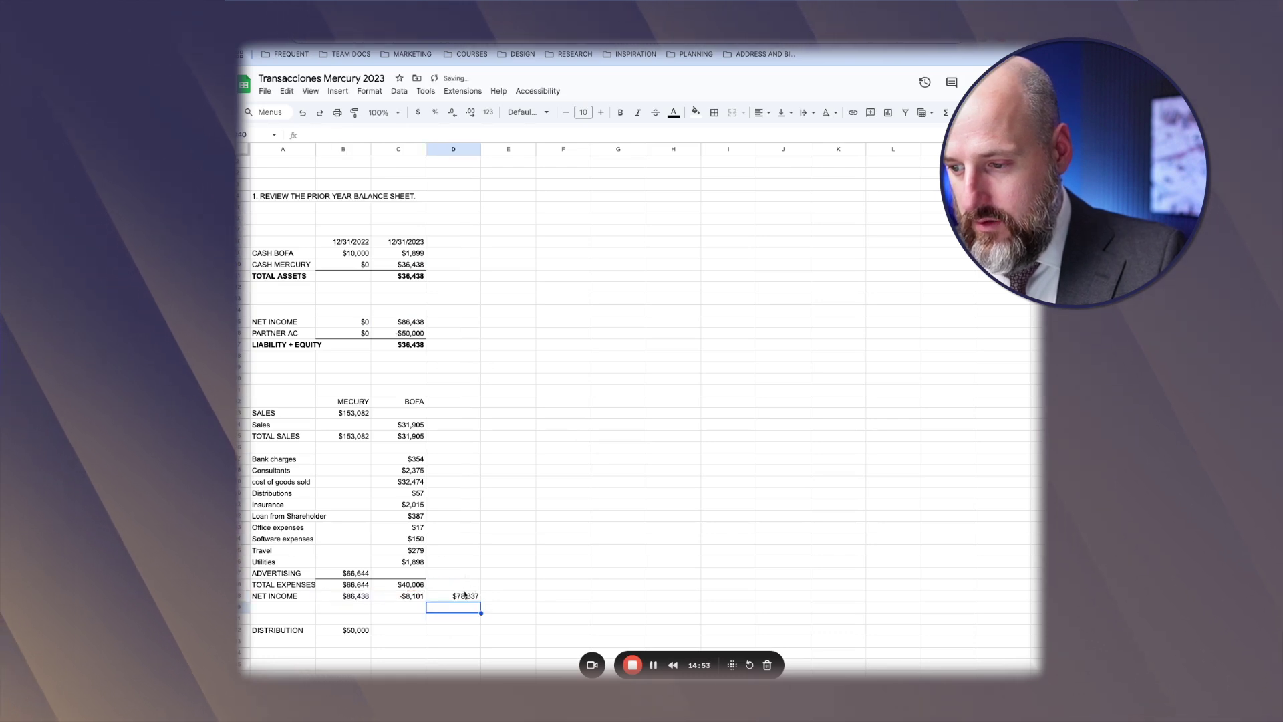
left_click(423, 324)
type("=")
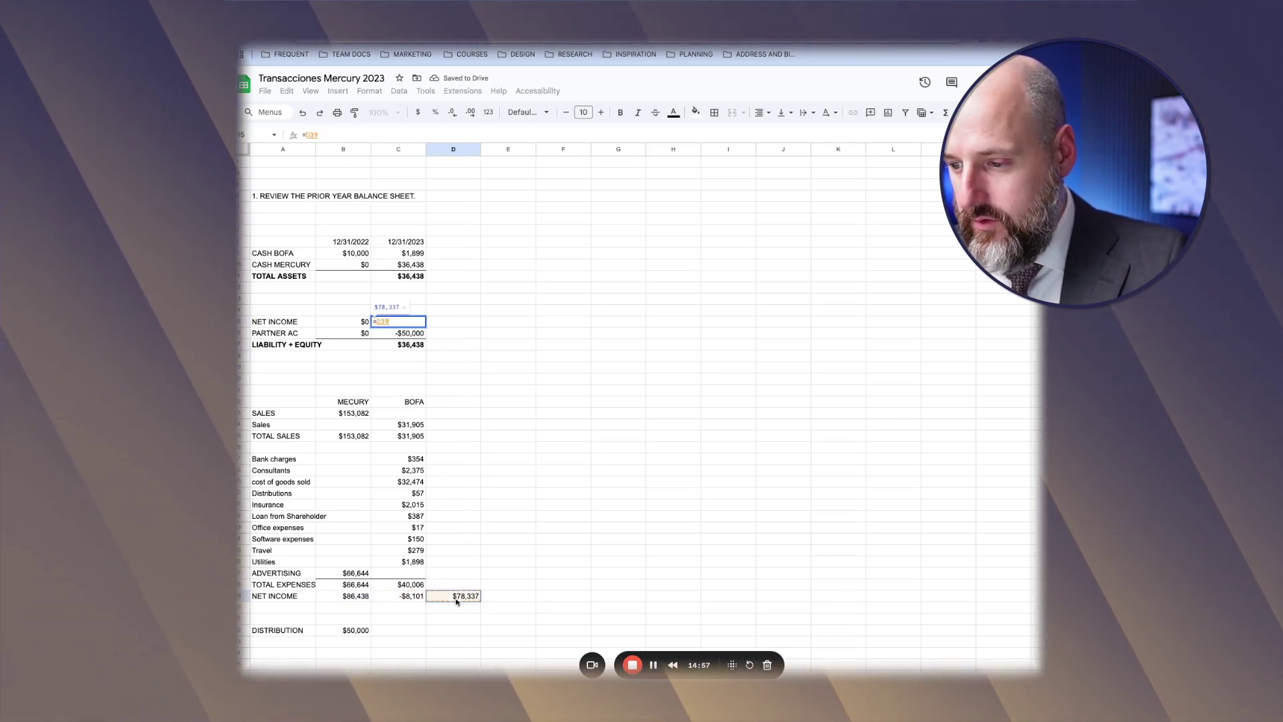
left_click(457, 598)
key("Return")
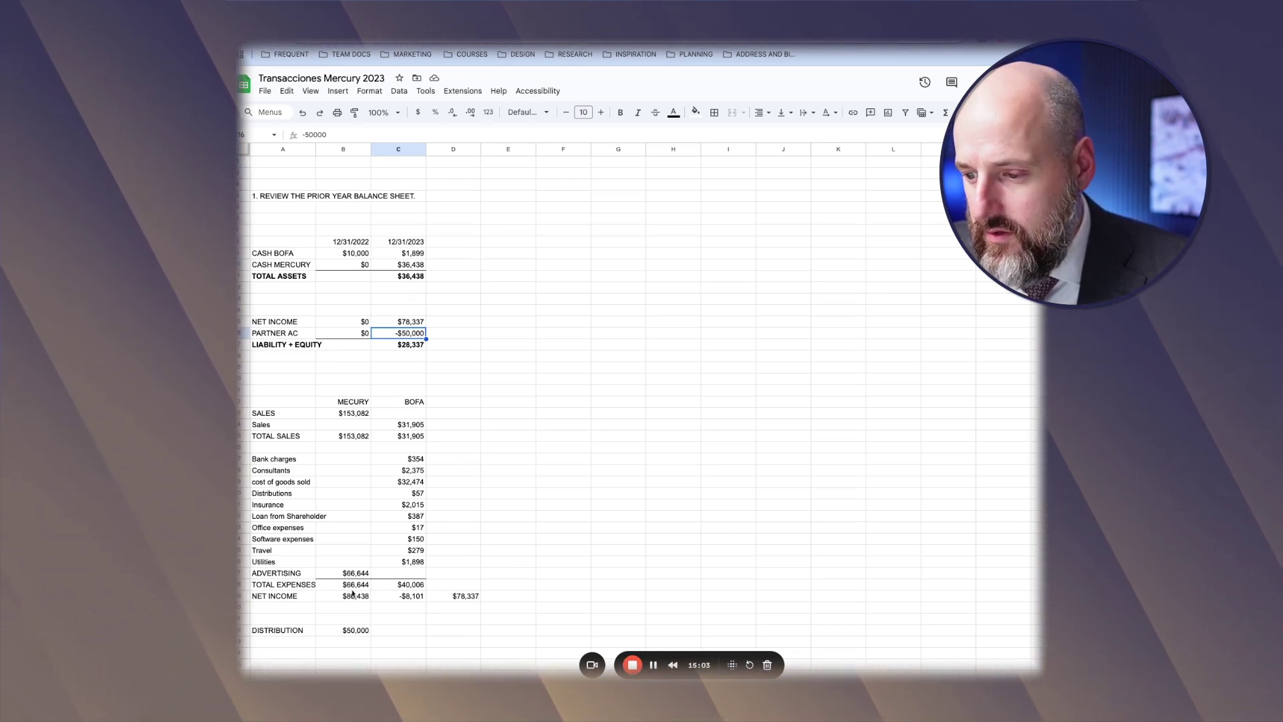
- Change the 12/31/2023 CASH MERCURY formula to subtract the distribution from the combined net income in column D instead of the MECURY figure
left_click(393, 266)
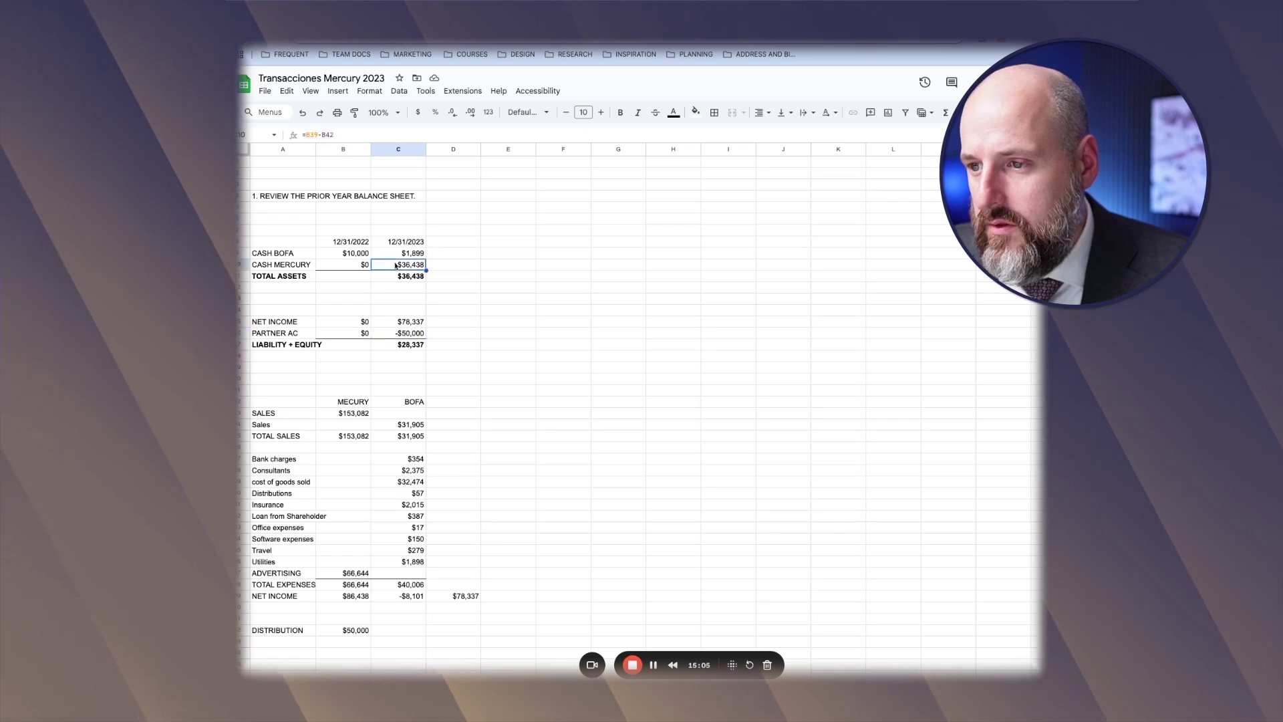
double_click(395, 266)
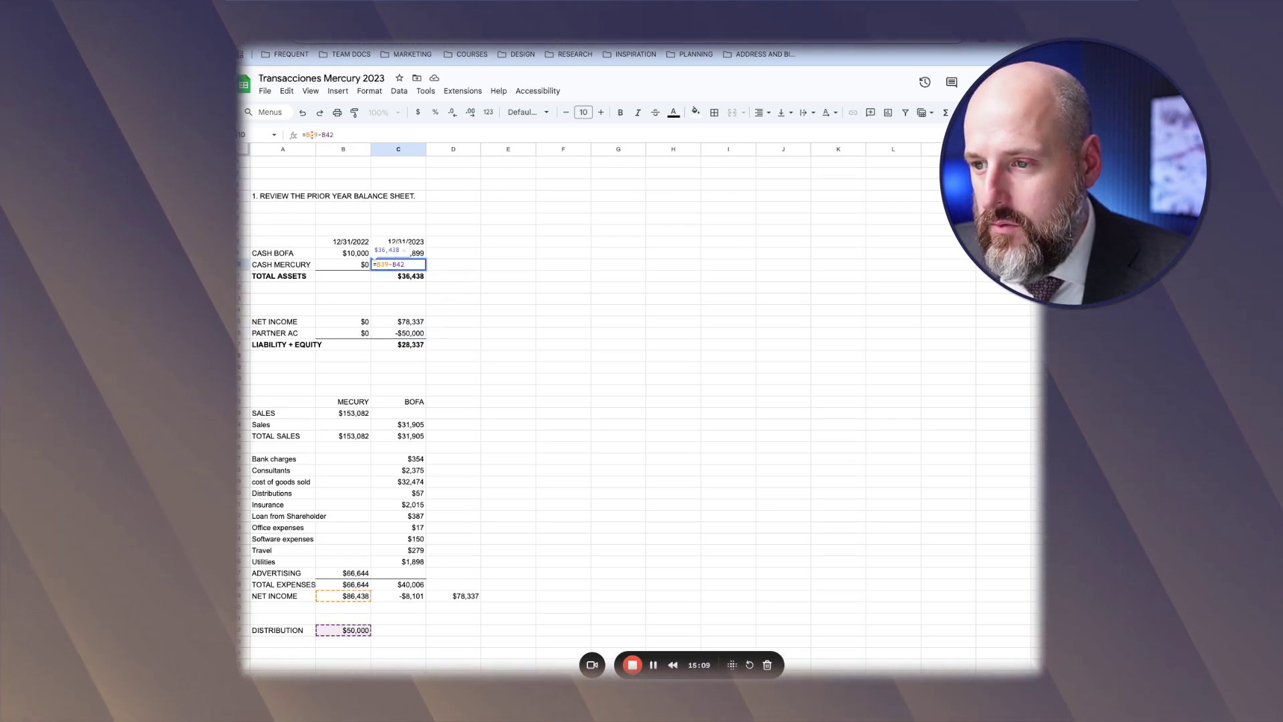
left_click_drag(310, 135, 306, 135)
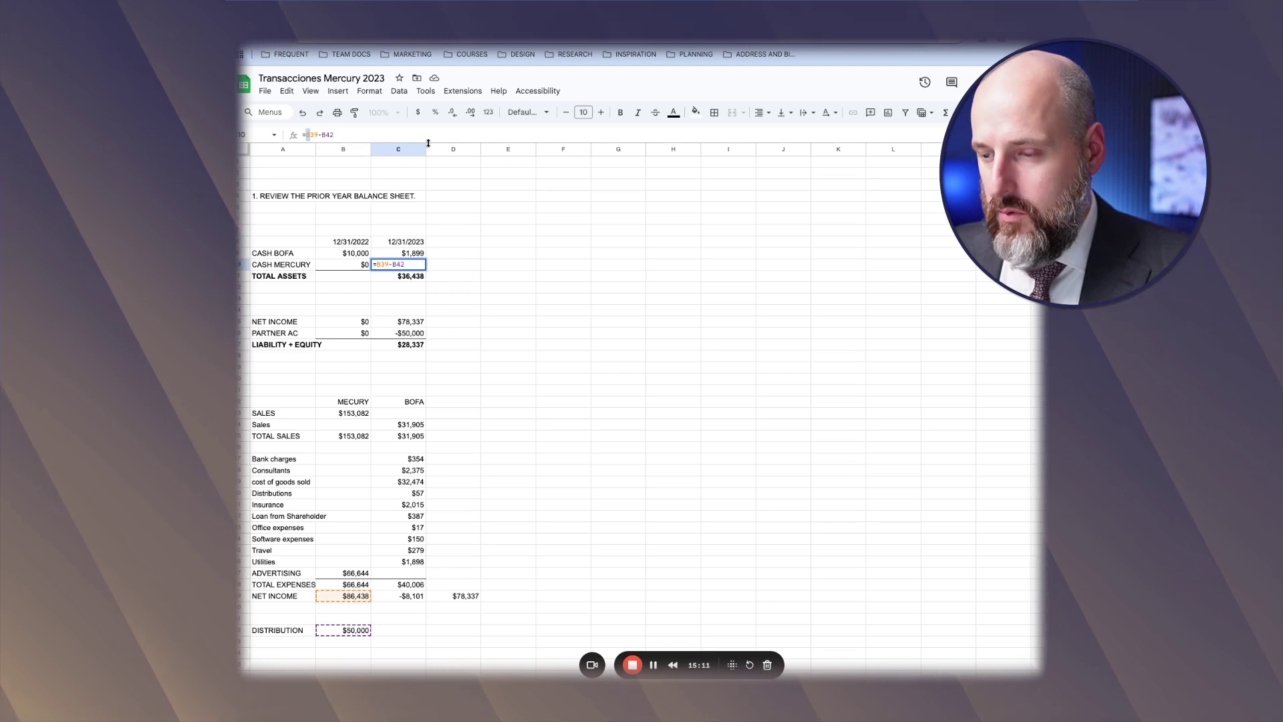
type("D")
key("Return")
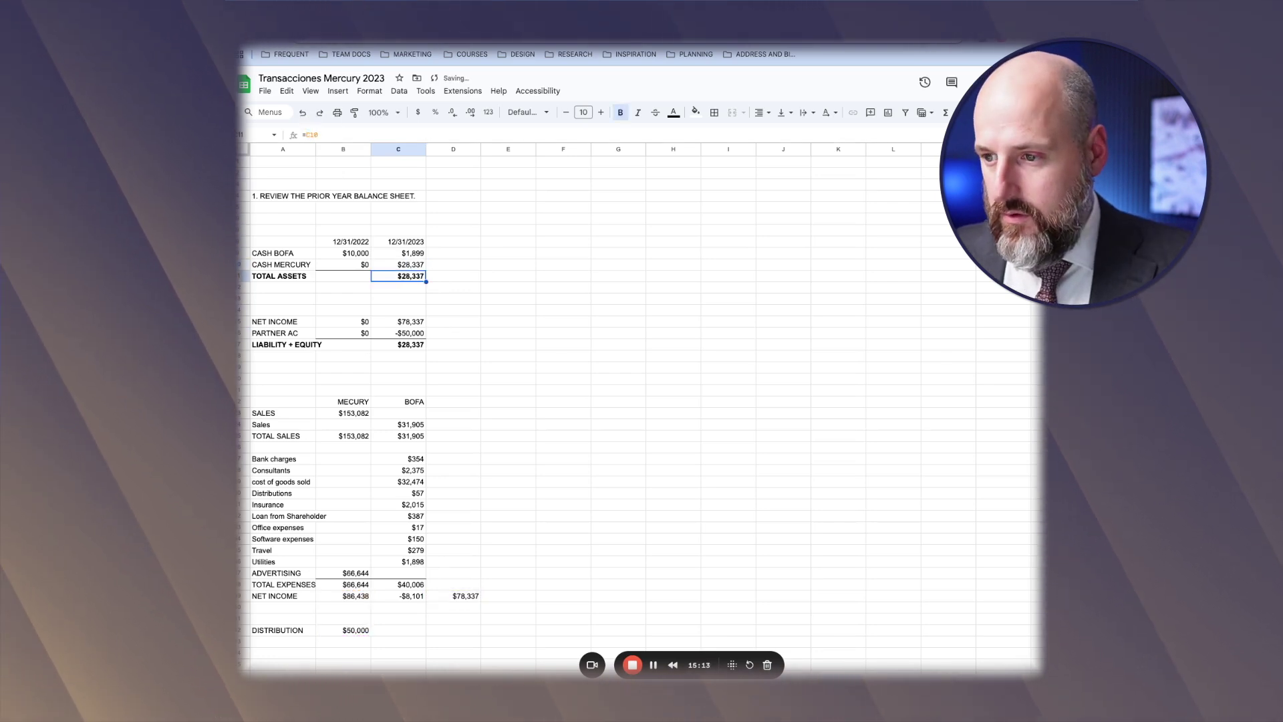
left_click(493, 302)
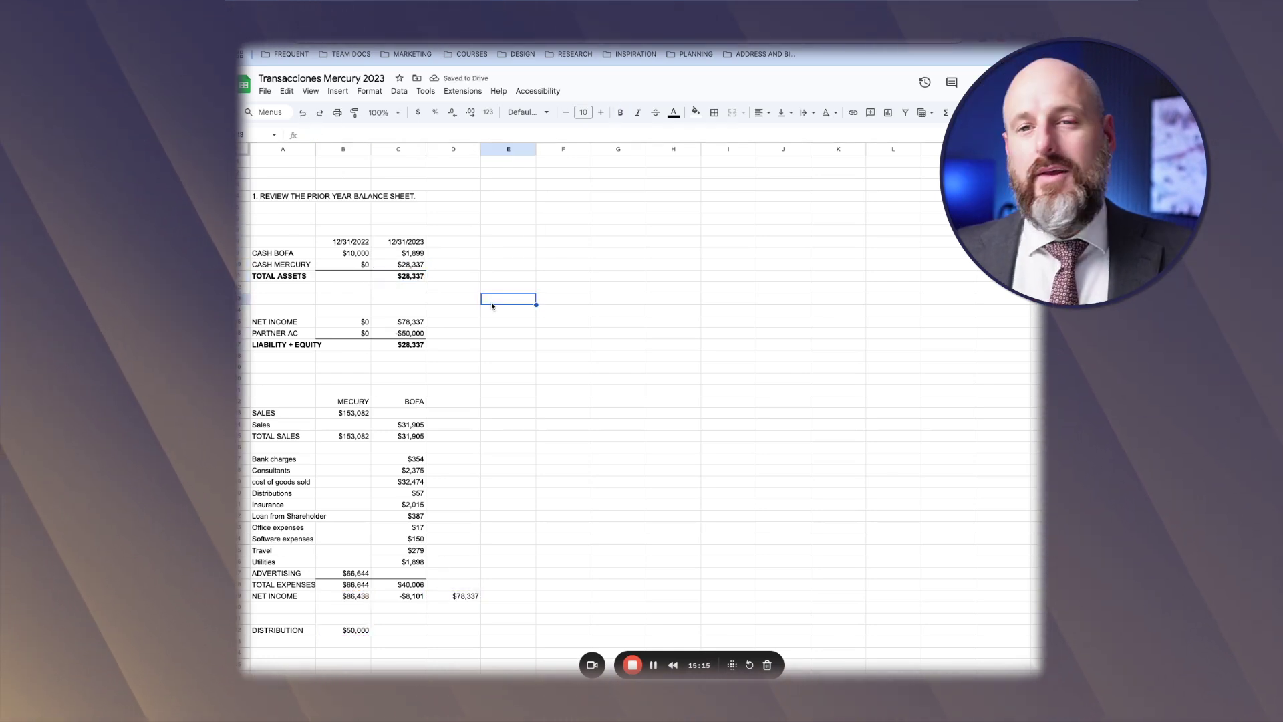